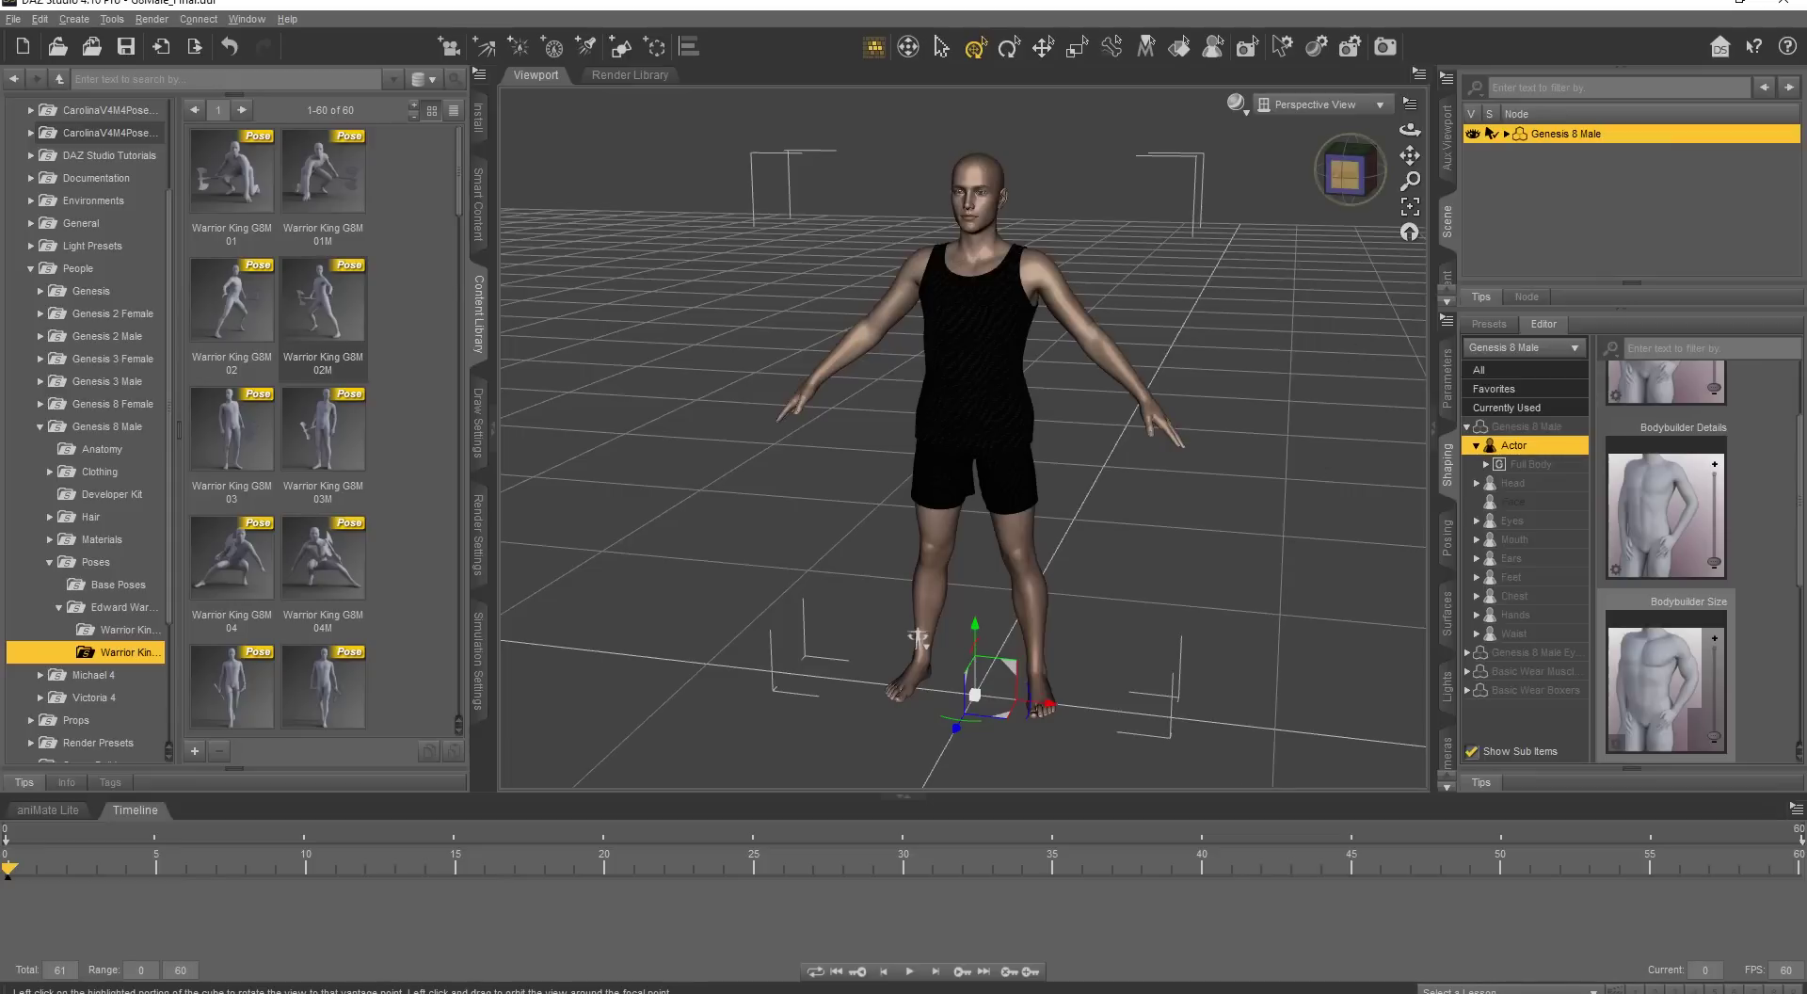
Apply Warrior King G8M 02M with joint limits off, then orbit to view the fighting stance
left_click_drag(1349, 172, 1192, 174)
left_click_drag(917, 642, 918, 631)
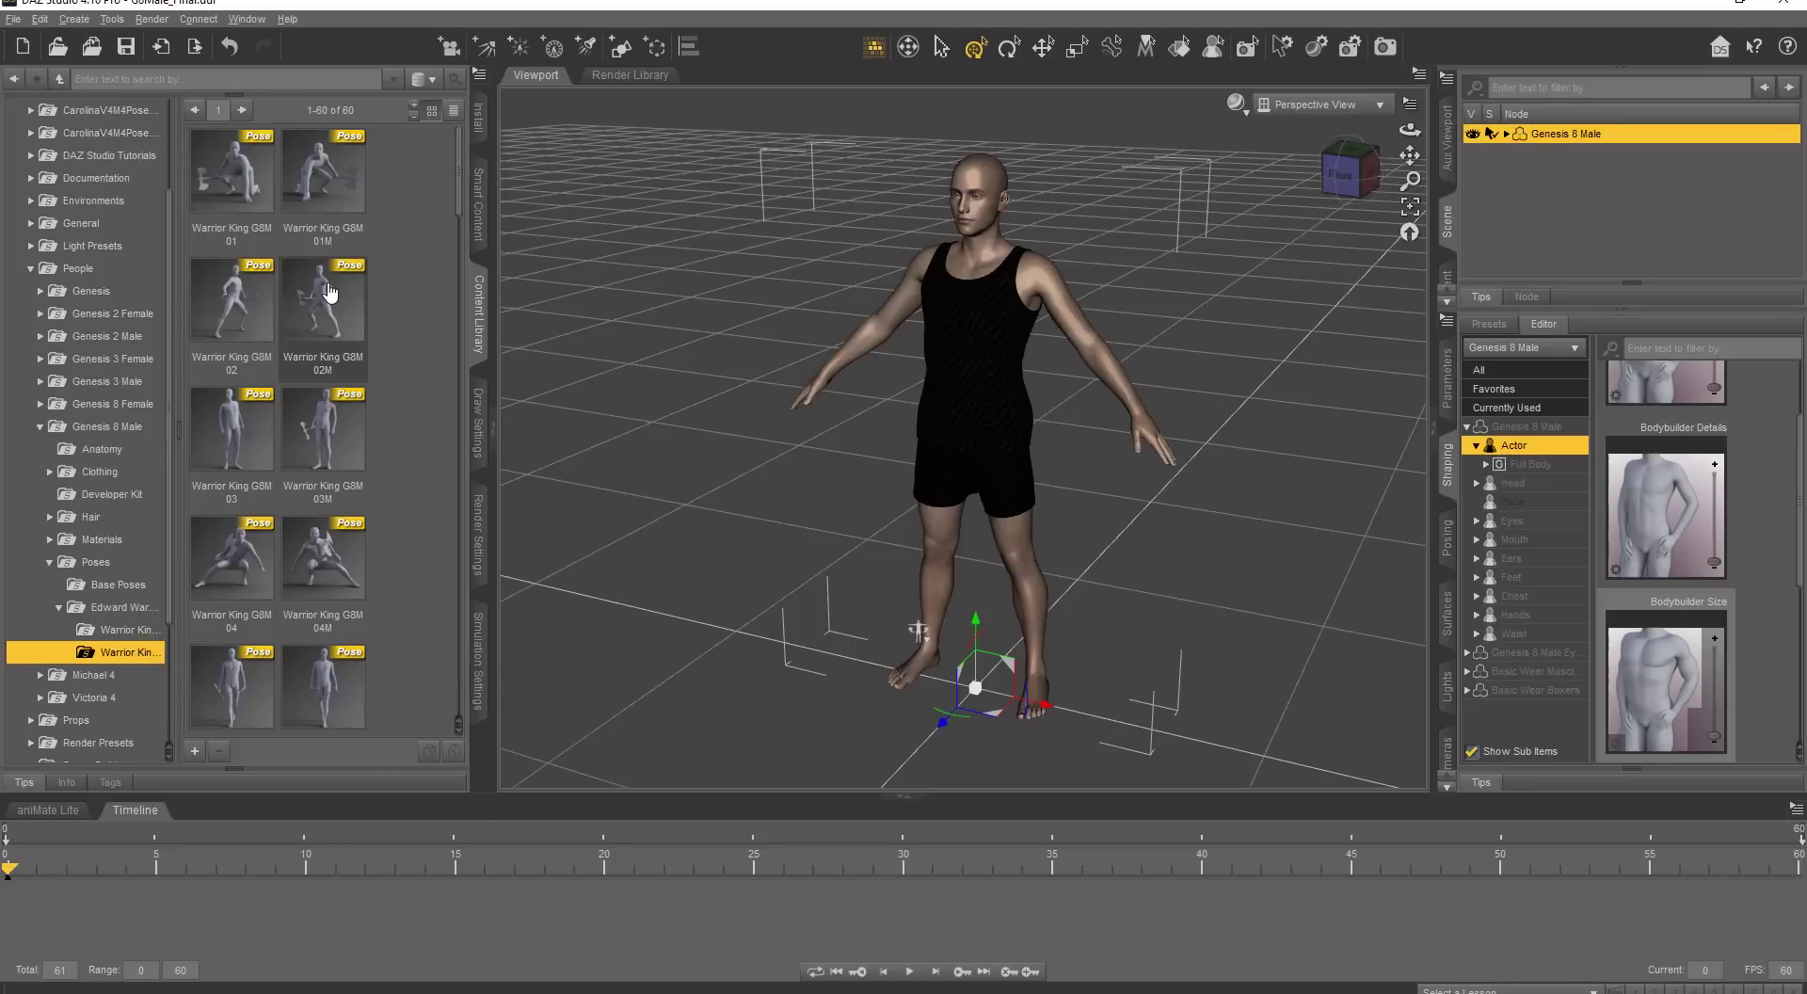
mouse_move(328, 292)
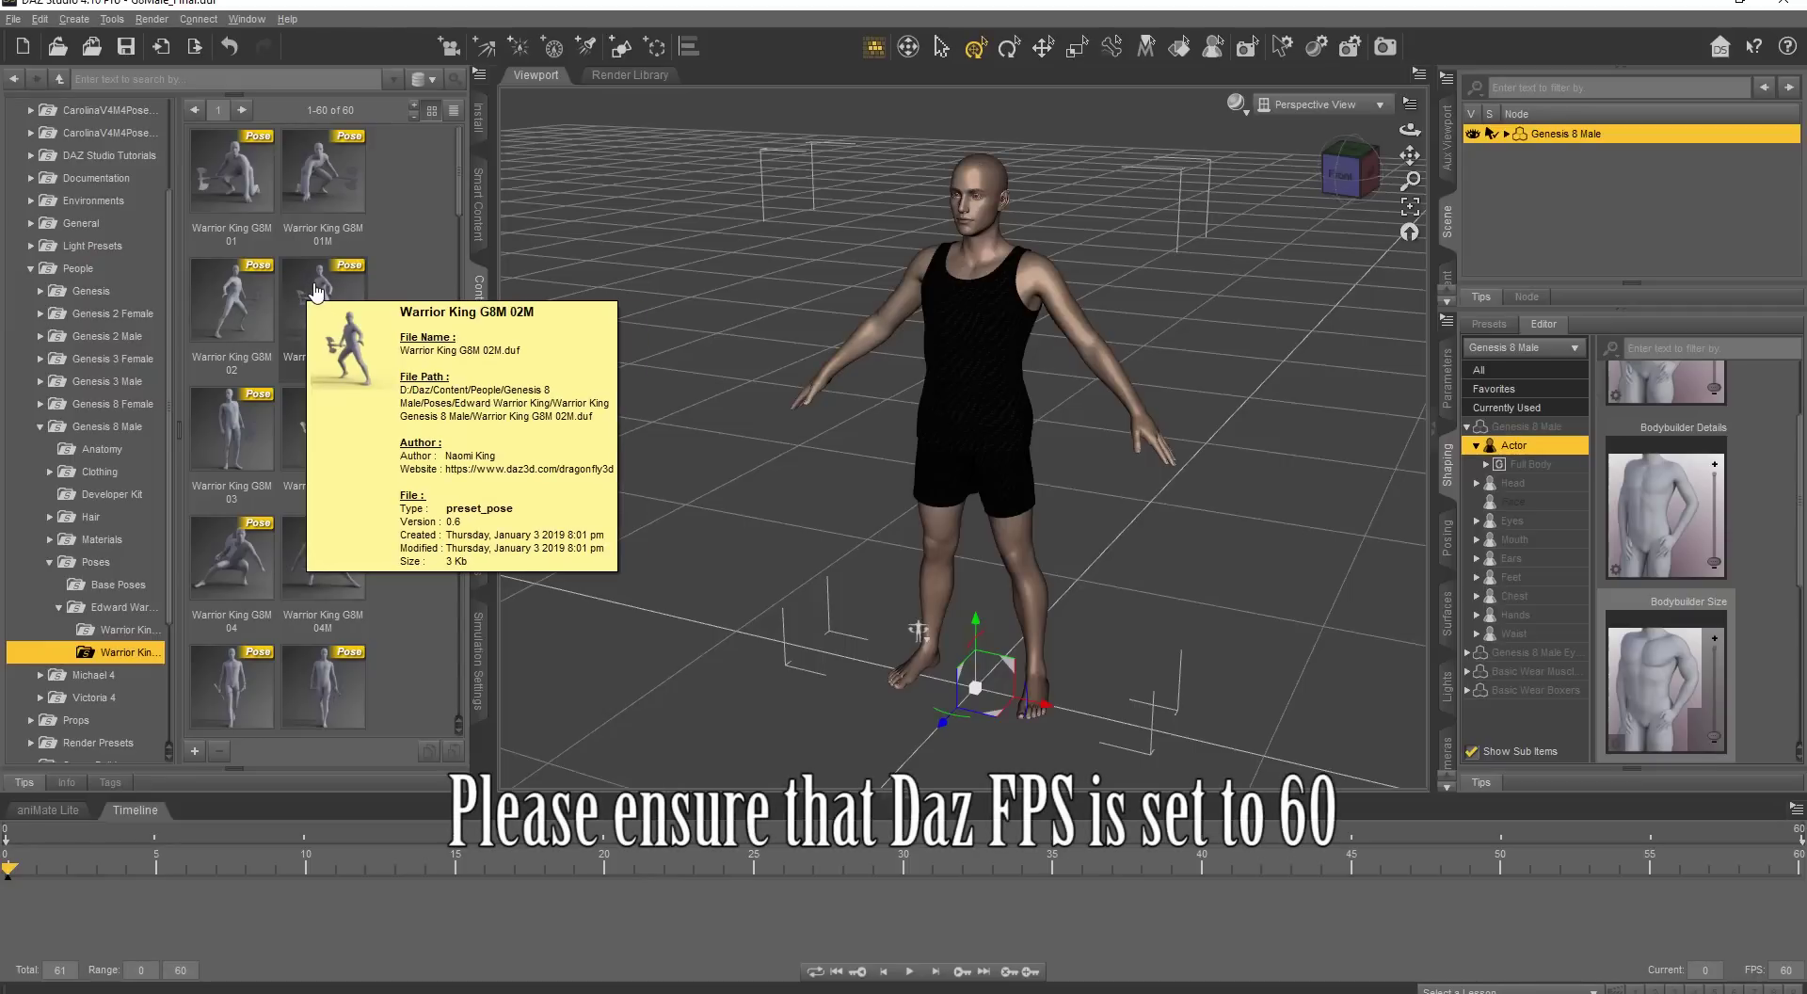
double_click(316, 293)
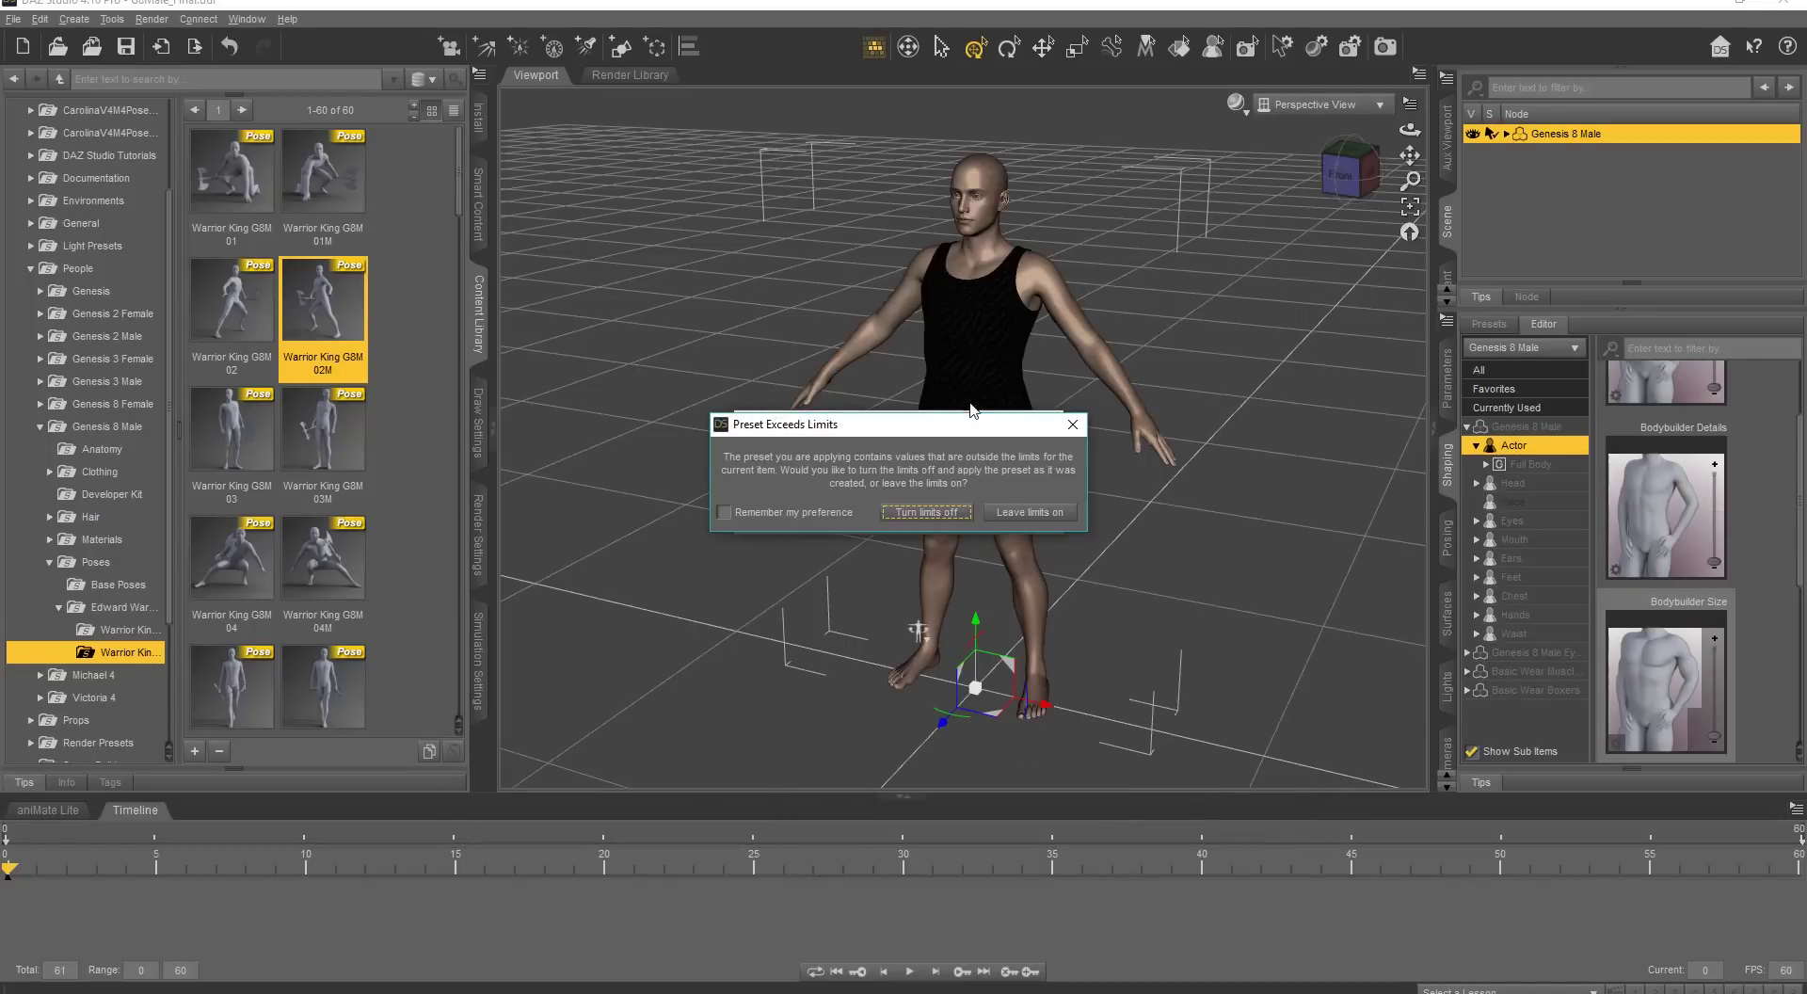
left_click(926, 512)
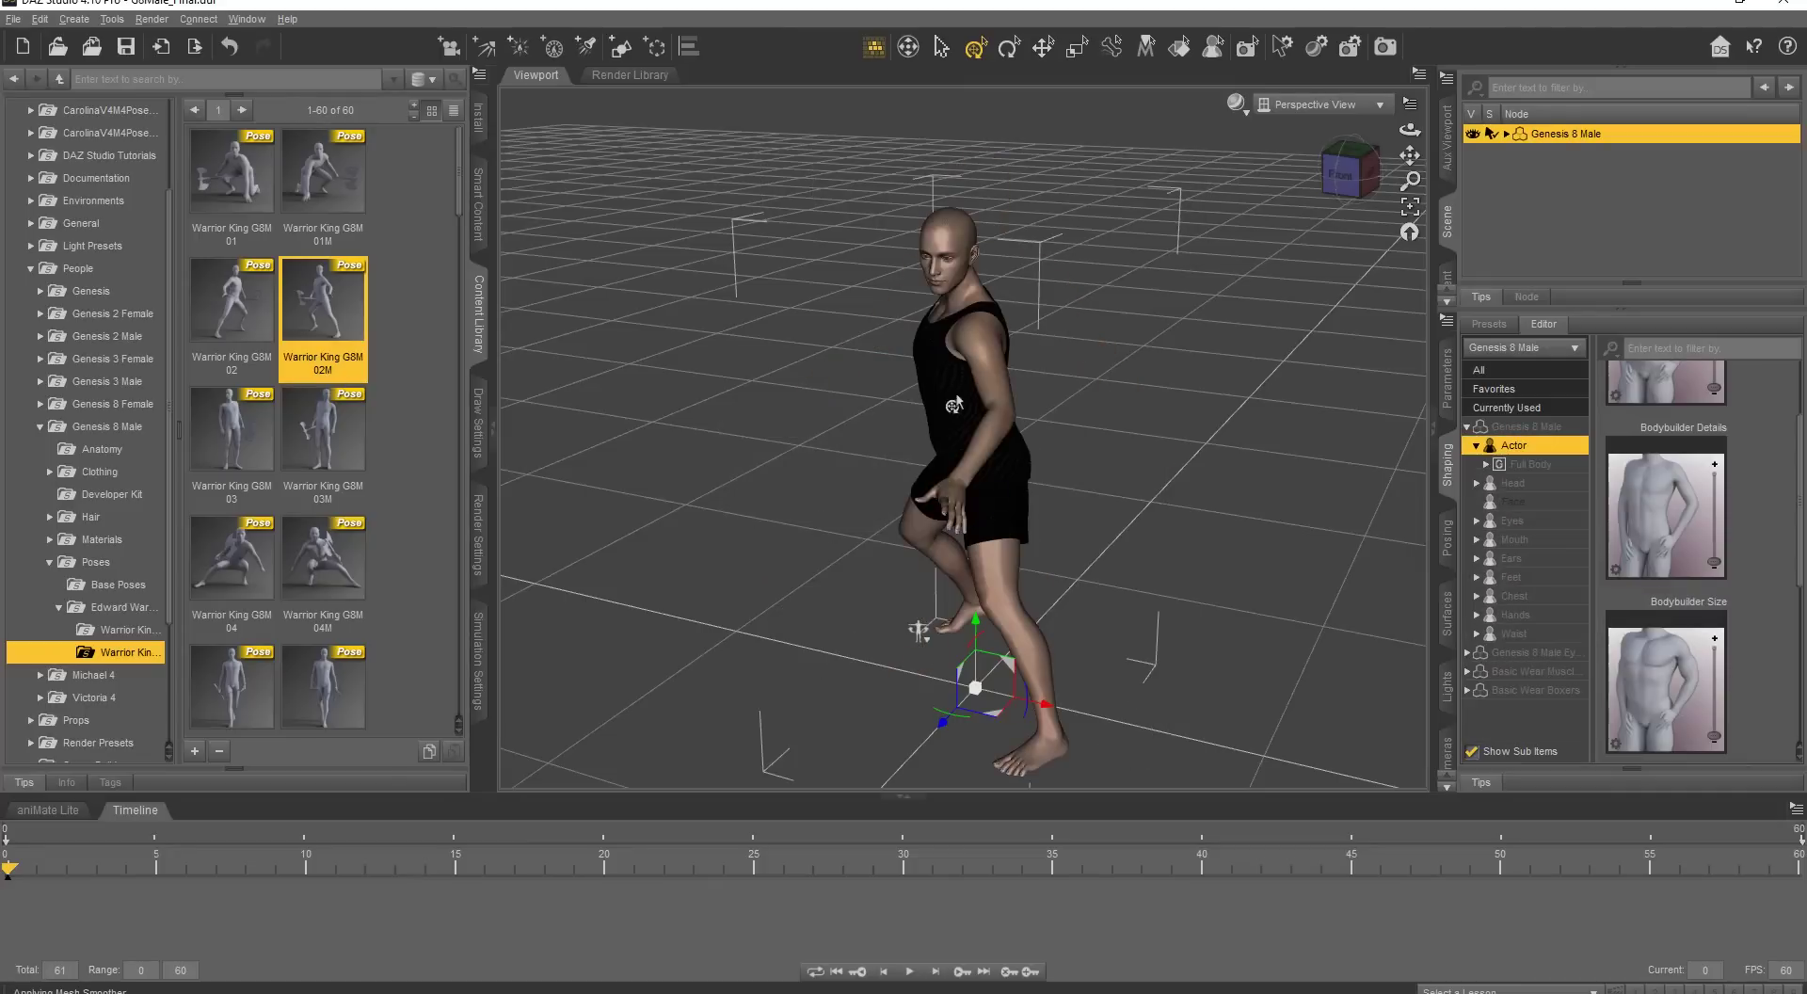
left_click(1342, 177)
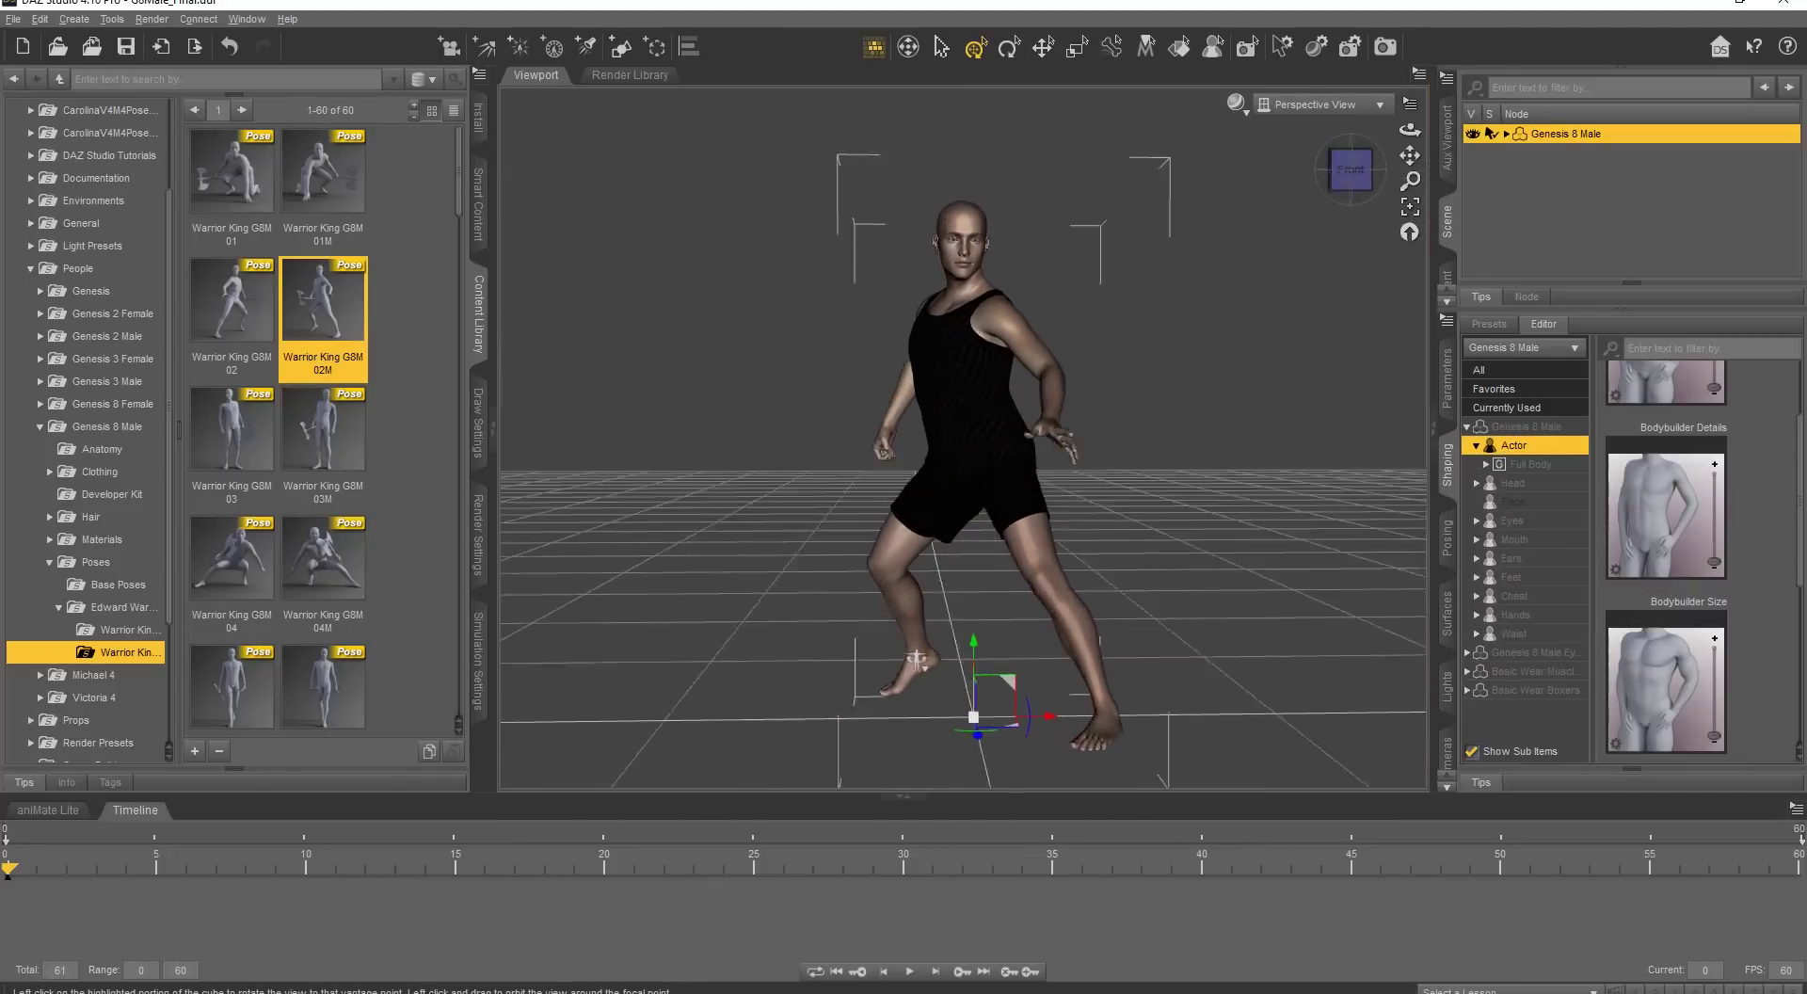
mouse_move(909, 664)
left_mouse_down("alt")
mouse_move(918, 617)
mouse_move(908, 649)
left_mouse_up("alt")
left_click_drag(927, 222, 941, 207, "alt")
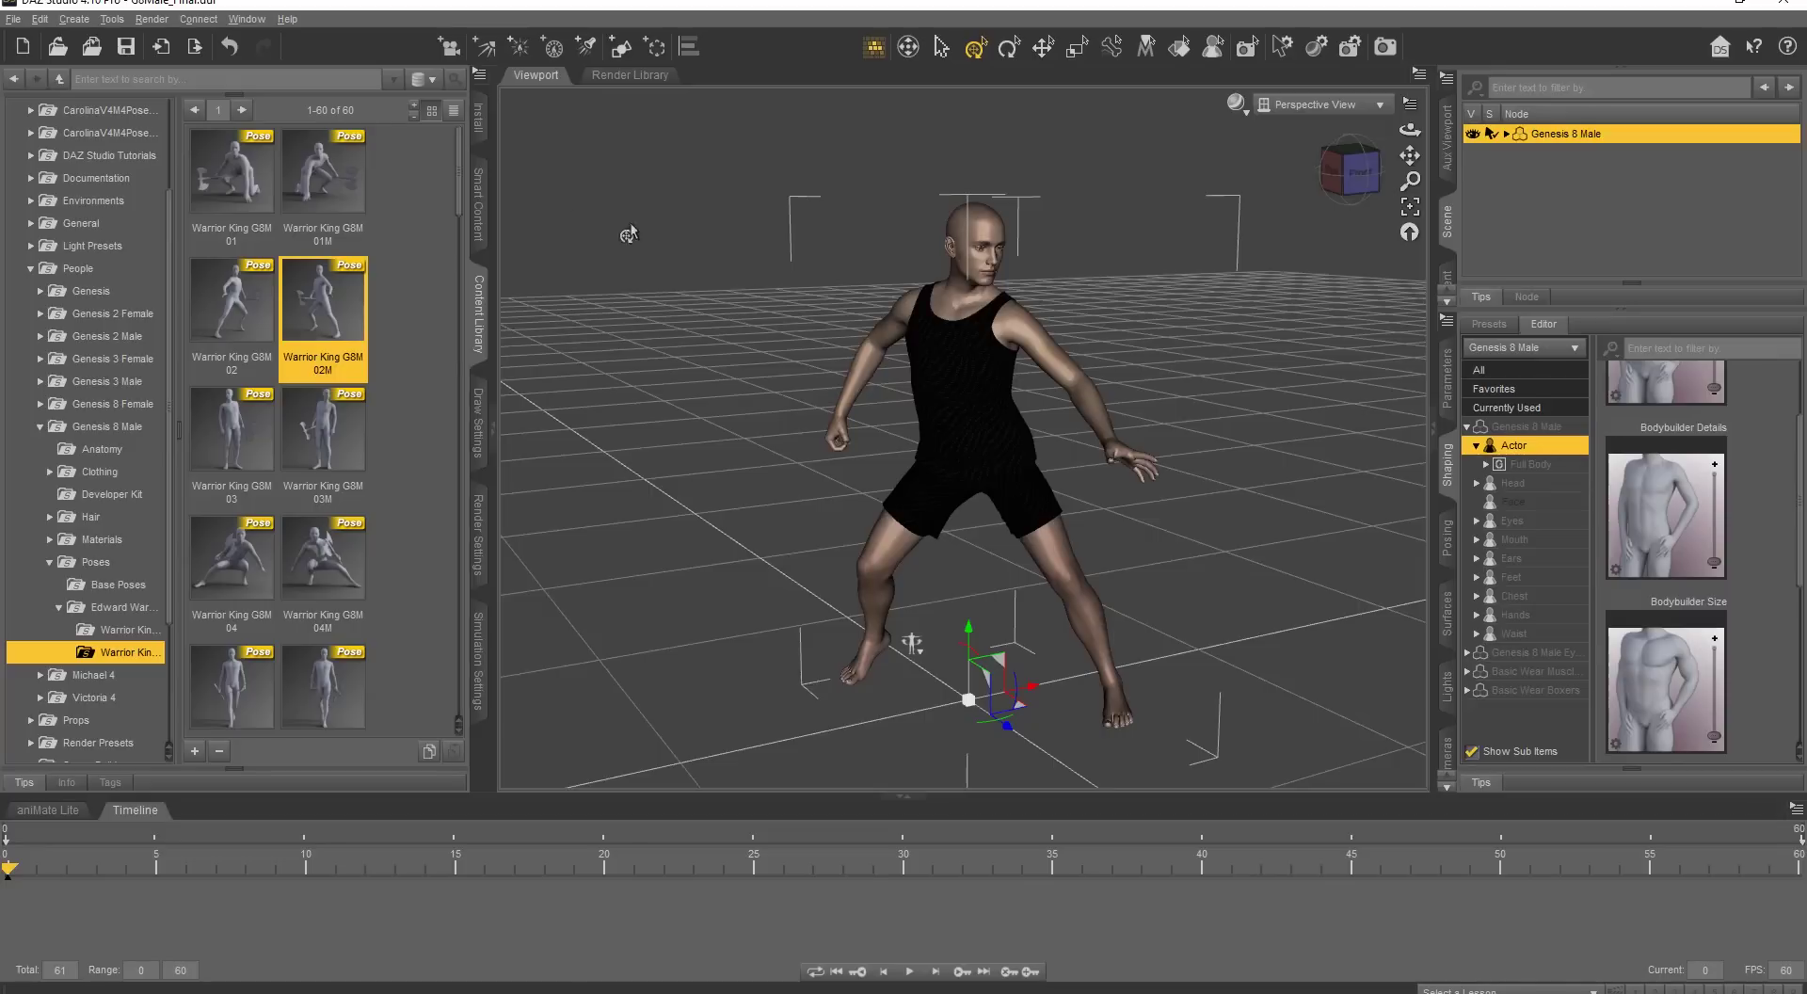
Export the scene as DemoPose.fbx in Desktop\Daz Poses with Animations unchecked
left_click(13, 19)
left_click(98, 245)
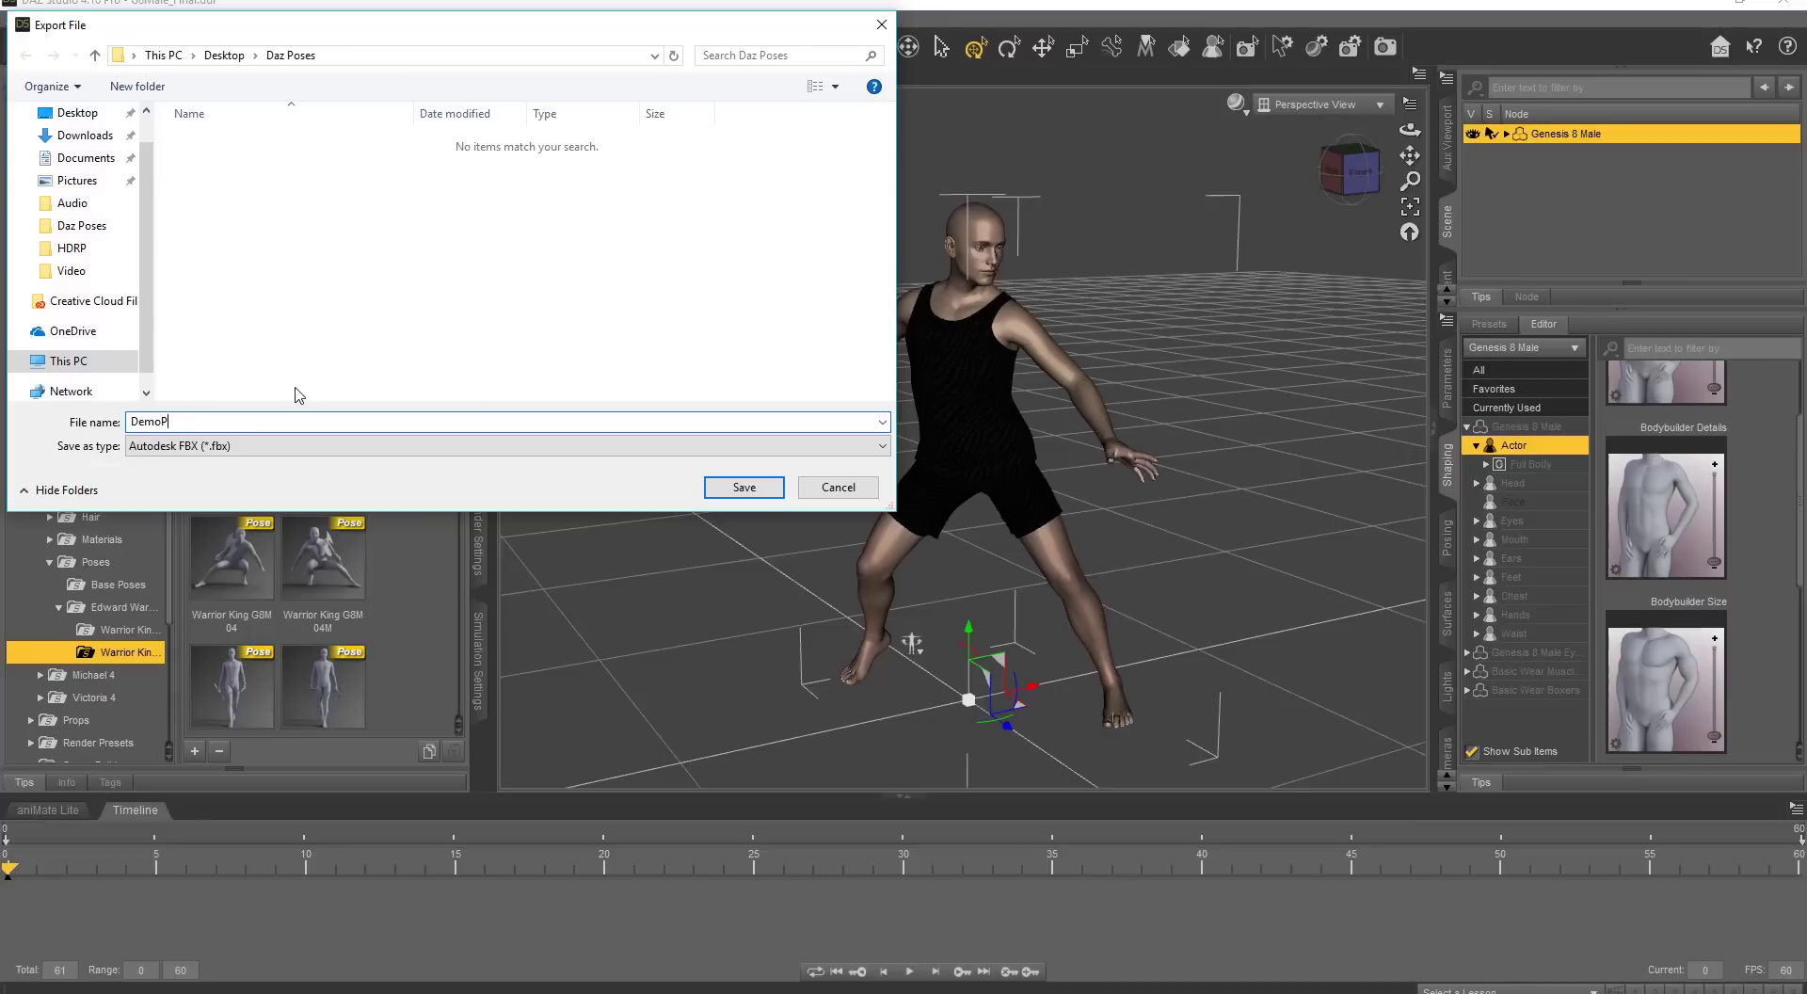
key("Return")
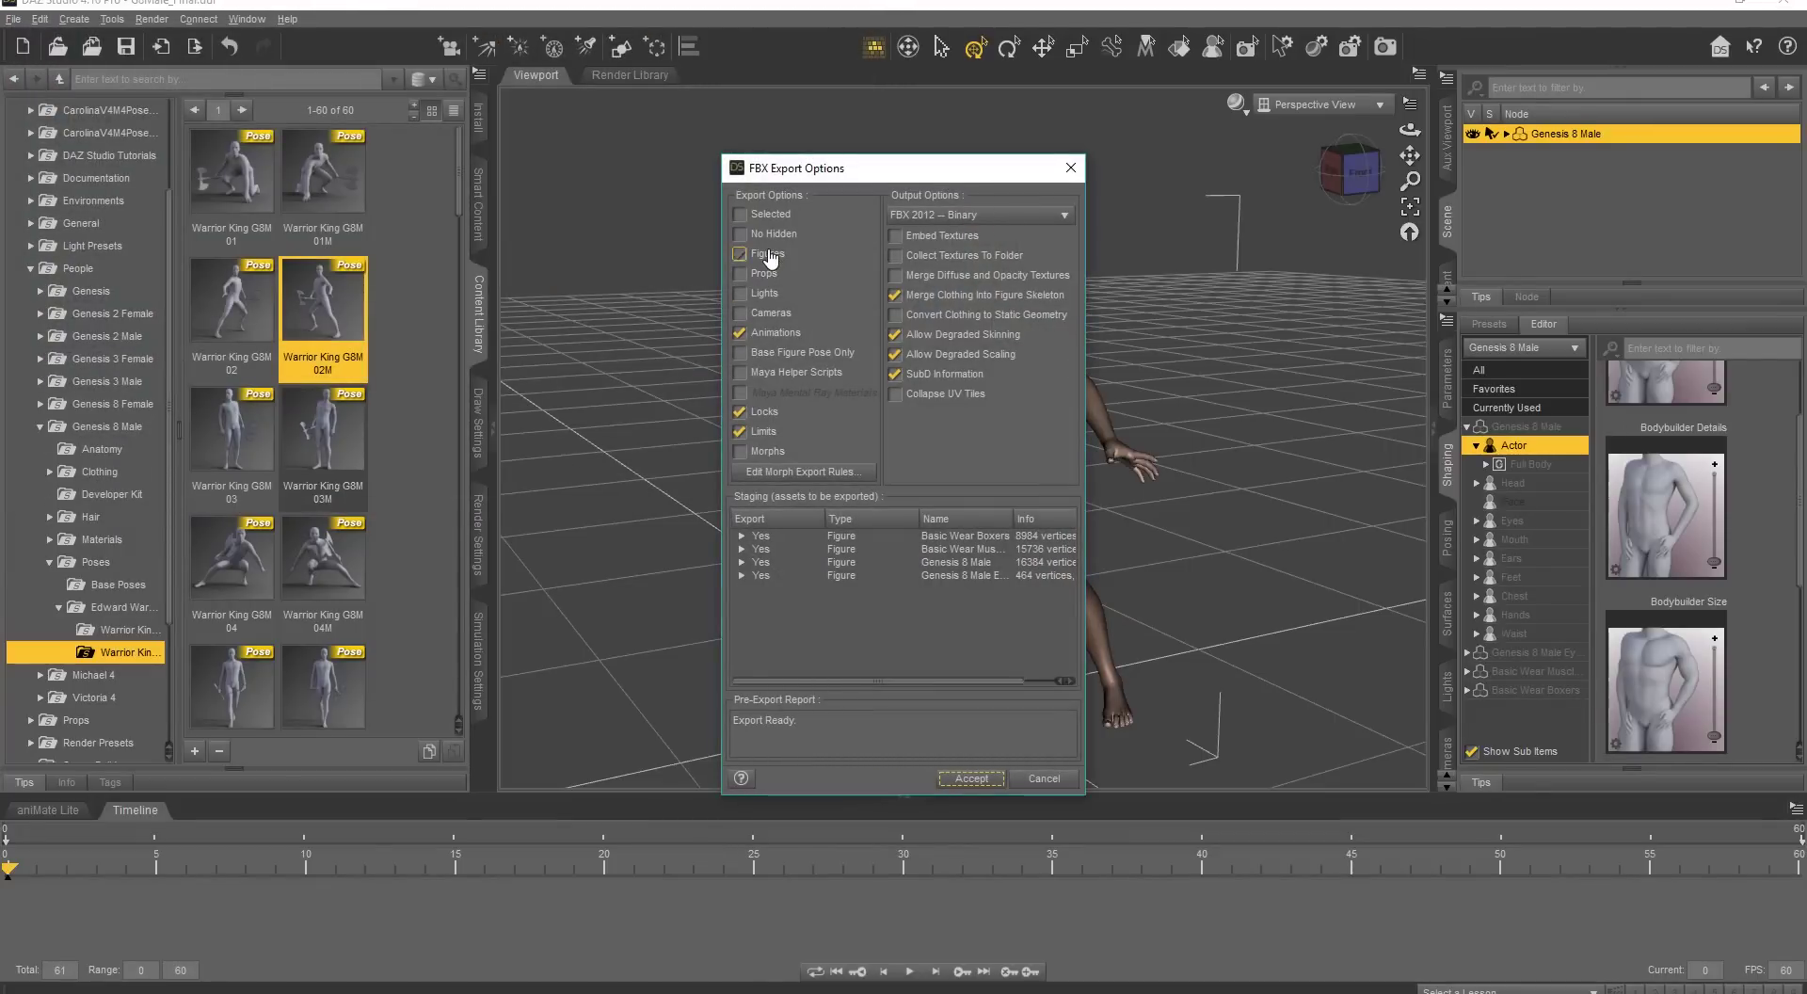
left_click(789, 336)
left_click(990, 777)
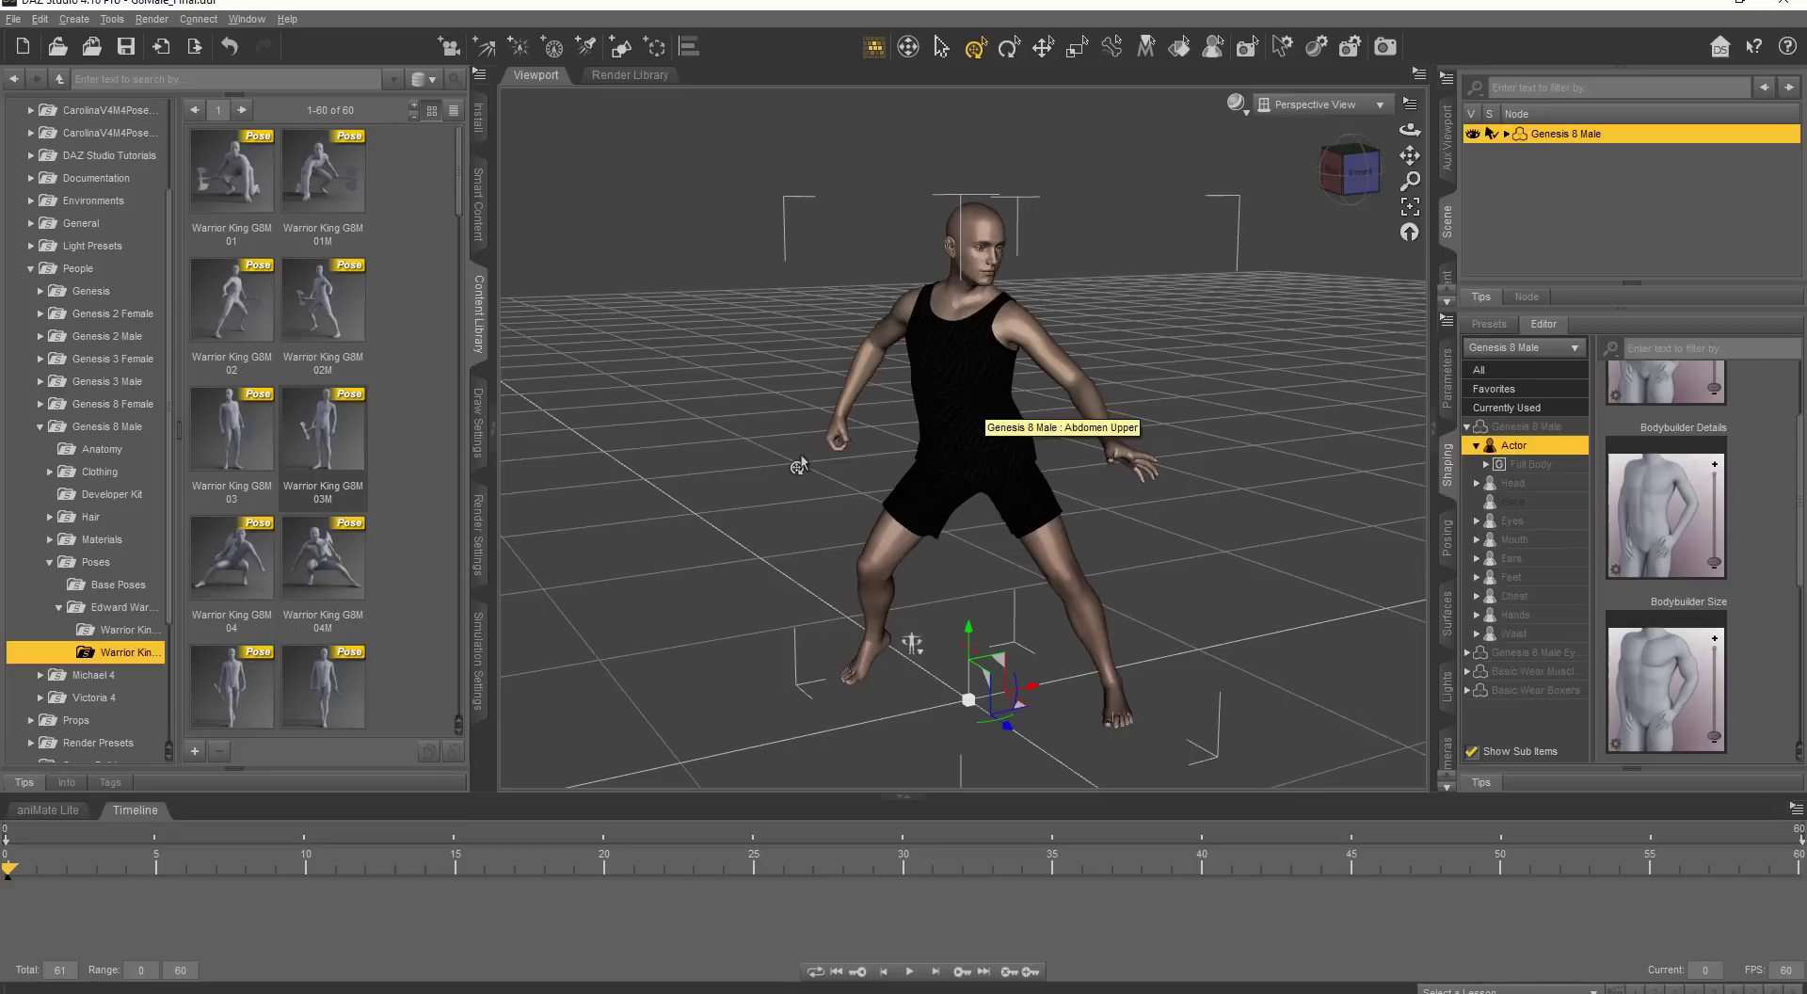
Shorten the timeline to 5 total frames and scrub back to frame 0
double_click(57, 969)
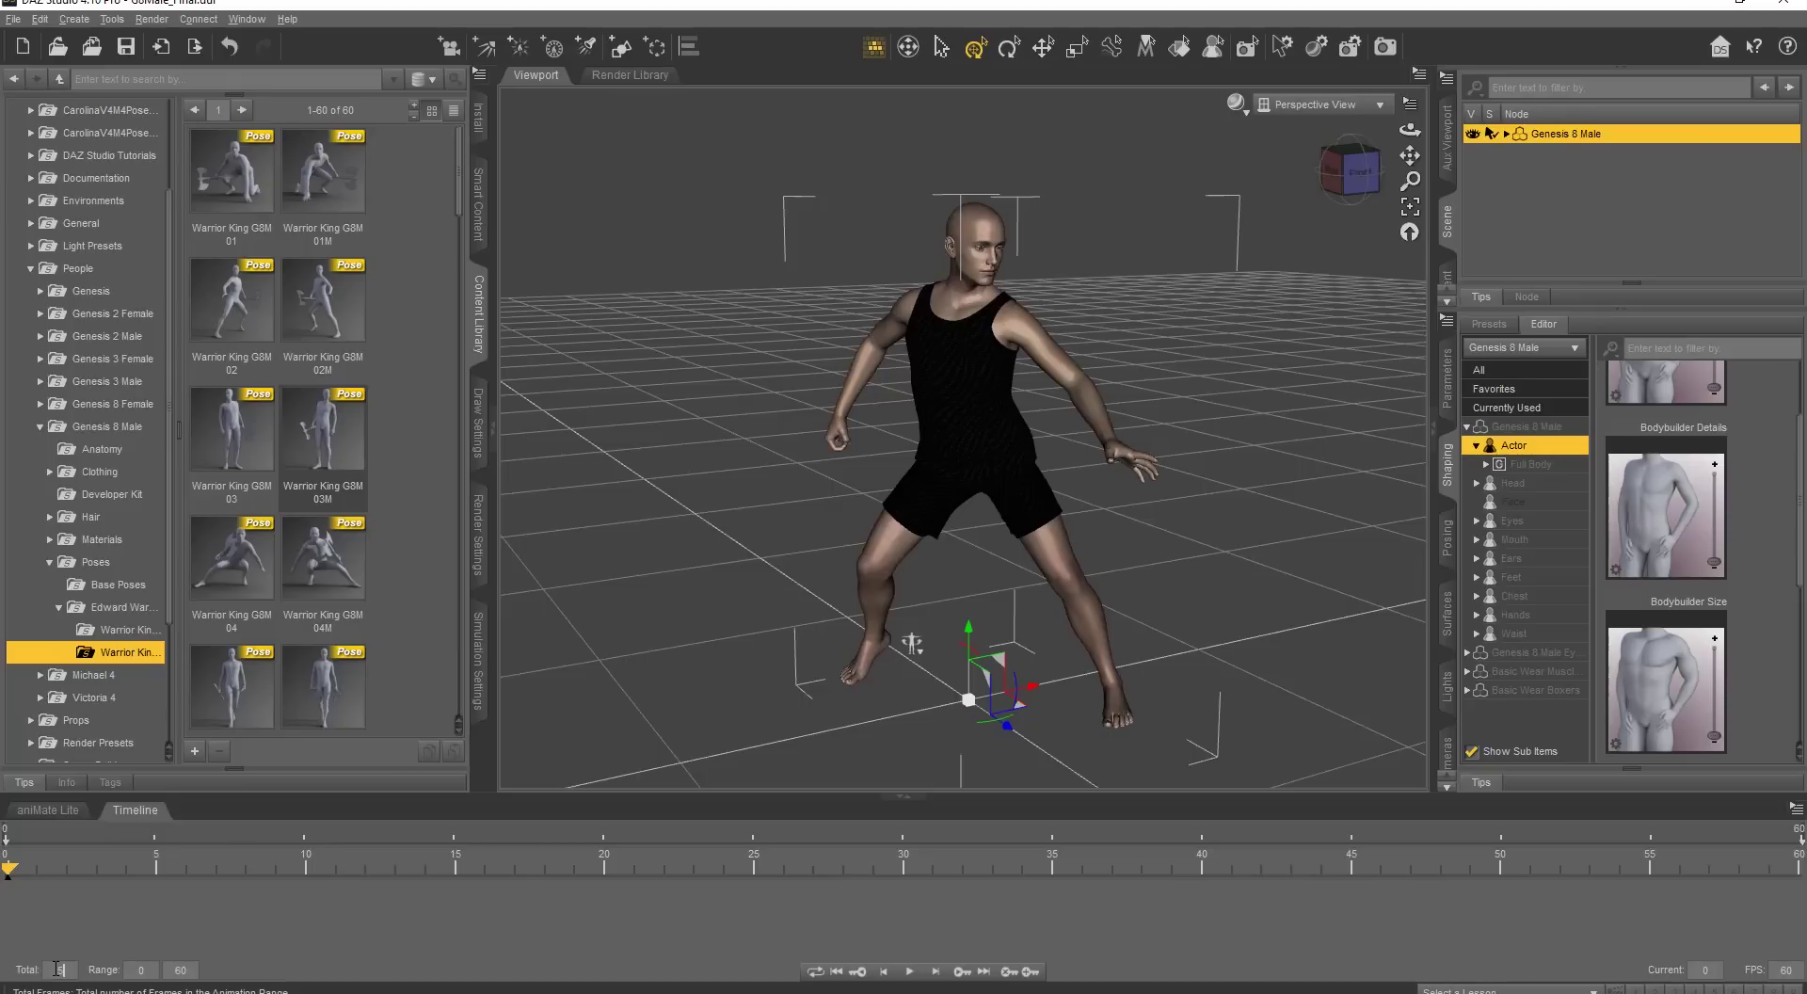
type("5")
key("Return")
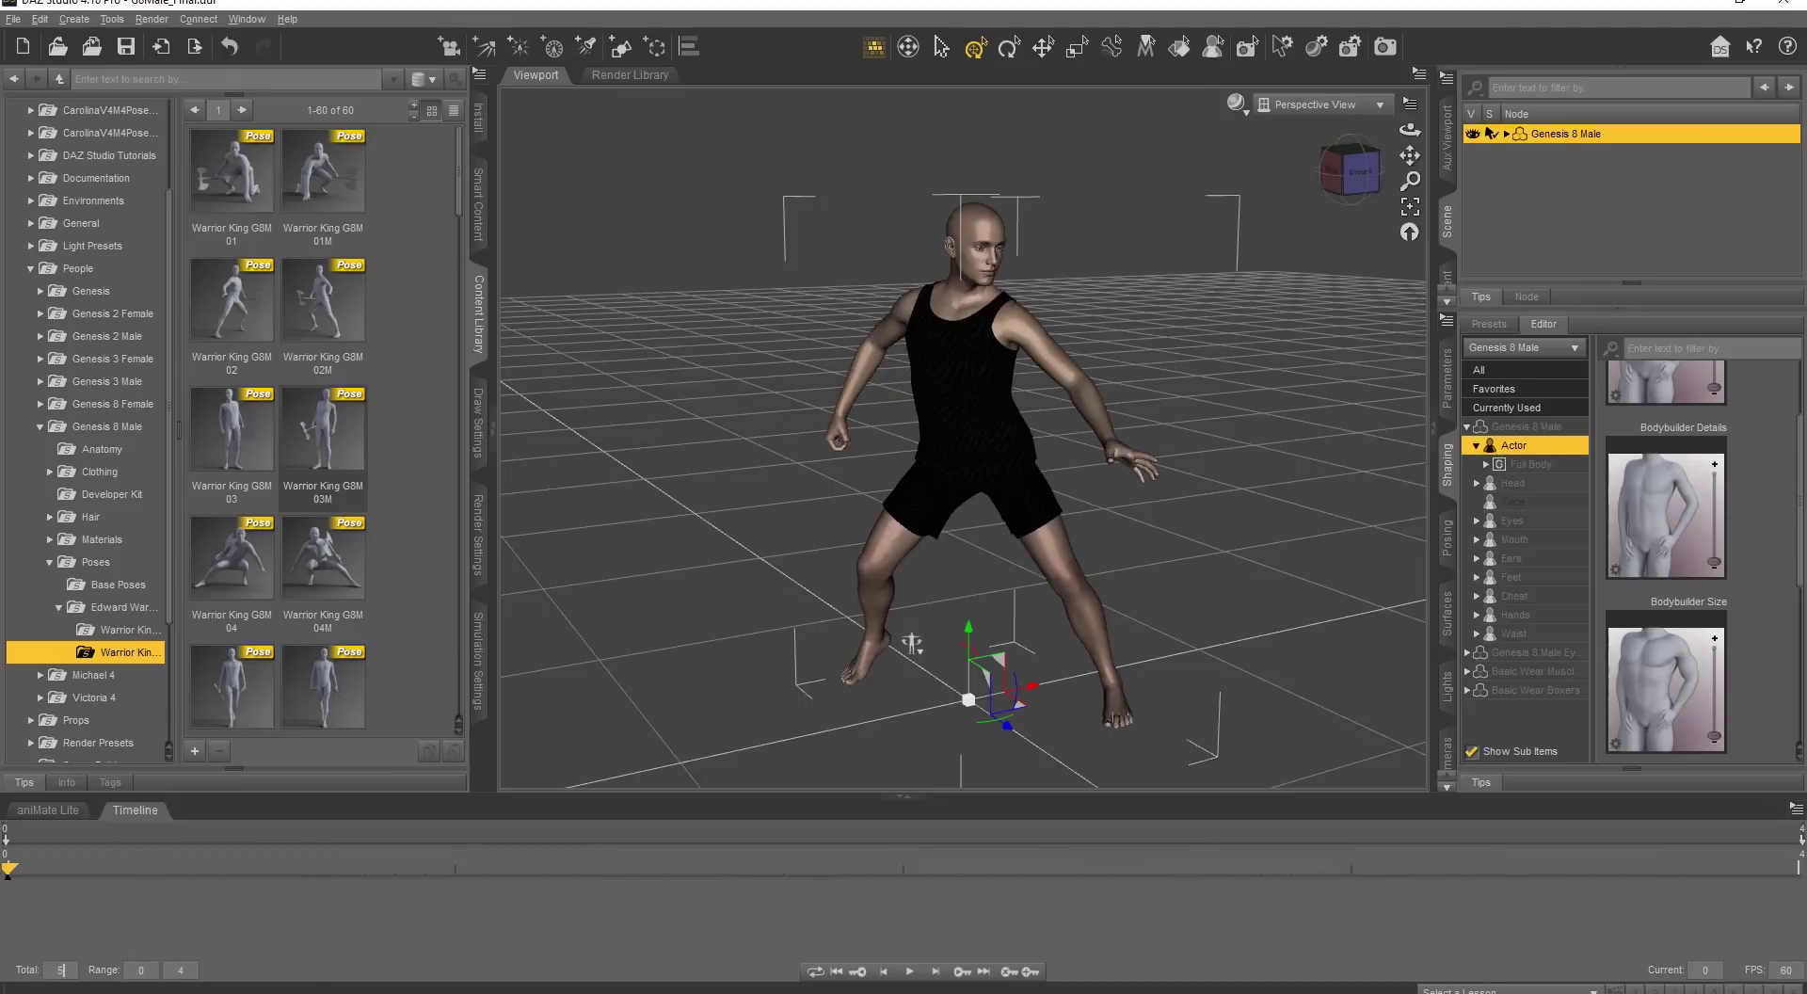
left_click_drag(123, 874, 5, 870)
Pose Warrior King G8M 03M at frame 0 and G8M 04 at frame 1 with limits off
mouse_move(330, 442)
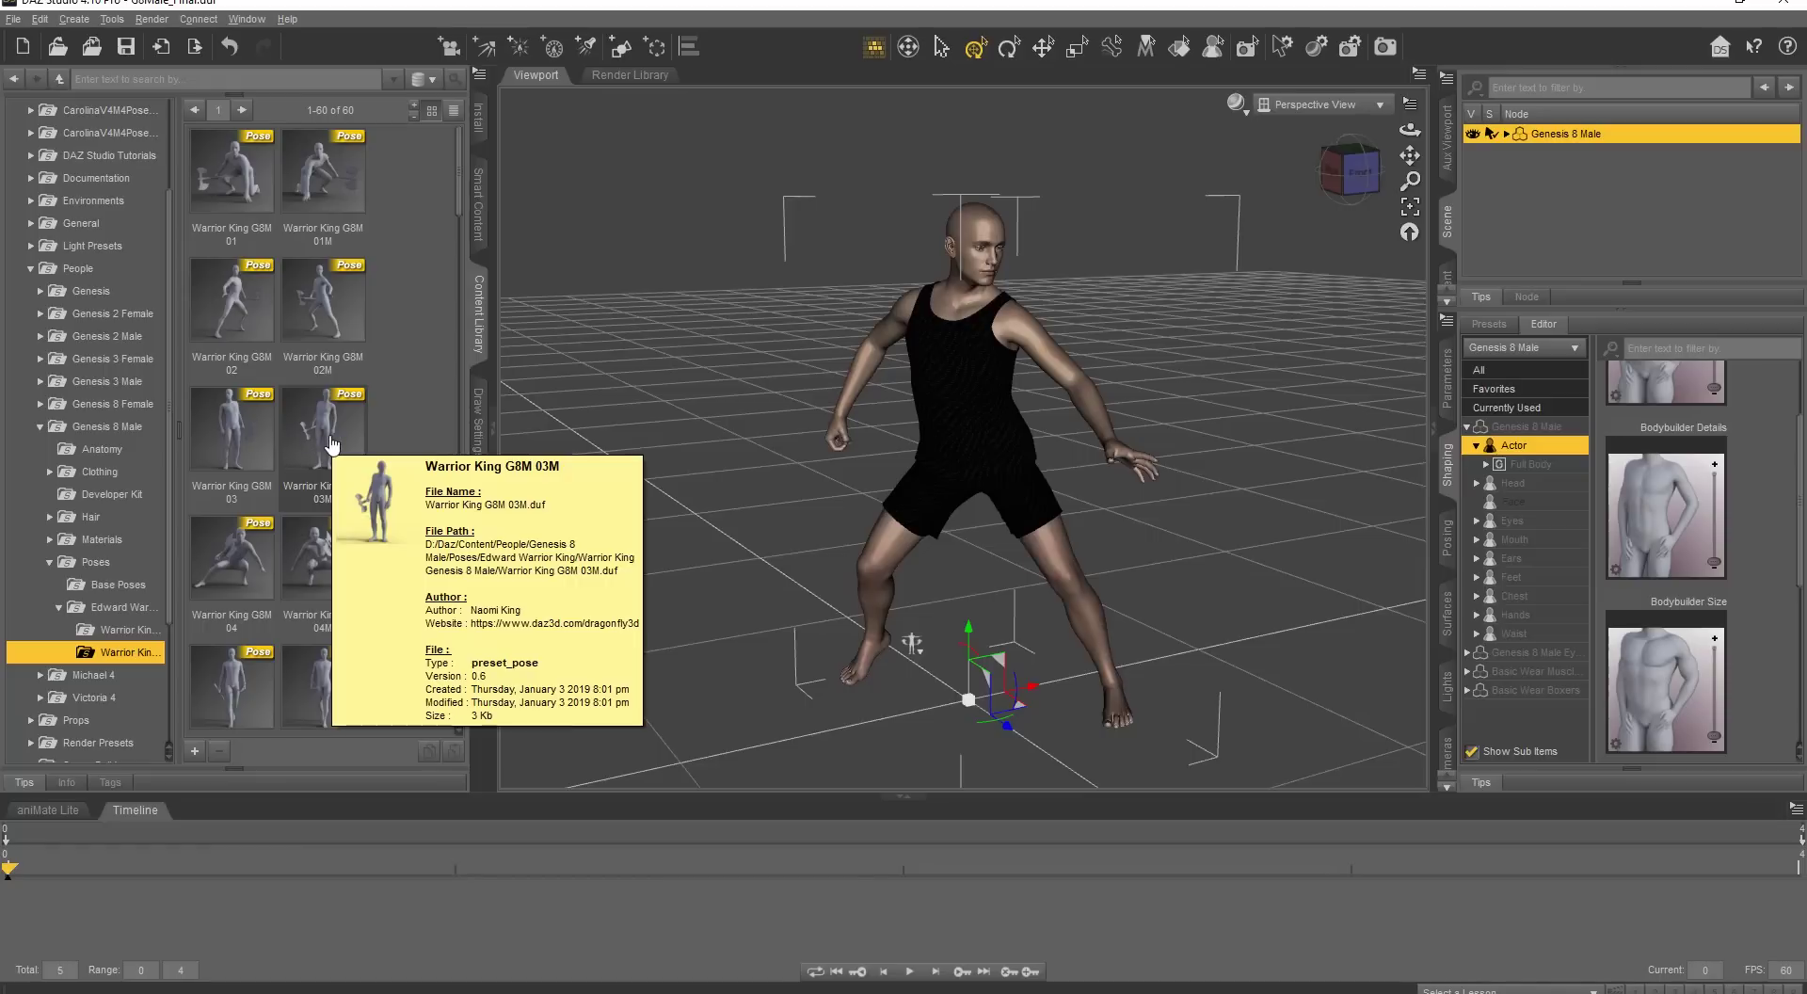
double_click(330, 442)
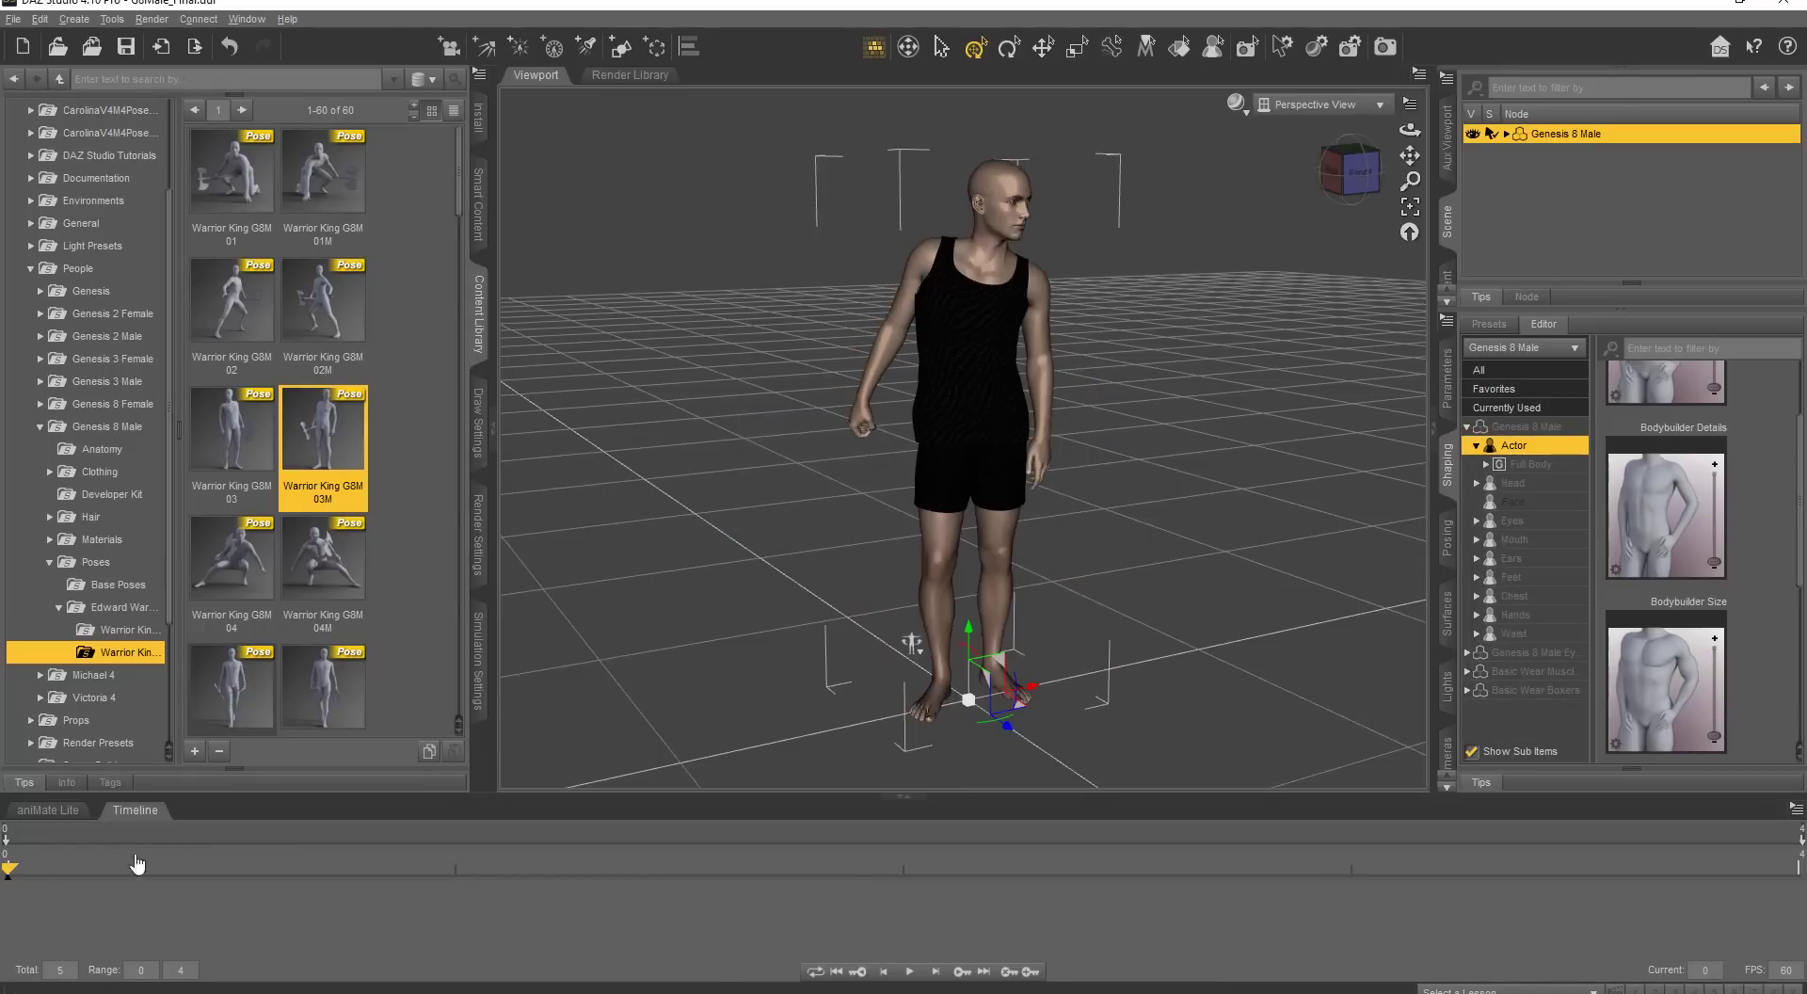
left_click_drag(10, 870, 389, 875)
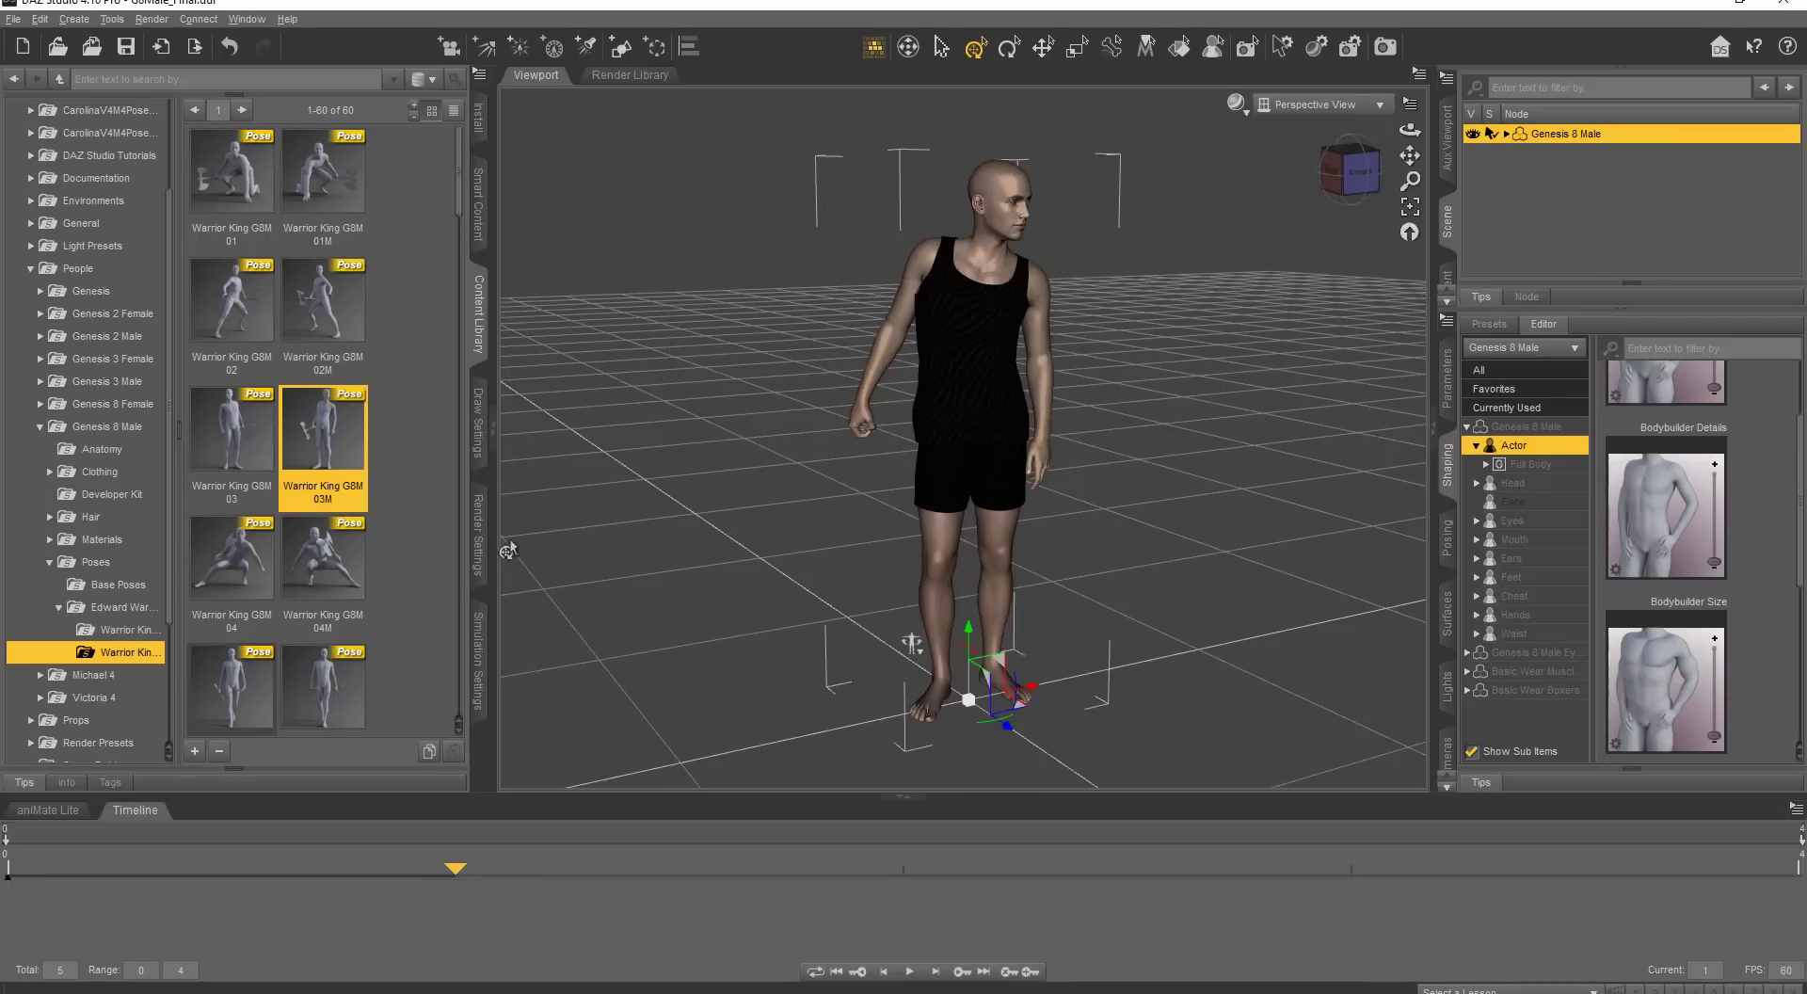
double_click(234, 570)
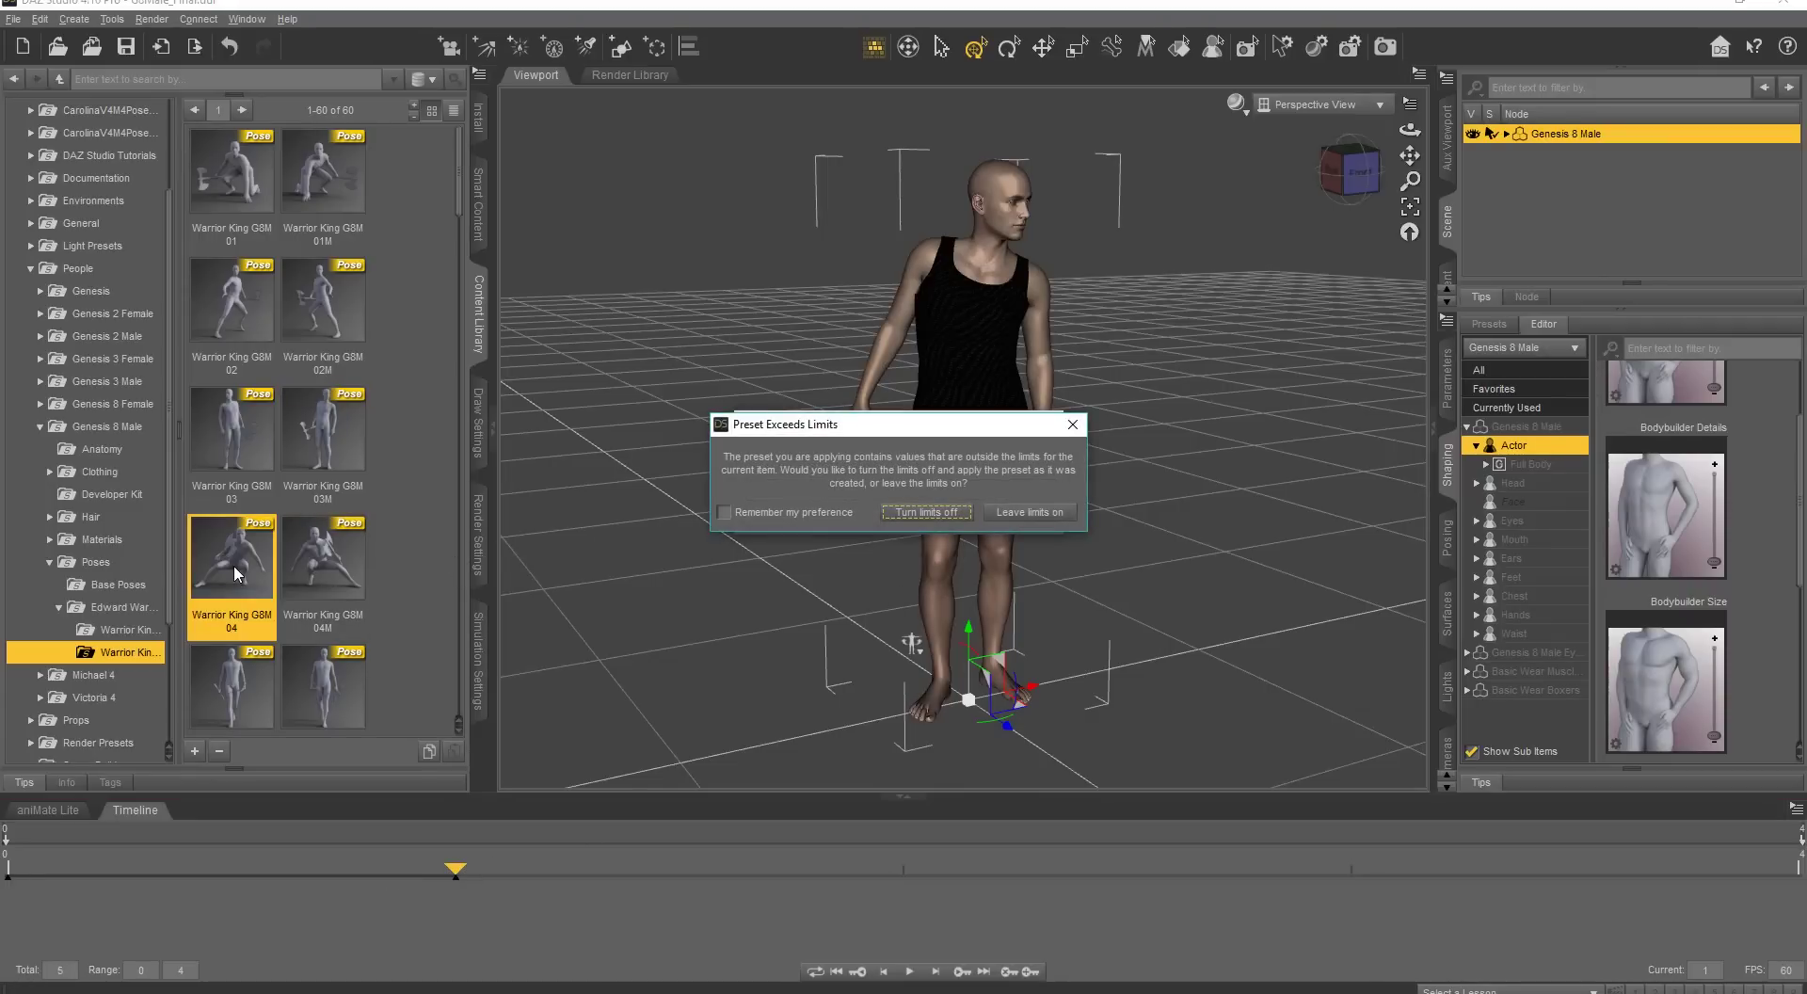
left_click(923, 513)
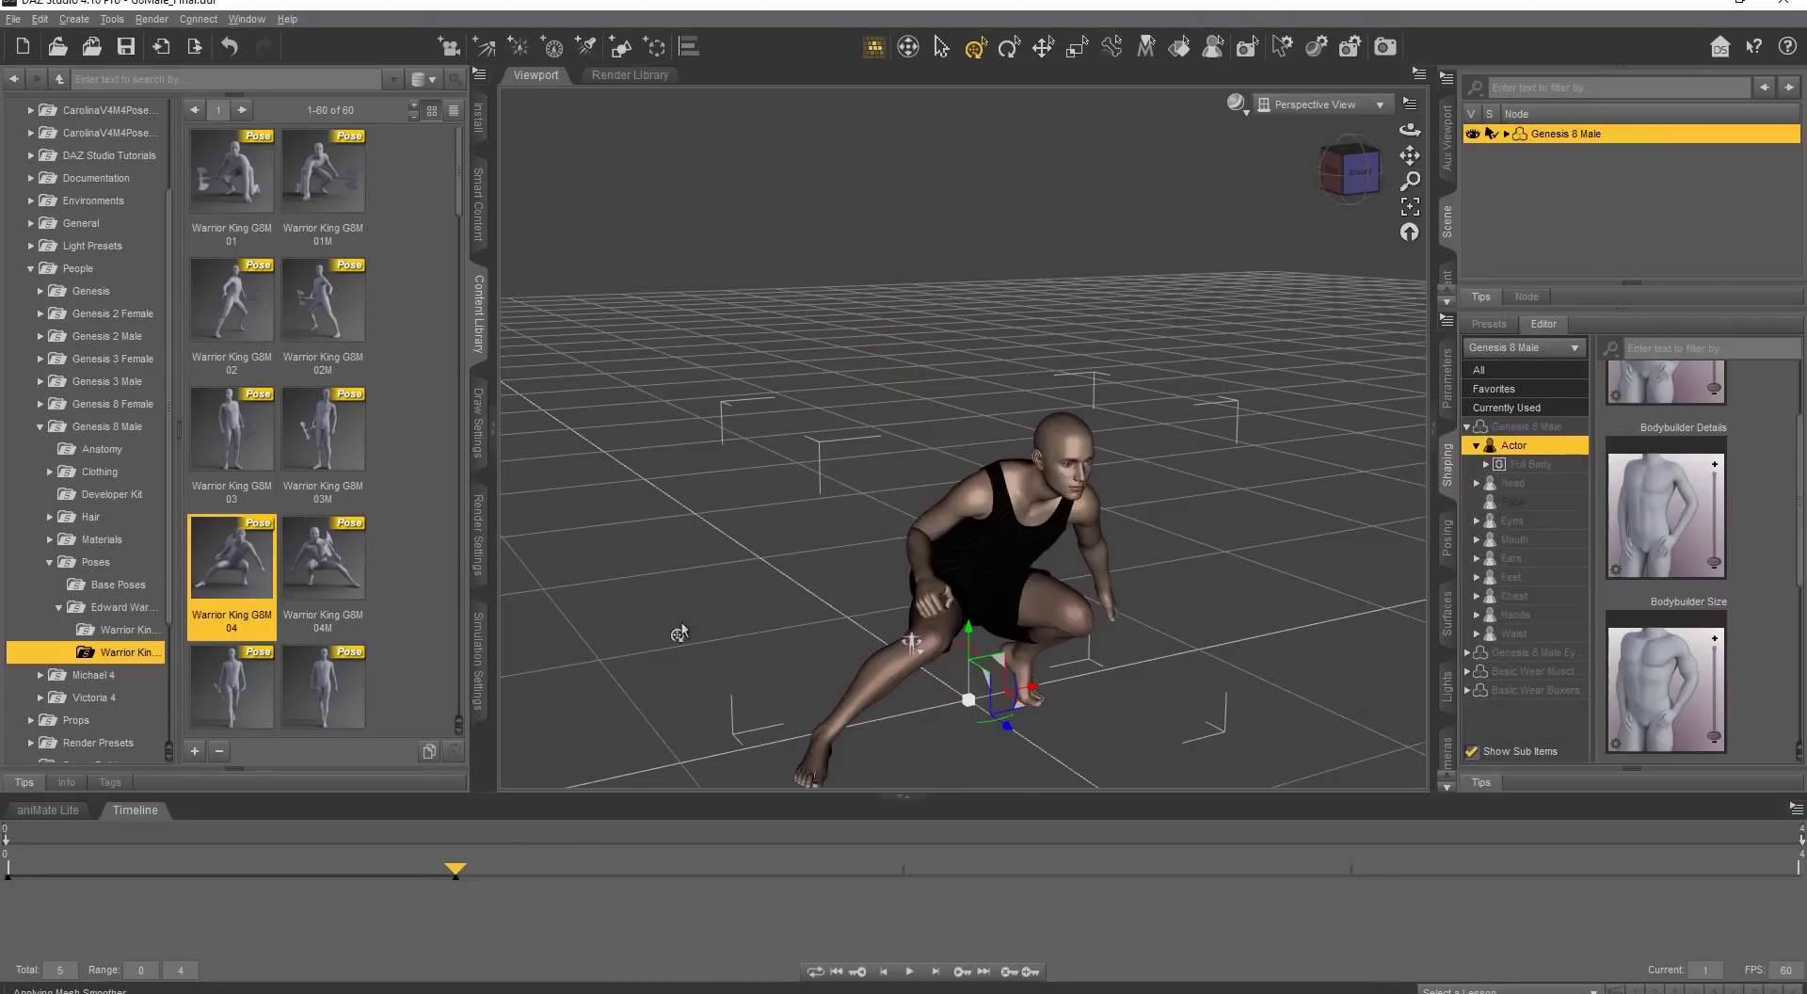
left_click_drag(453, 873, 864, 867)
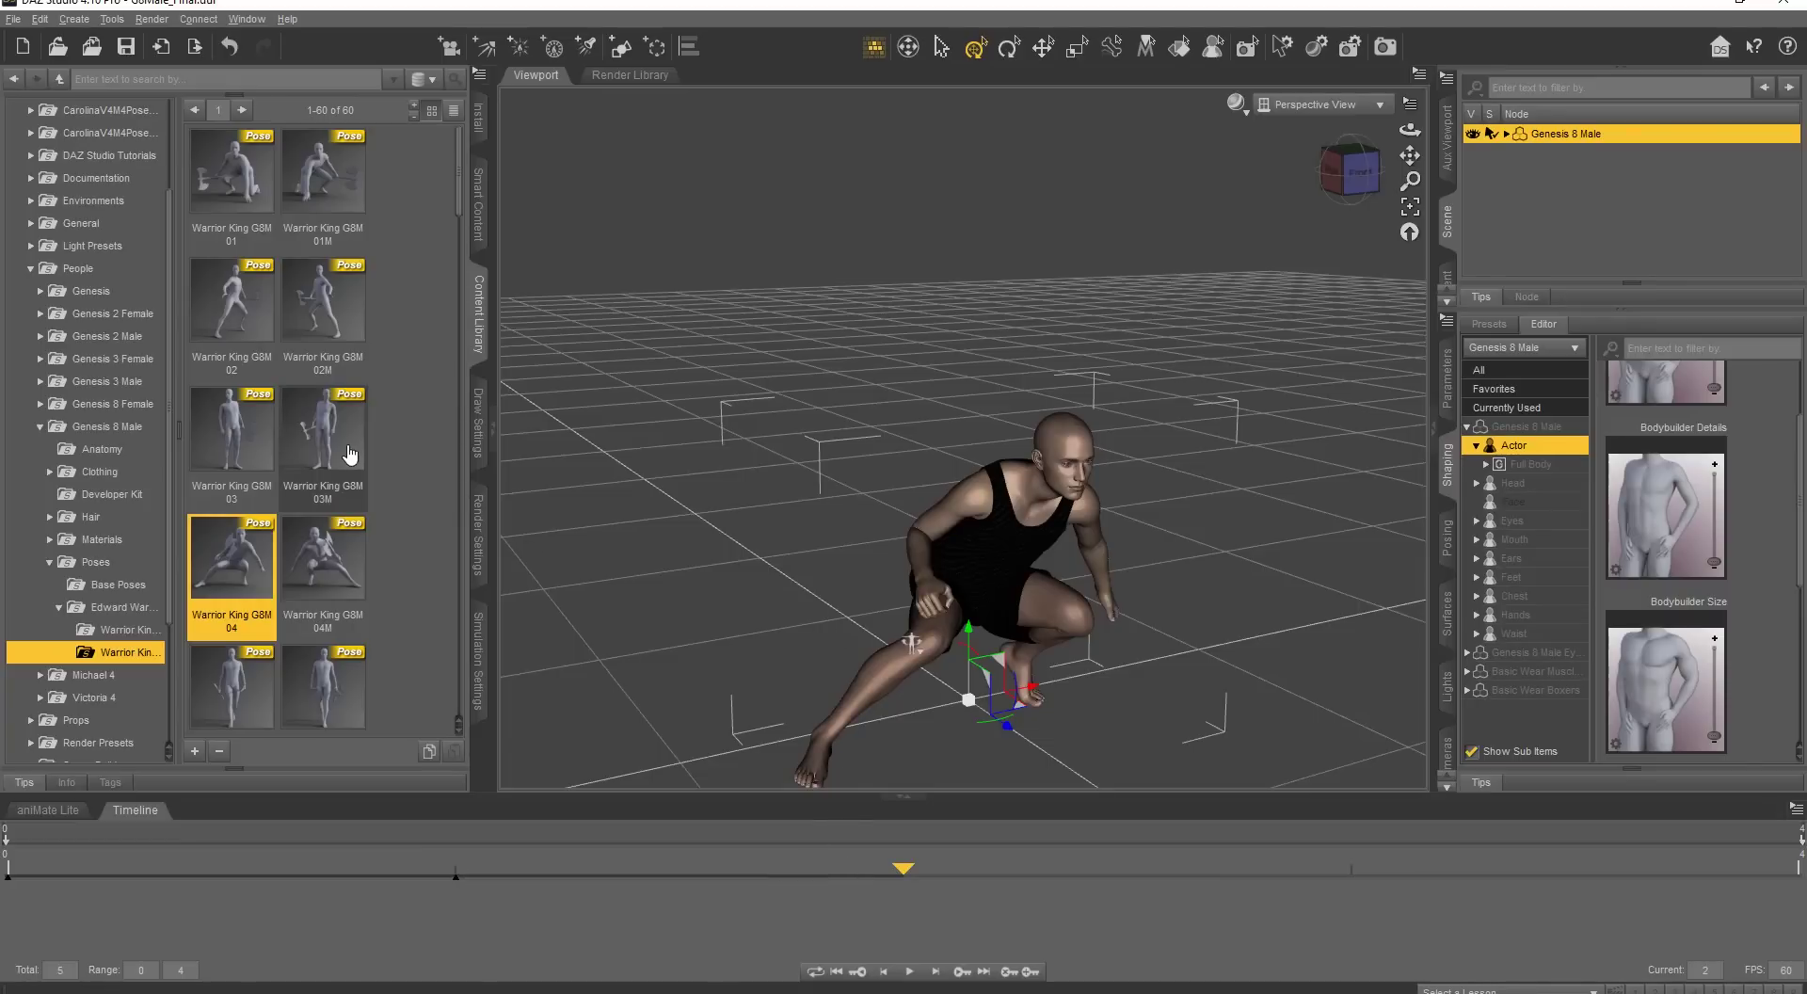
Apply Warrior King G8M 14 at frame 2 with limits off and orbit to preview it
scroll(350, 450, "down", 6)
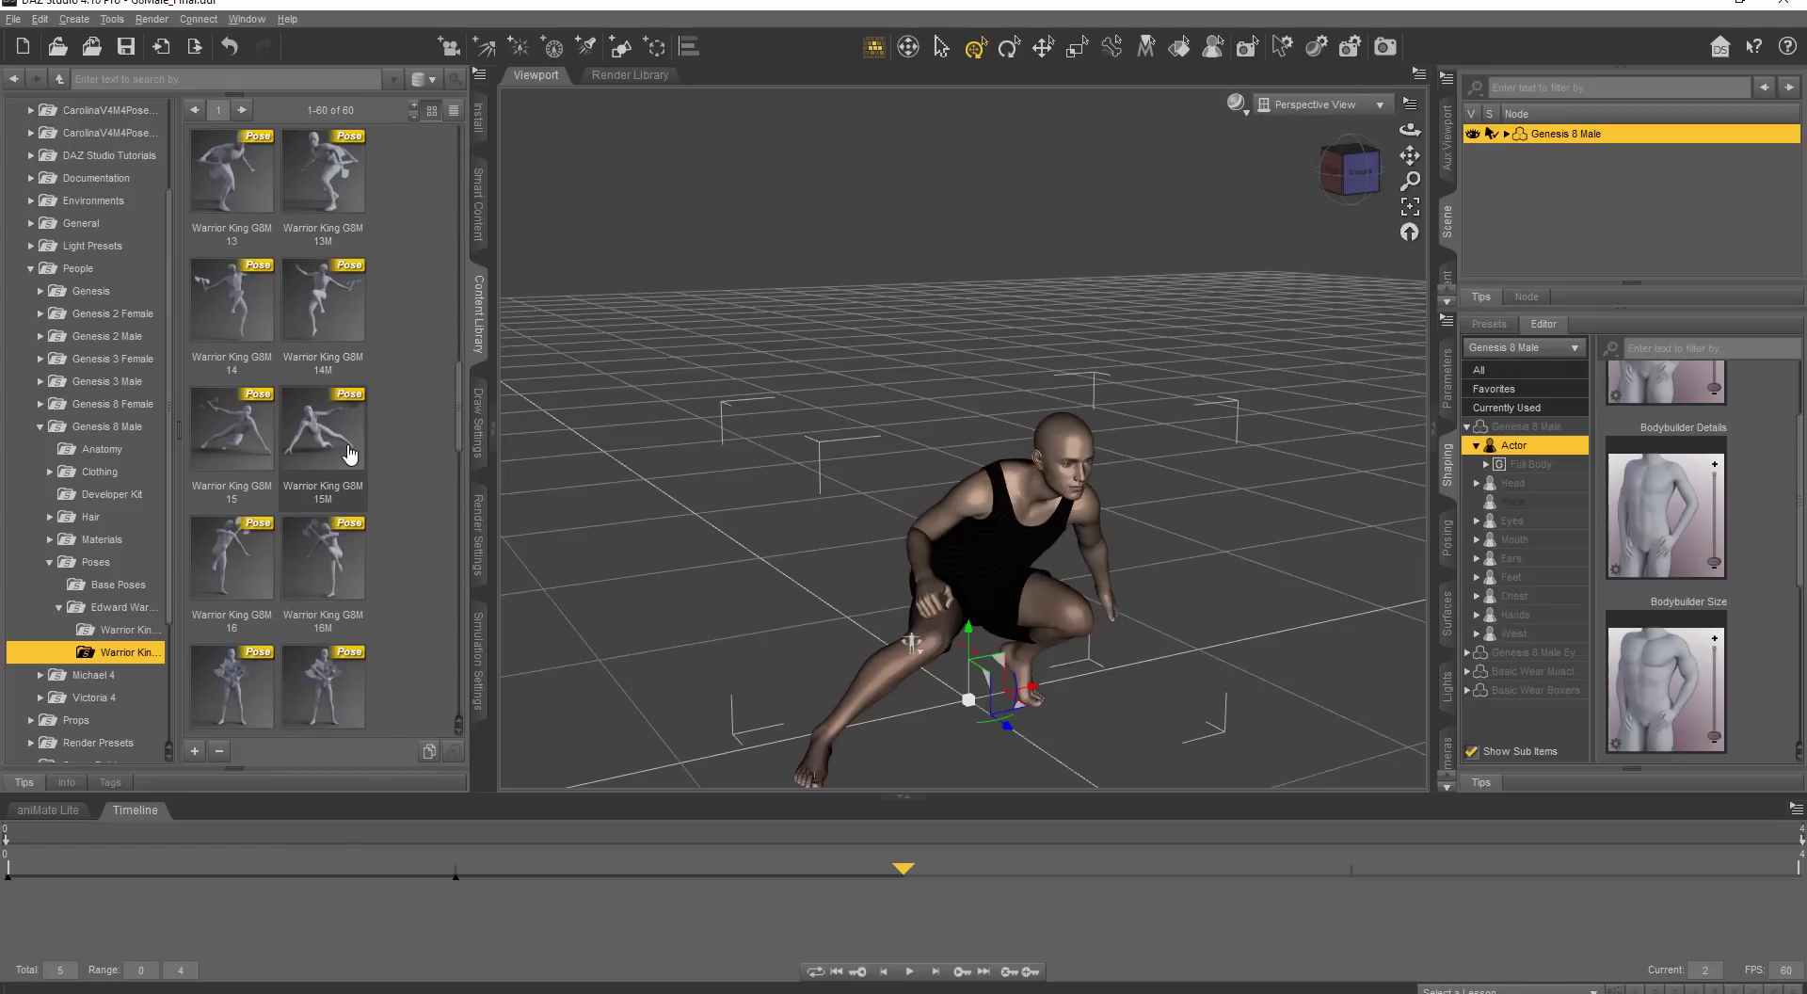
double_click(238, 313)
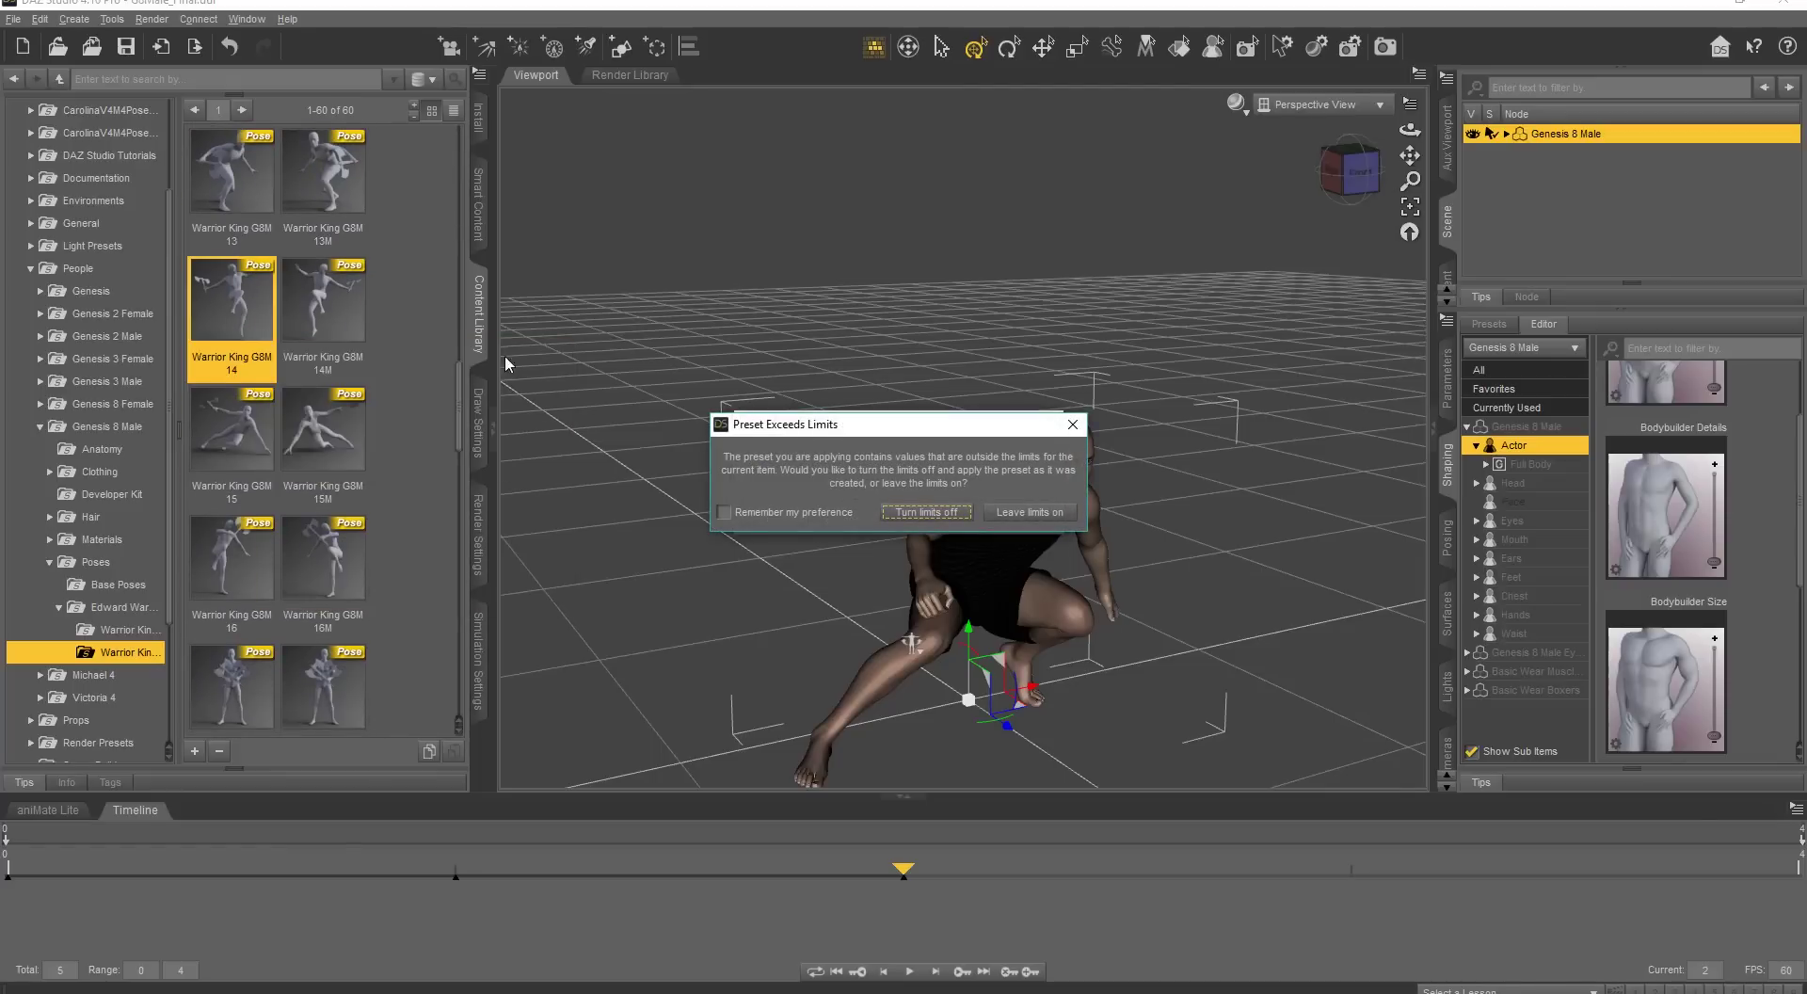
left_click(921, 516)
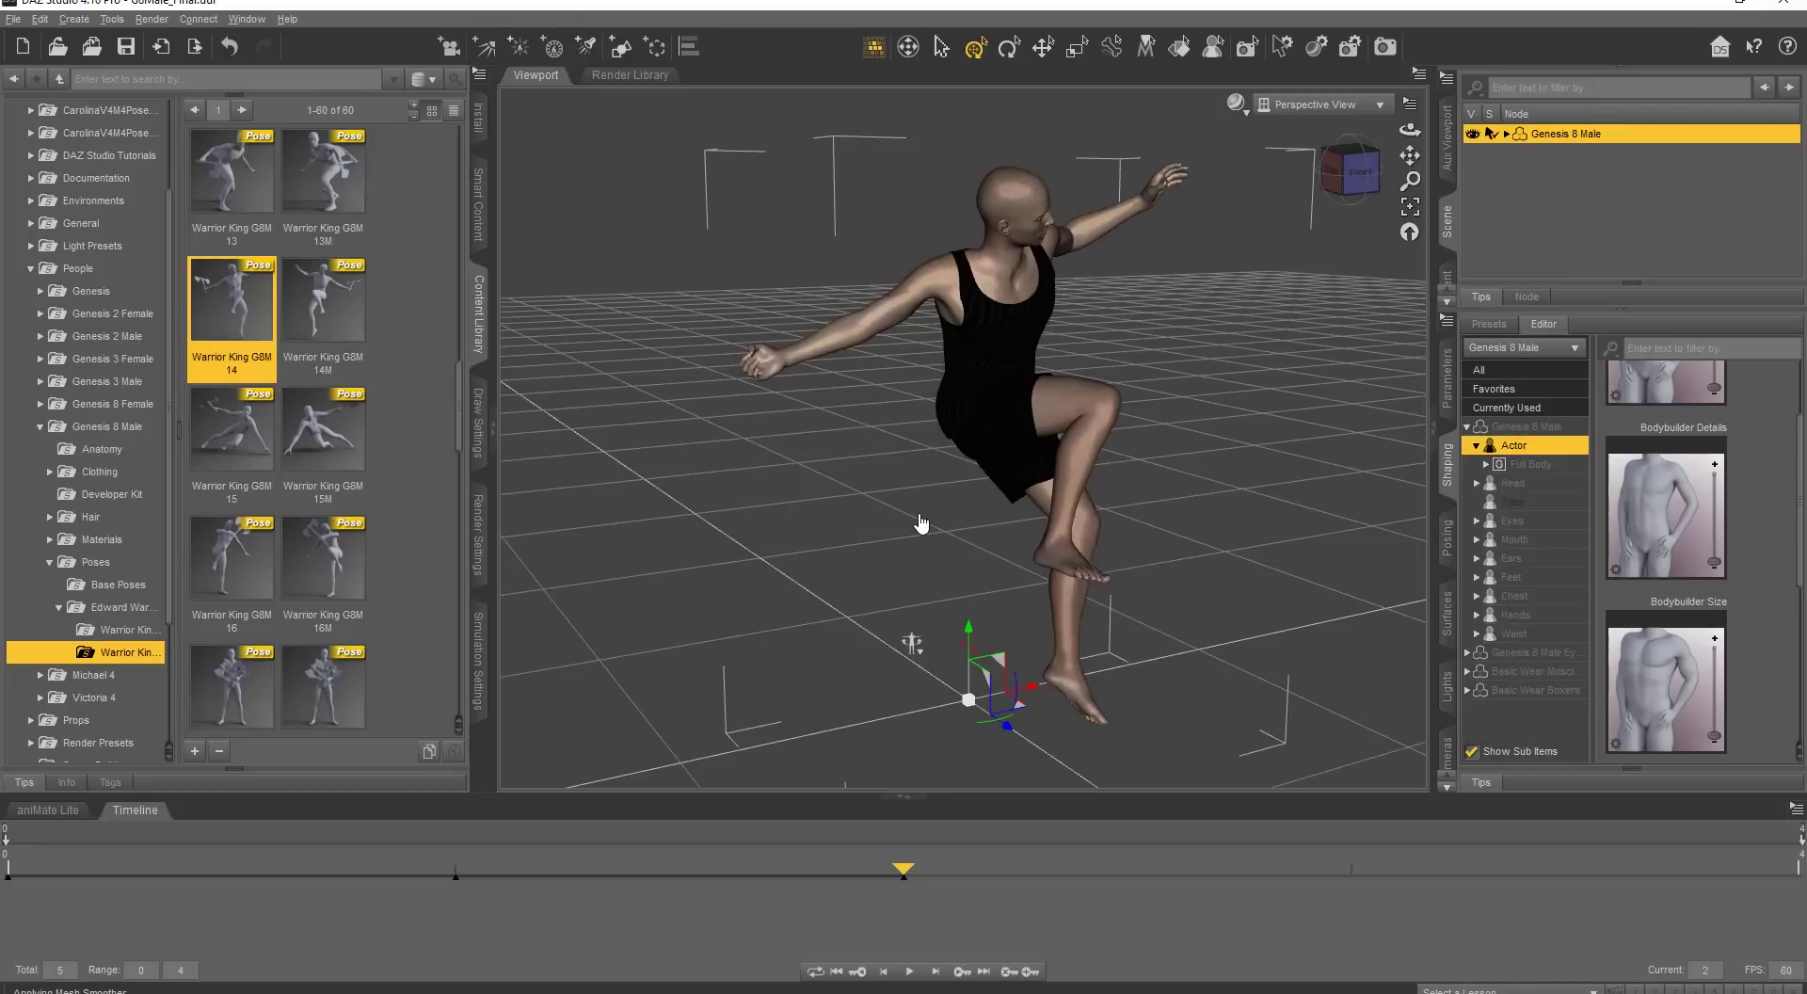
left_click(1348, 174)
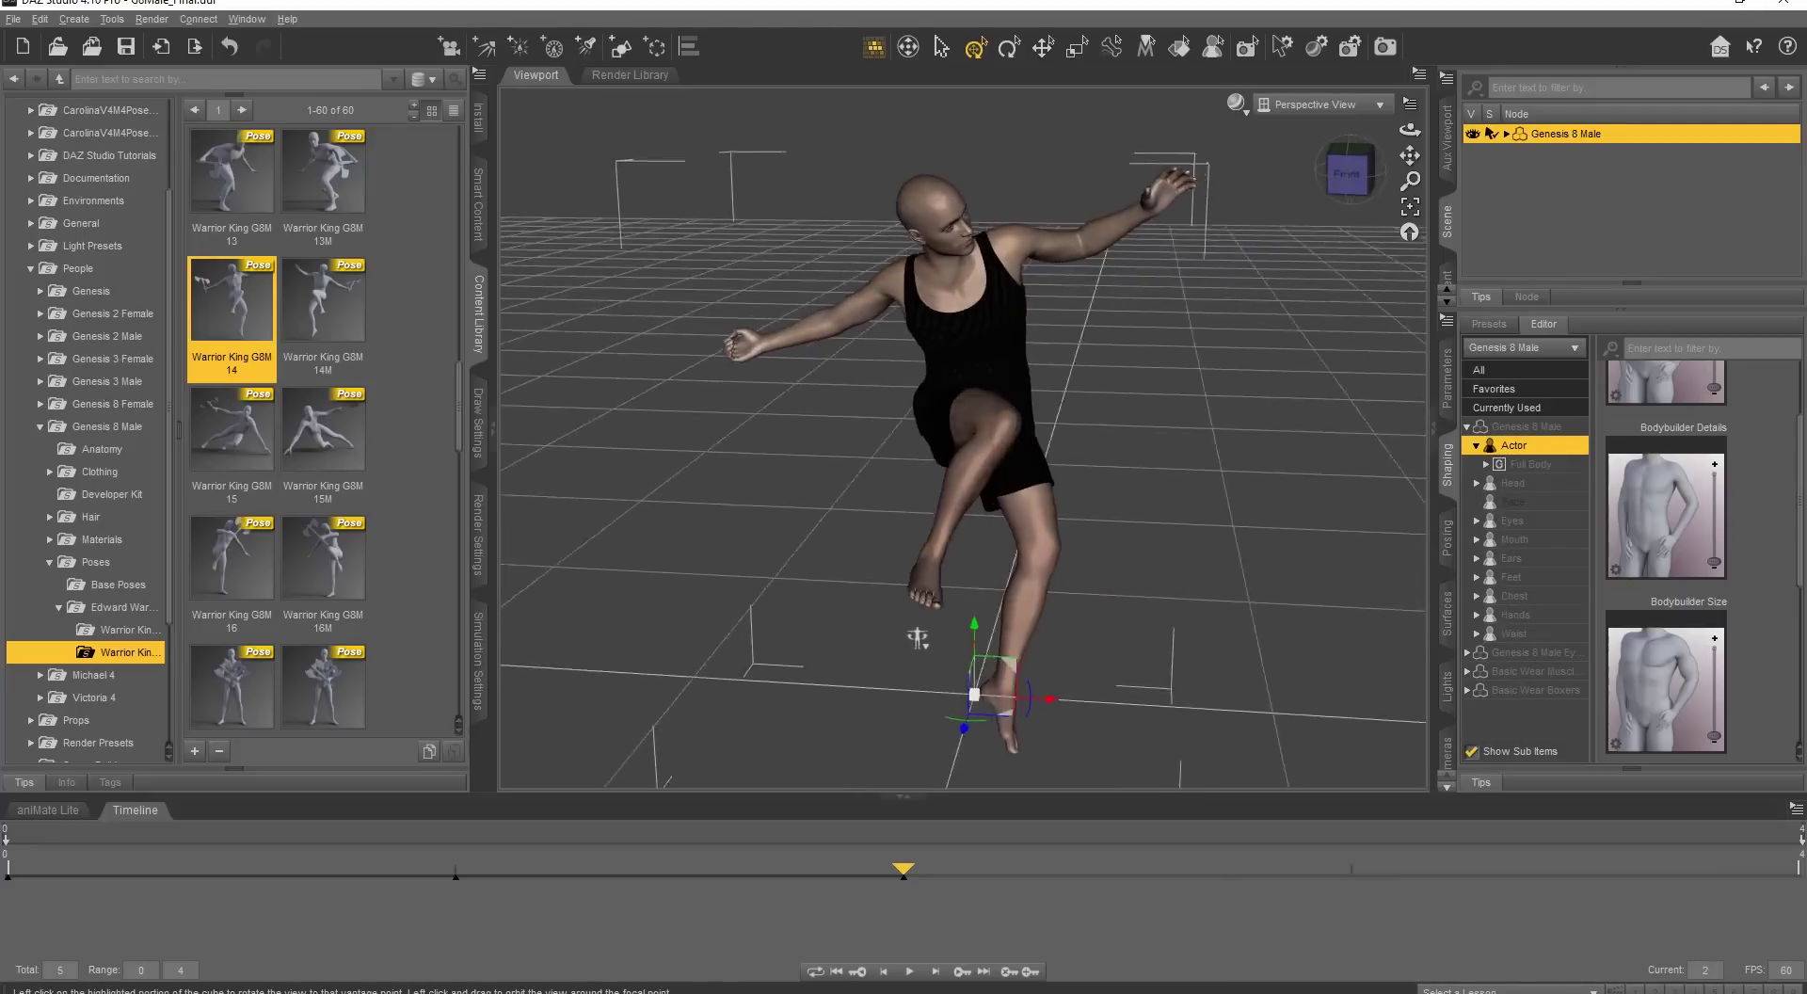
left_click_drag(917, 640, 1385, 661, "alt")
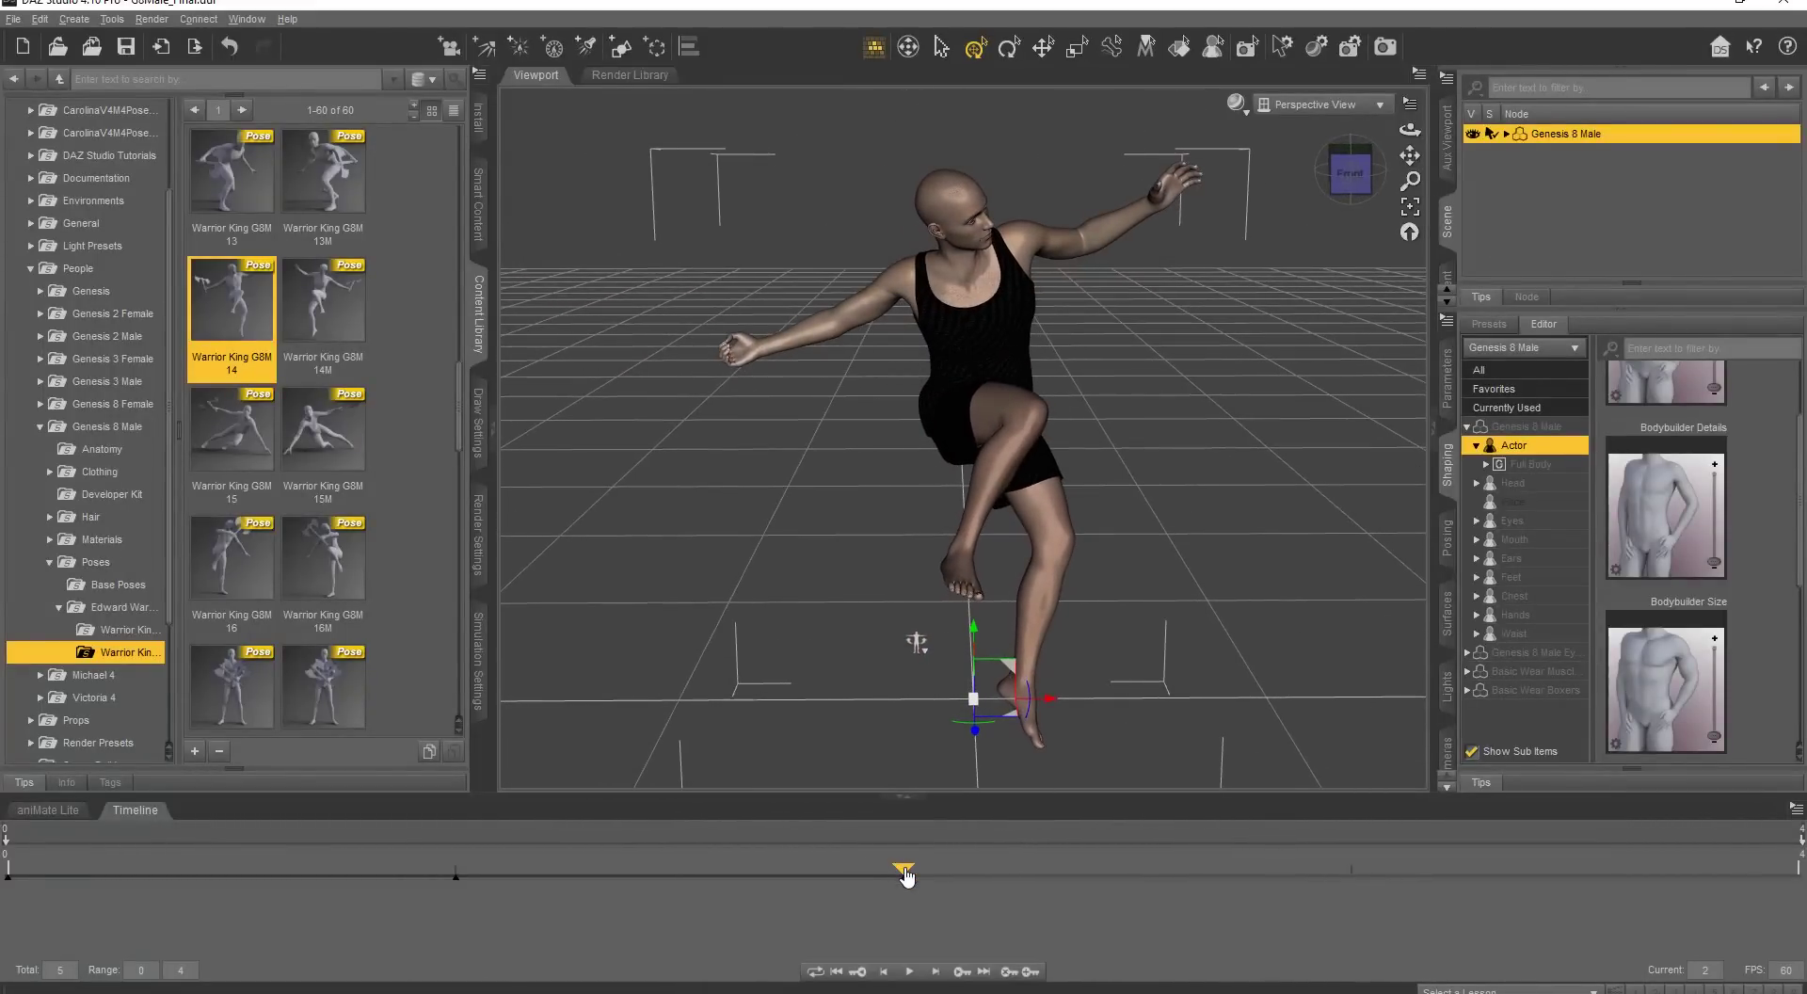
left_click_drag(906, 875, 1211, 876)
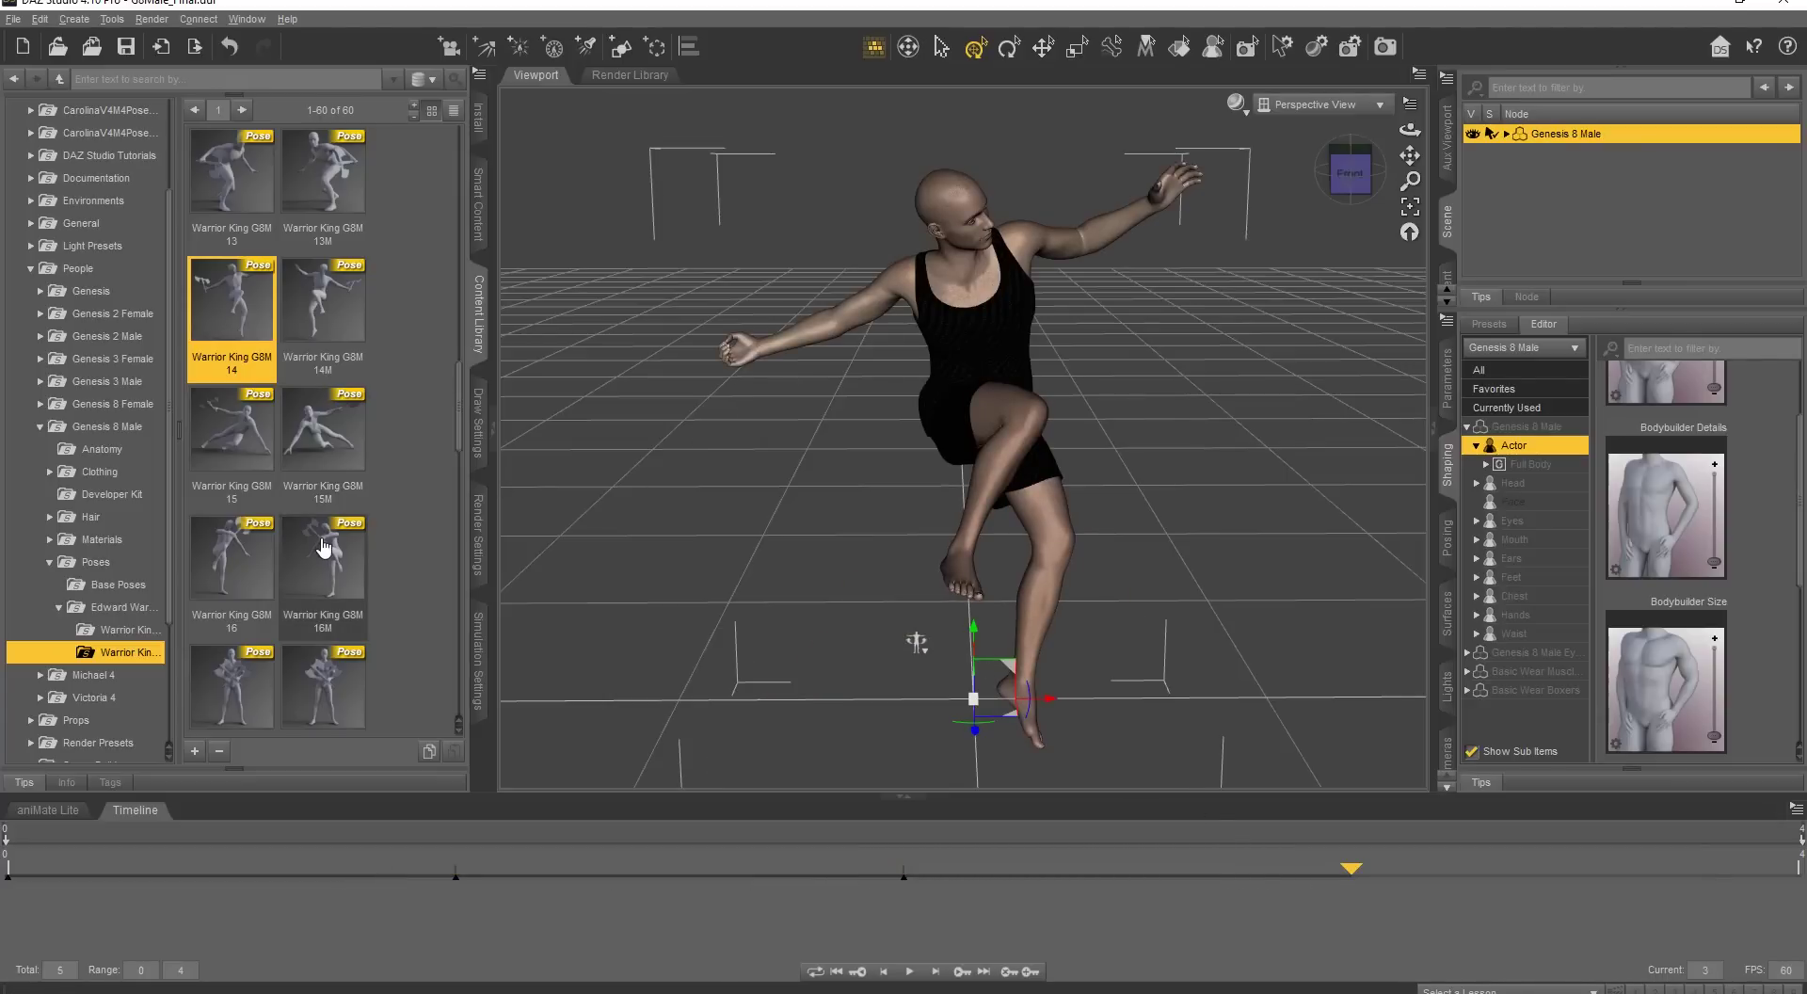
Apply G8M 16 at frame 3 and G8M 09M at frame 4 with limits off
double_click(234, 573)
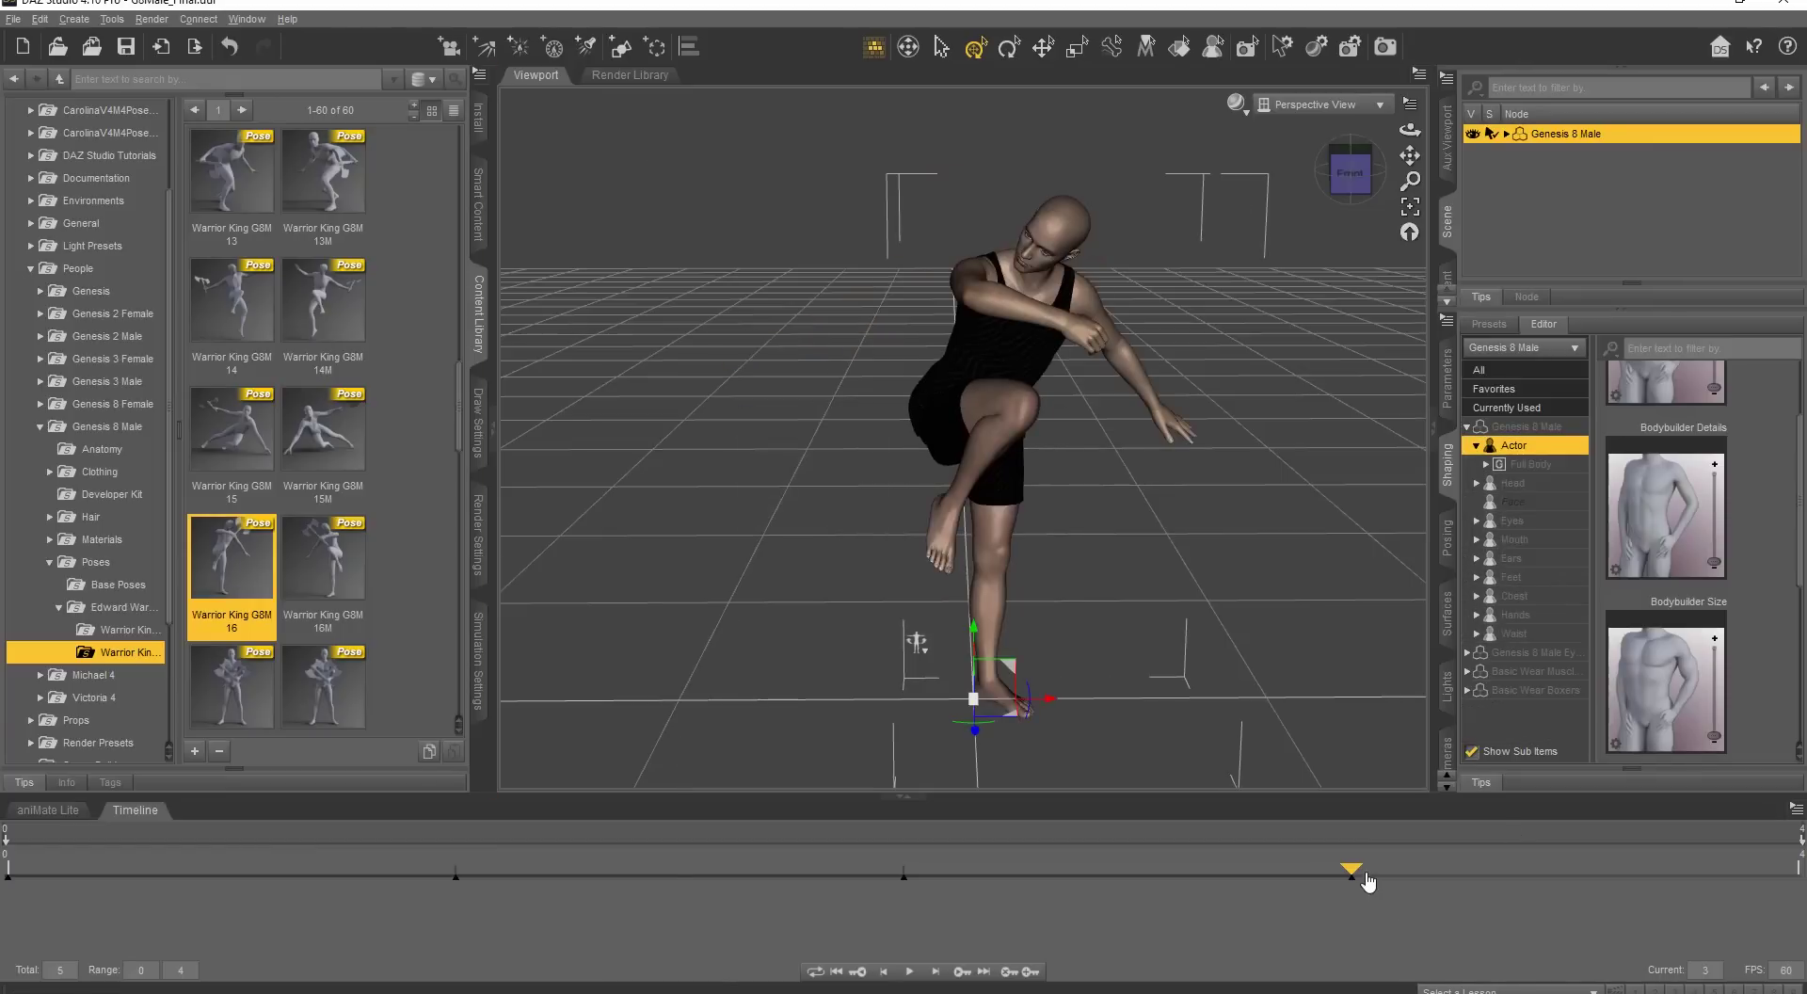
mouse_move(1365, 878)
left_mouse_down()
mouse_move(1082, 879)
mouse_move(1637, 878)
left_mouse_up()
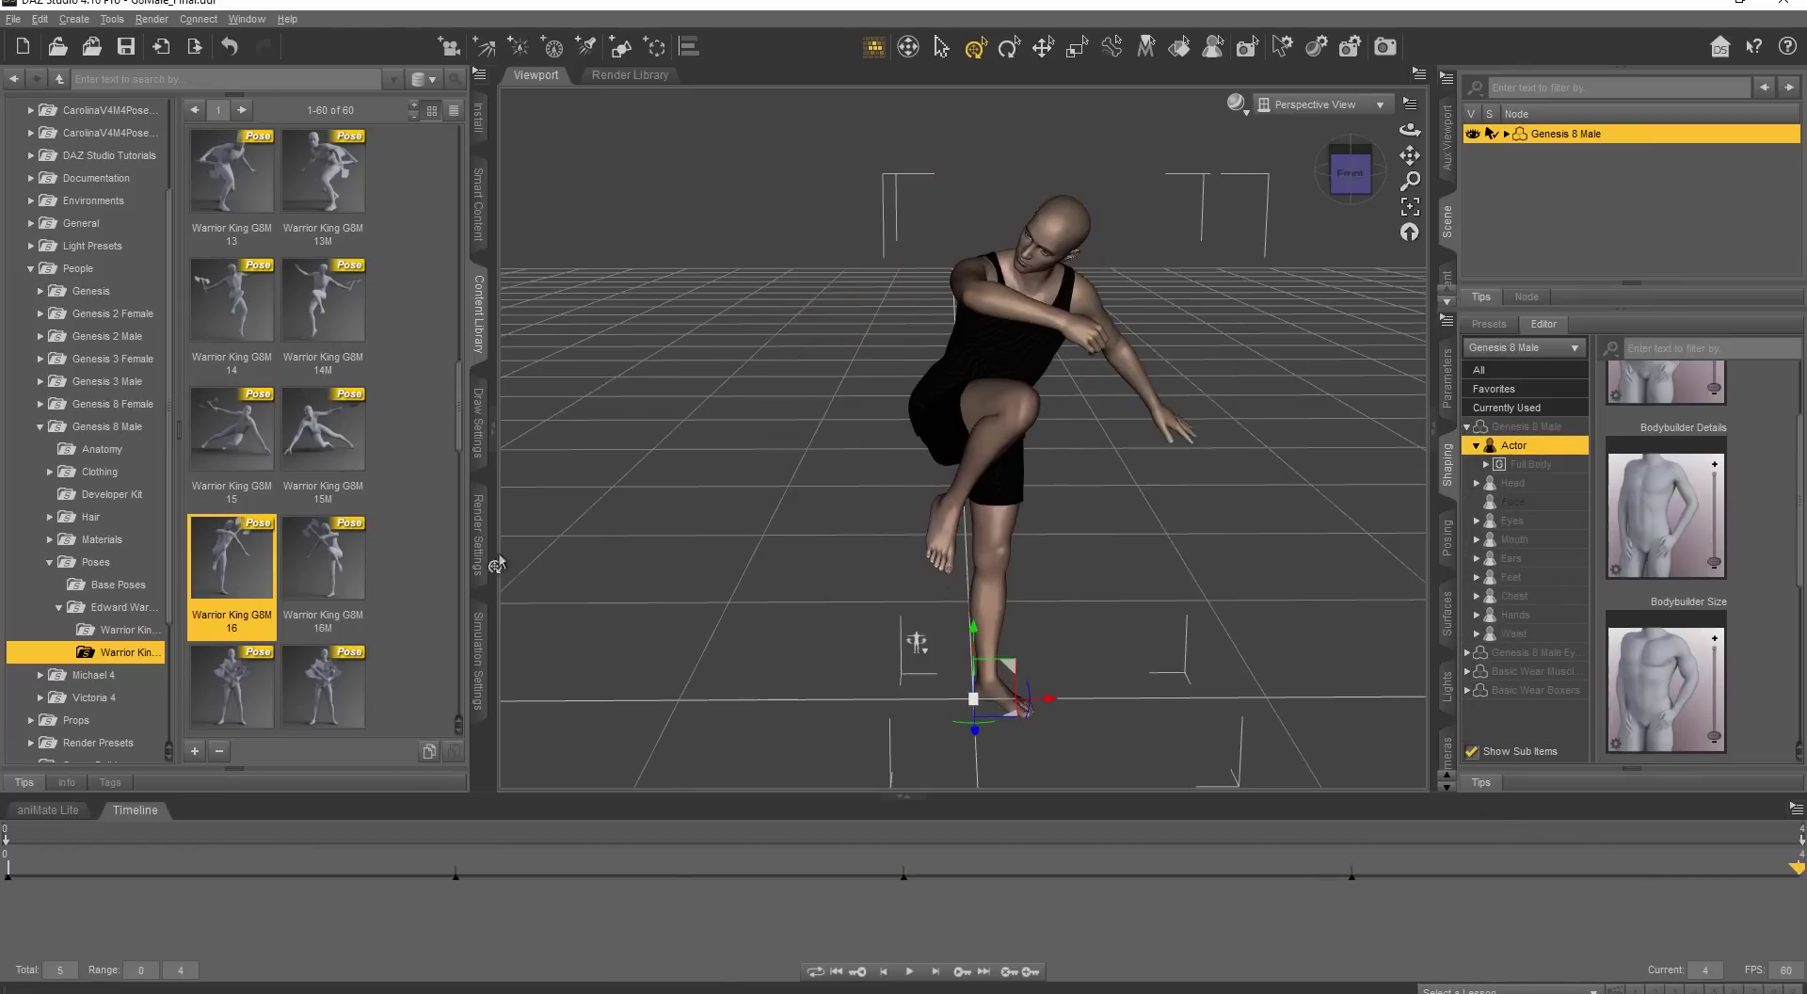
scroll(386, 463, "up", 3)
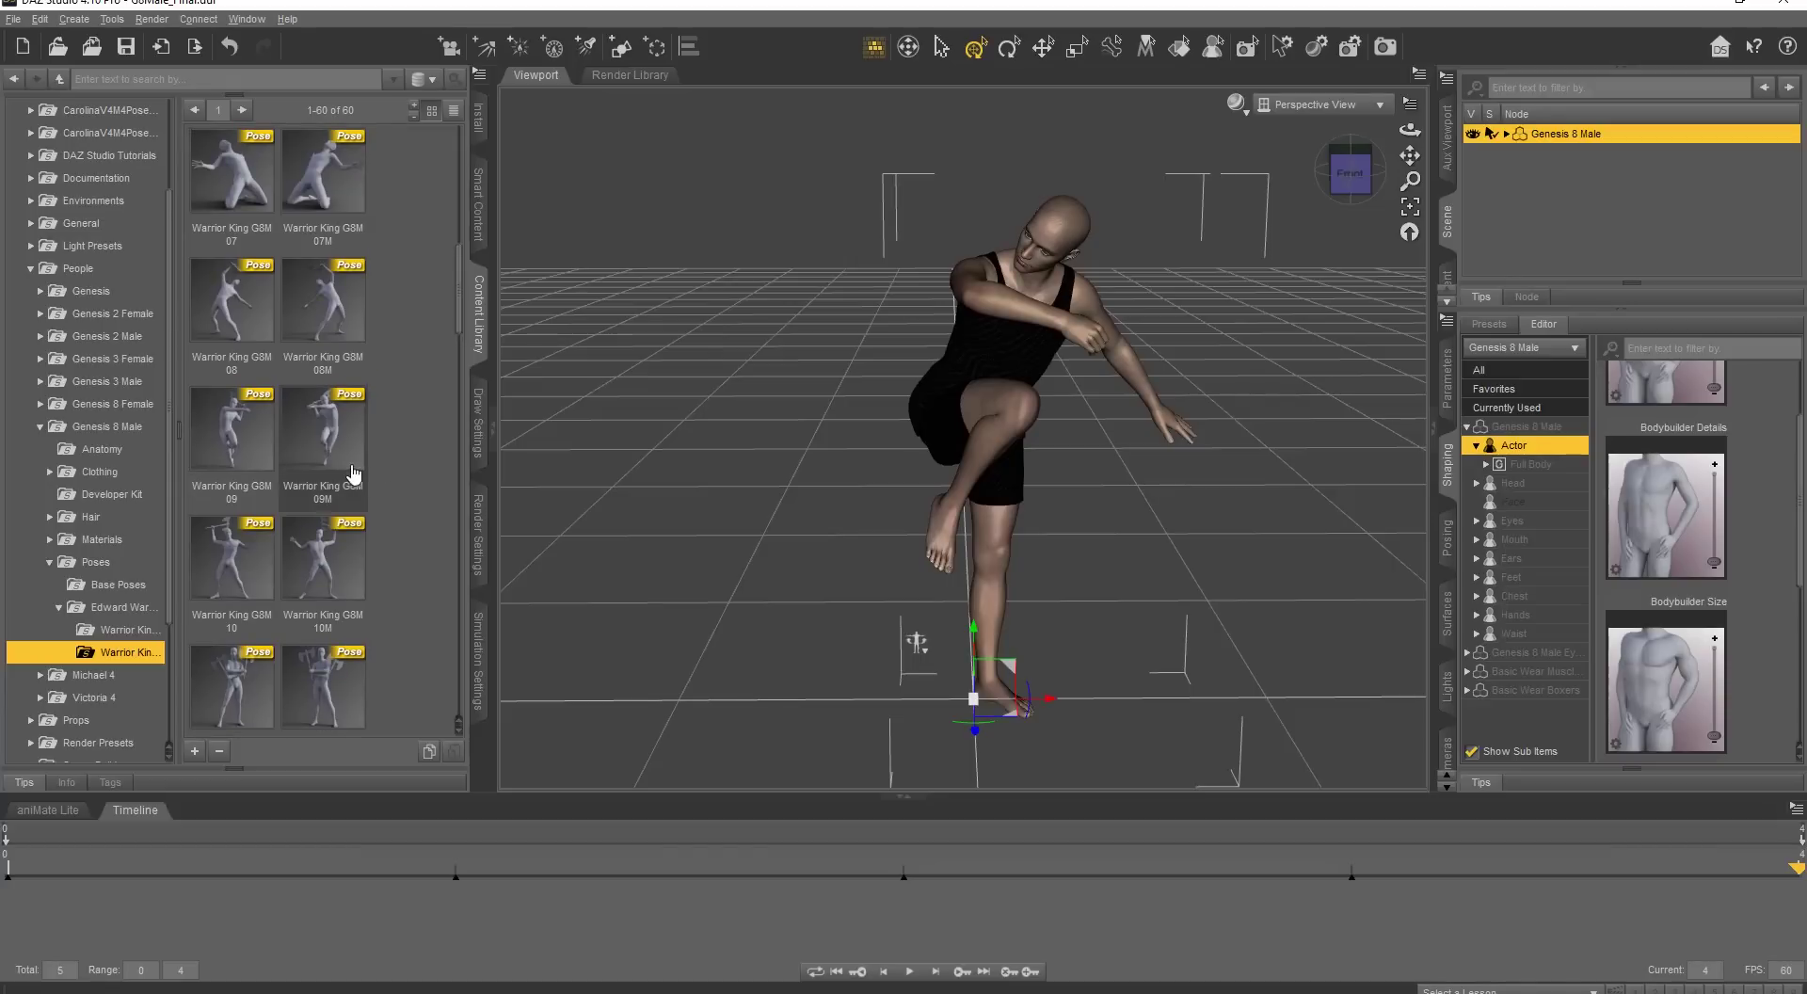
double_click(345, 452)
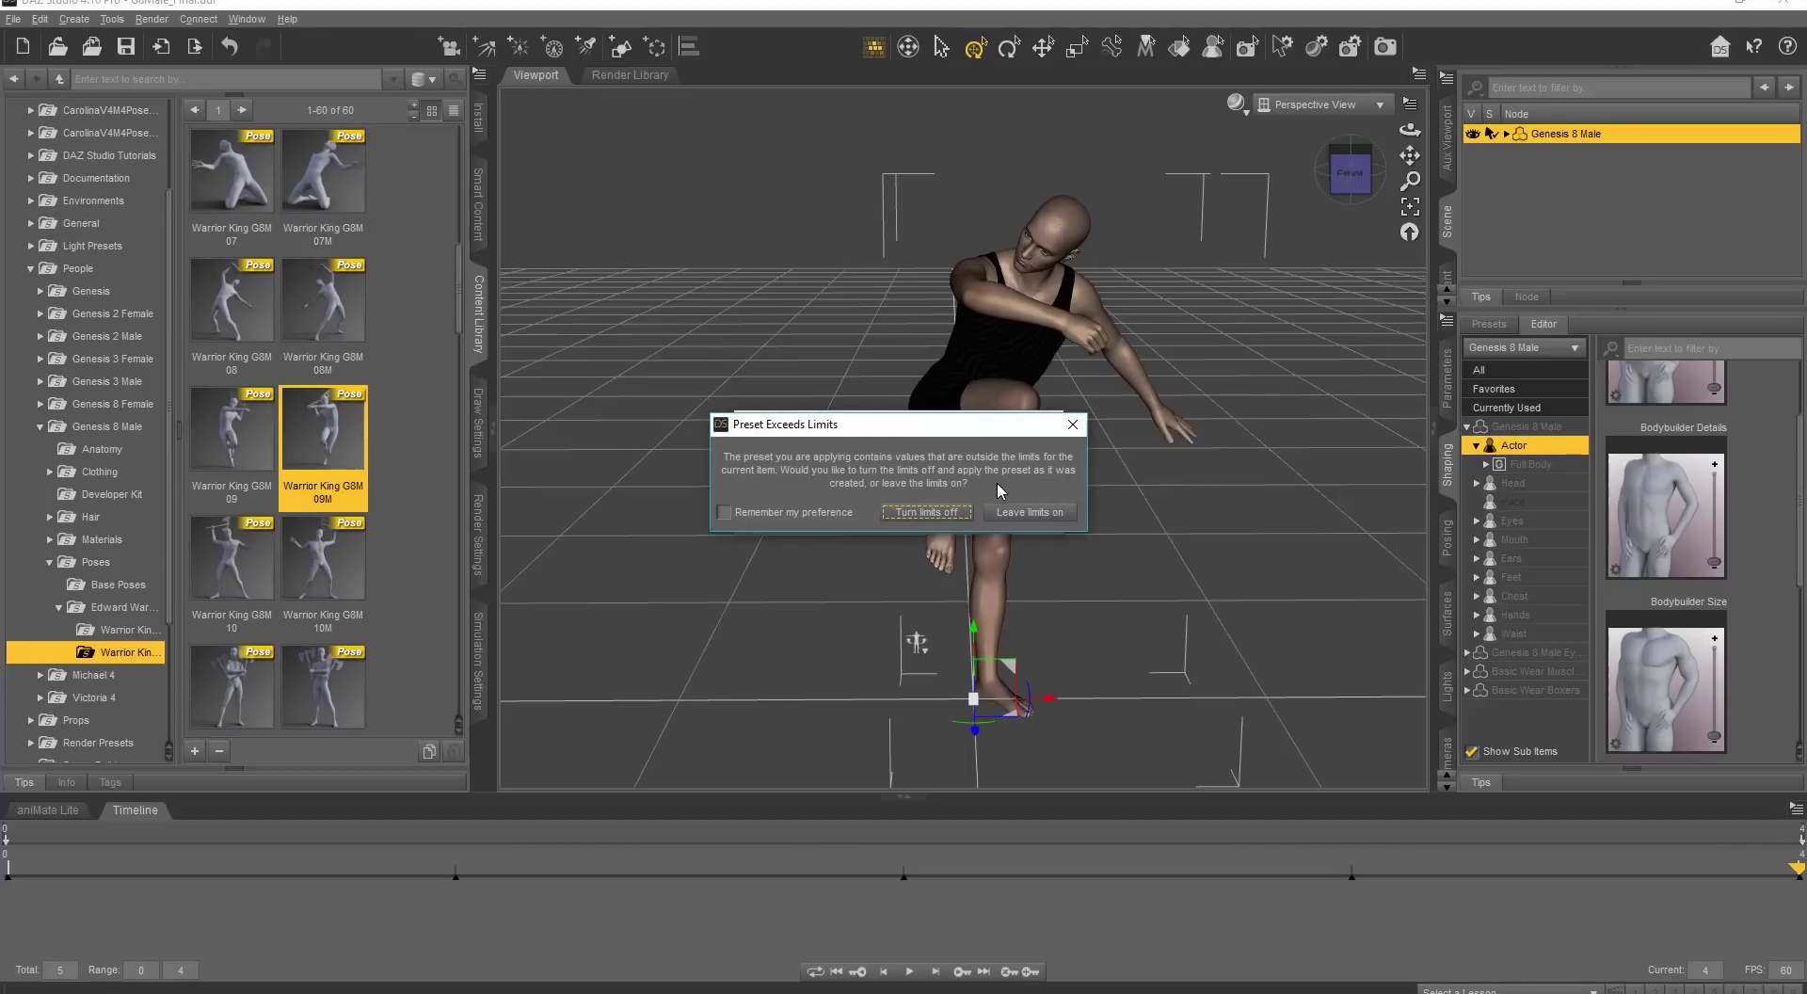
left_click(946, 513)
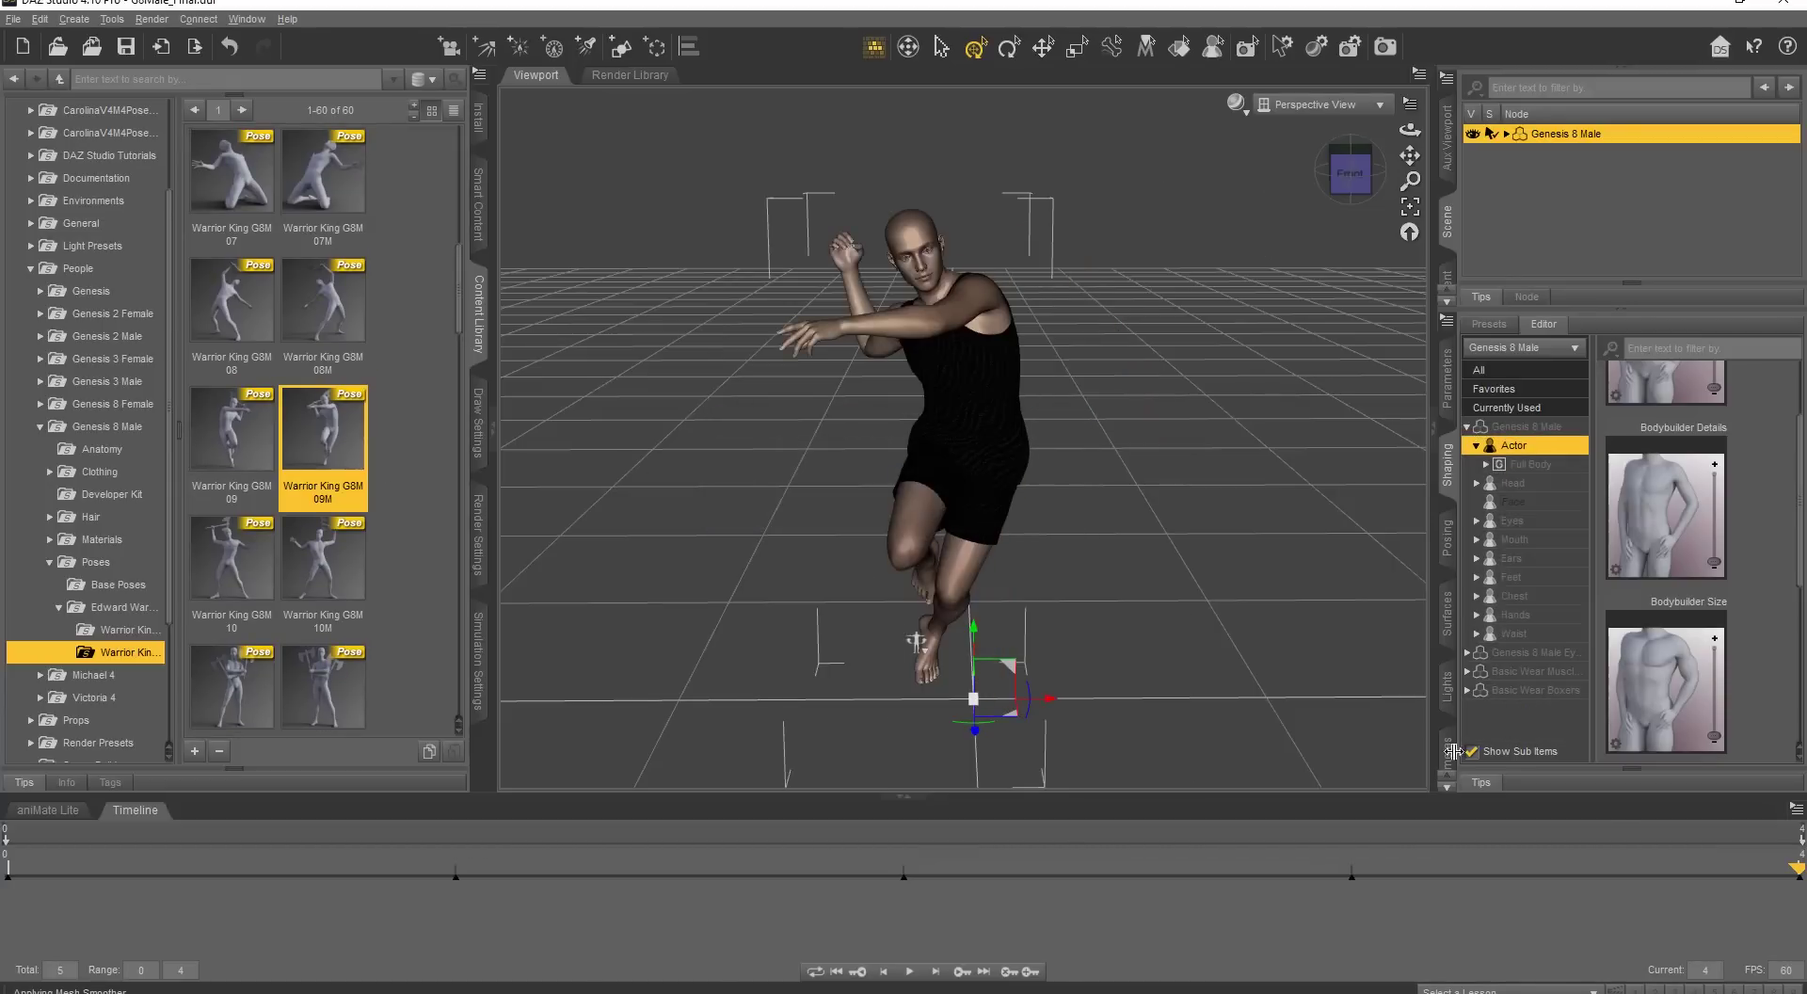
left_click_drag(1779, 874, 27, 880)
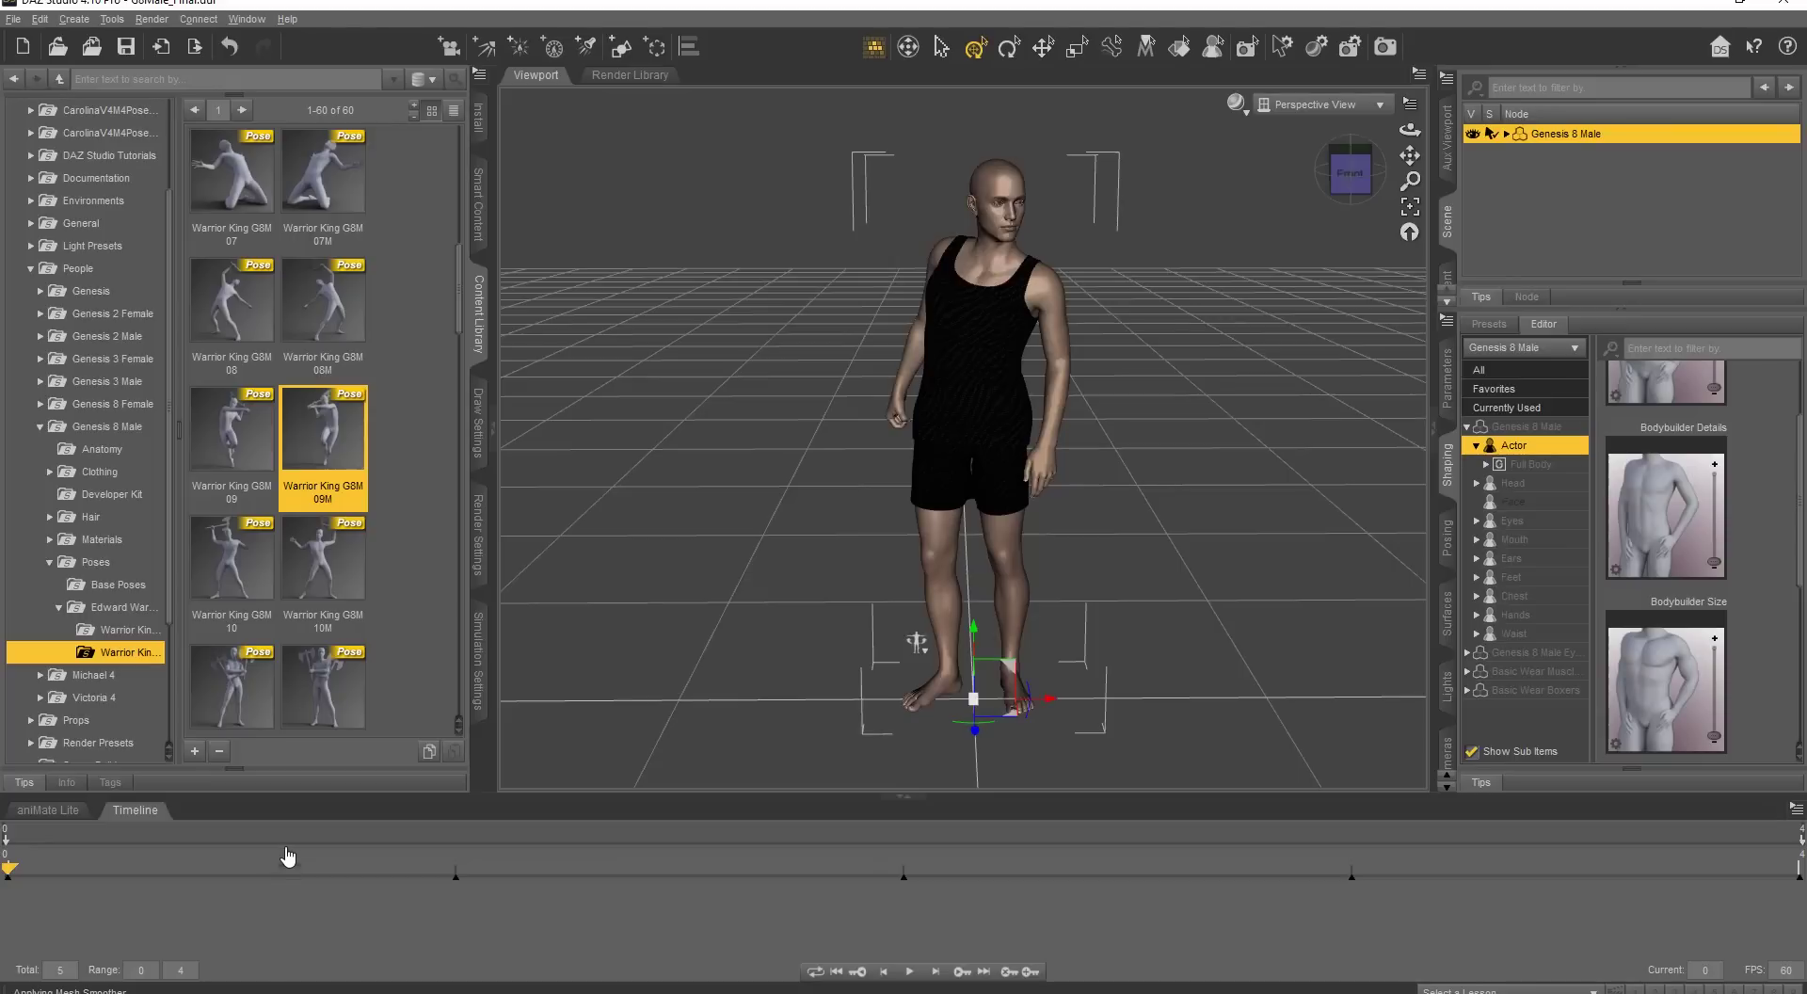
Export the figure as 5Pose.fbx in Daz Poses, accept the FBX options, then switch to 3DXchange
left_click(13, 19)
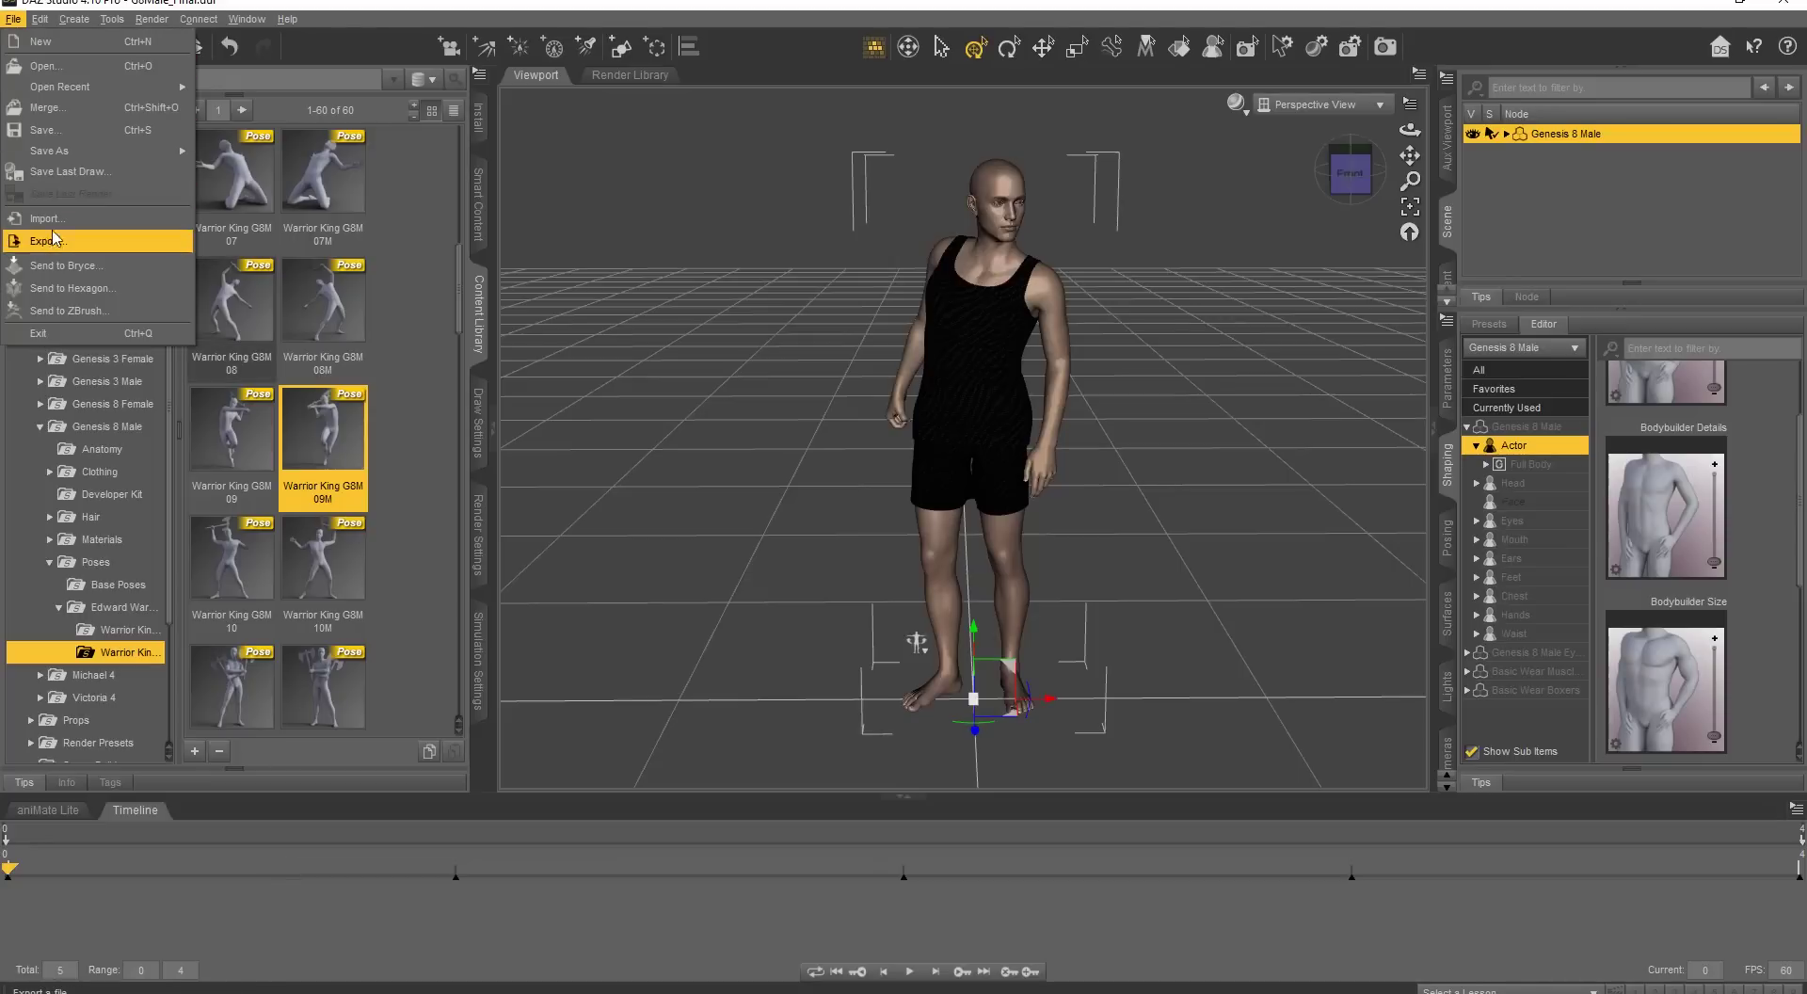
left_click(57, 243)
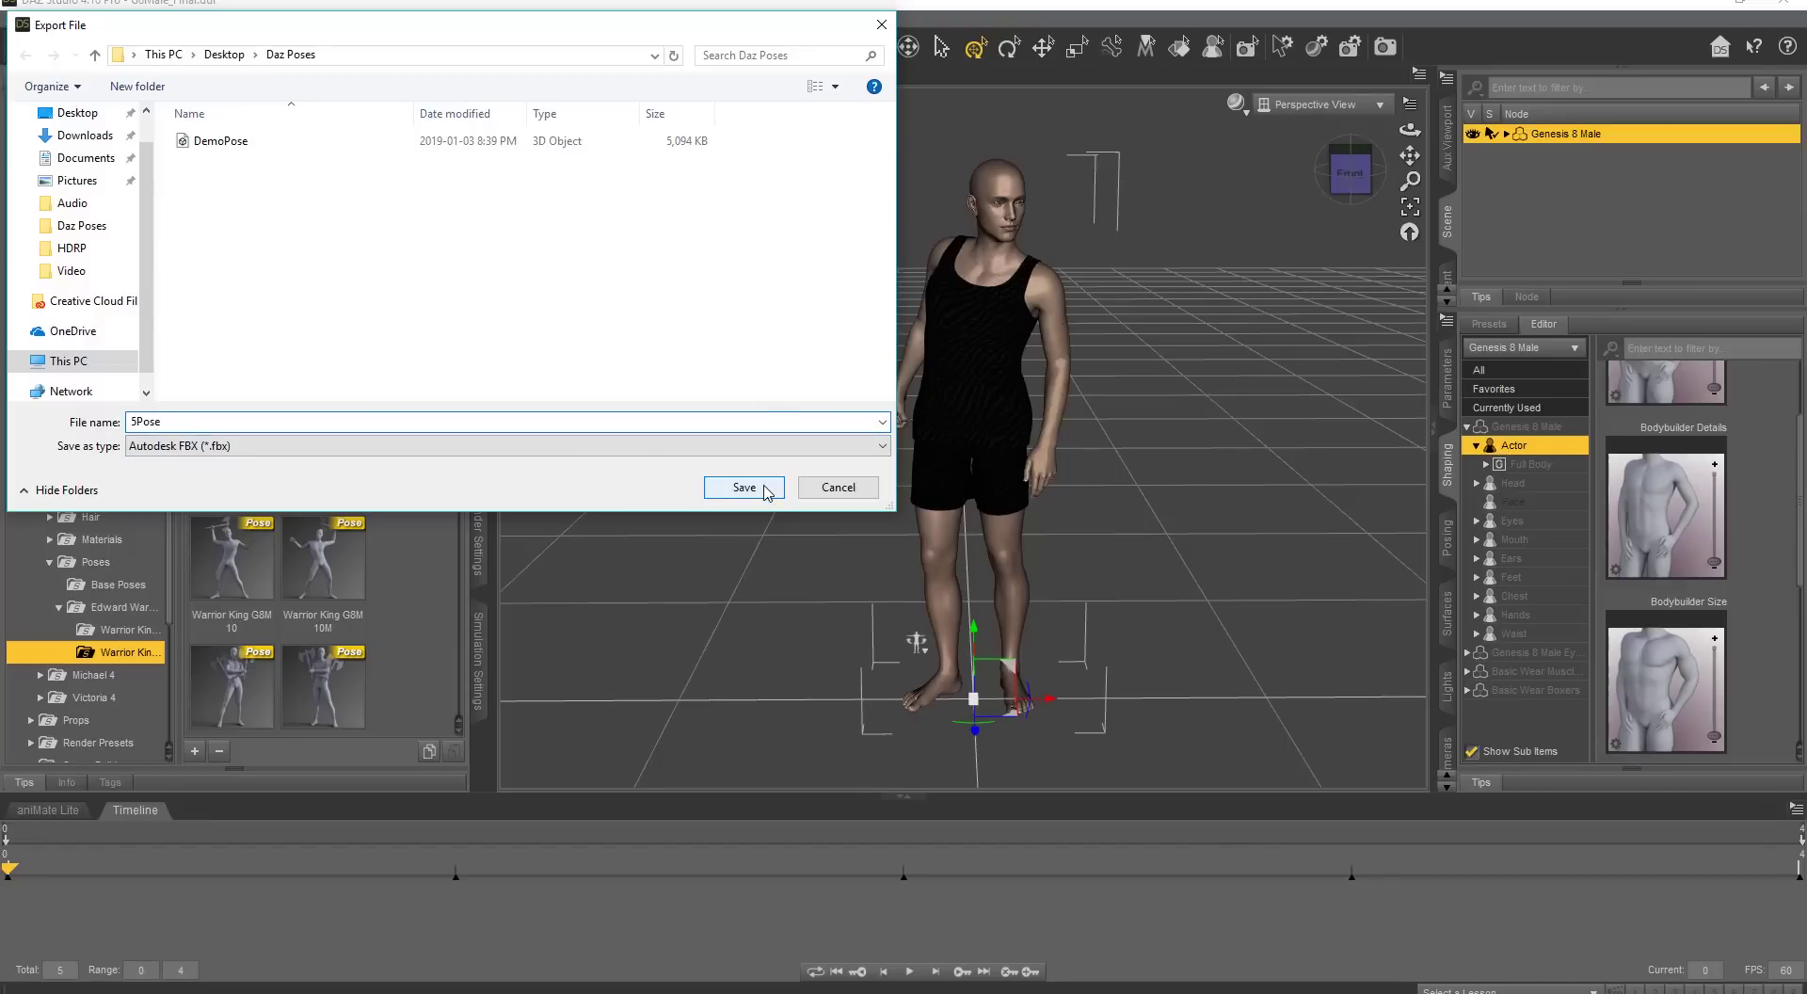
left_click(743, 488)
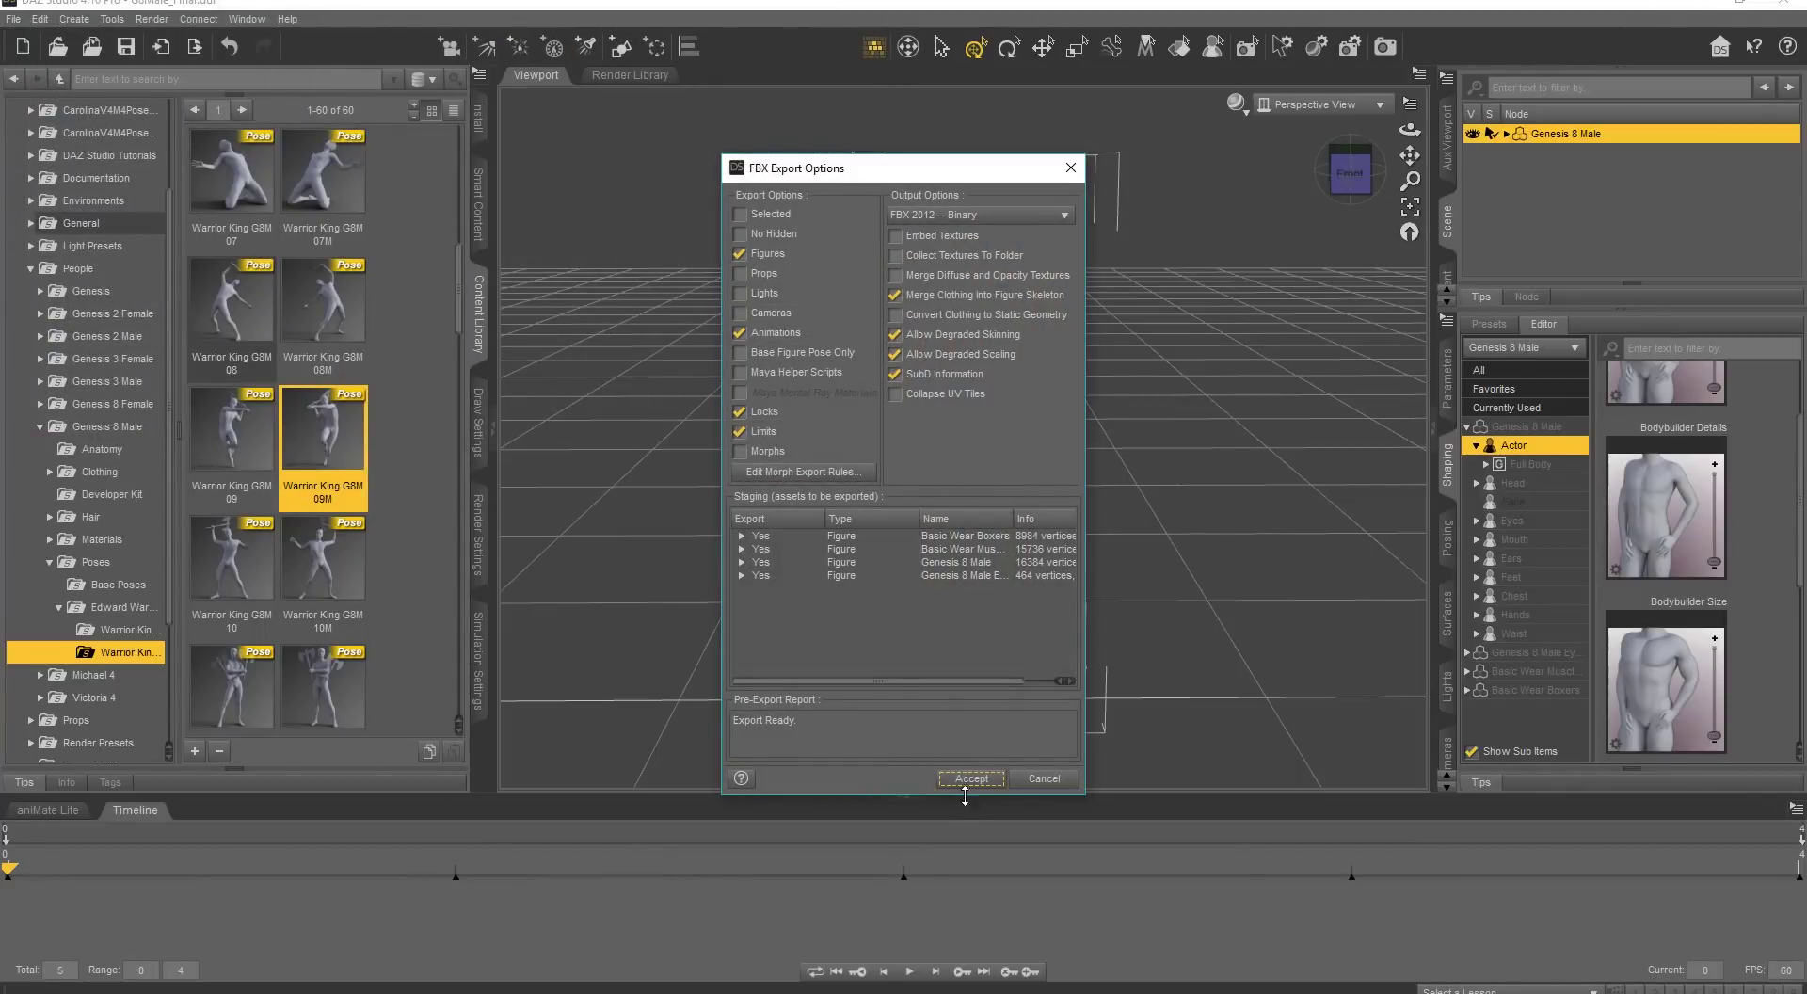
left_click(973, 781)
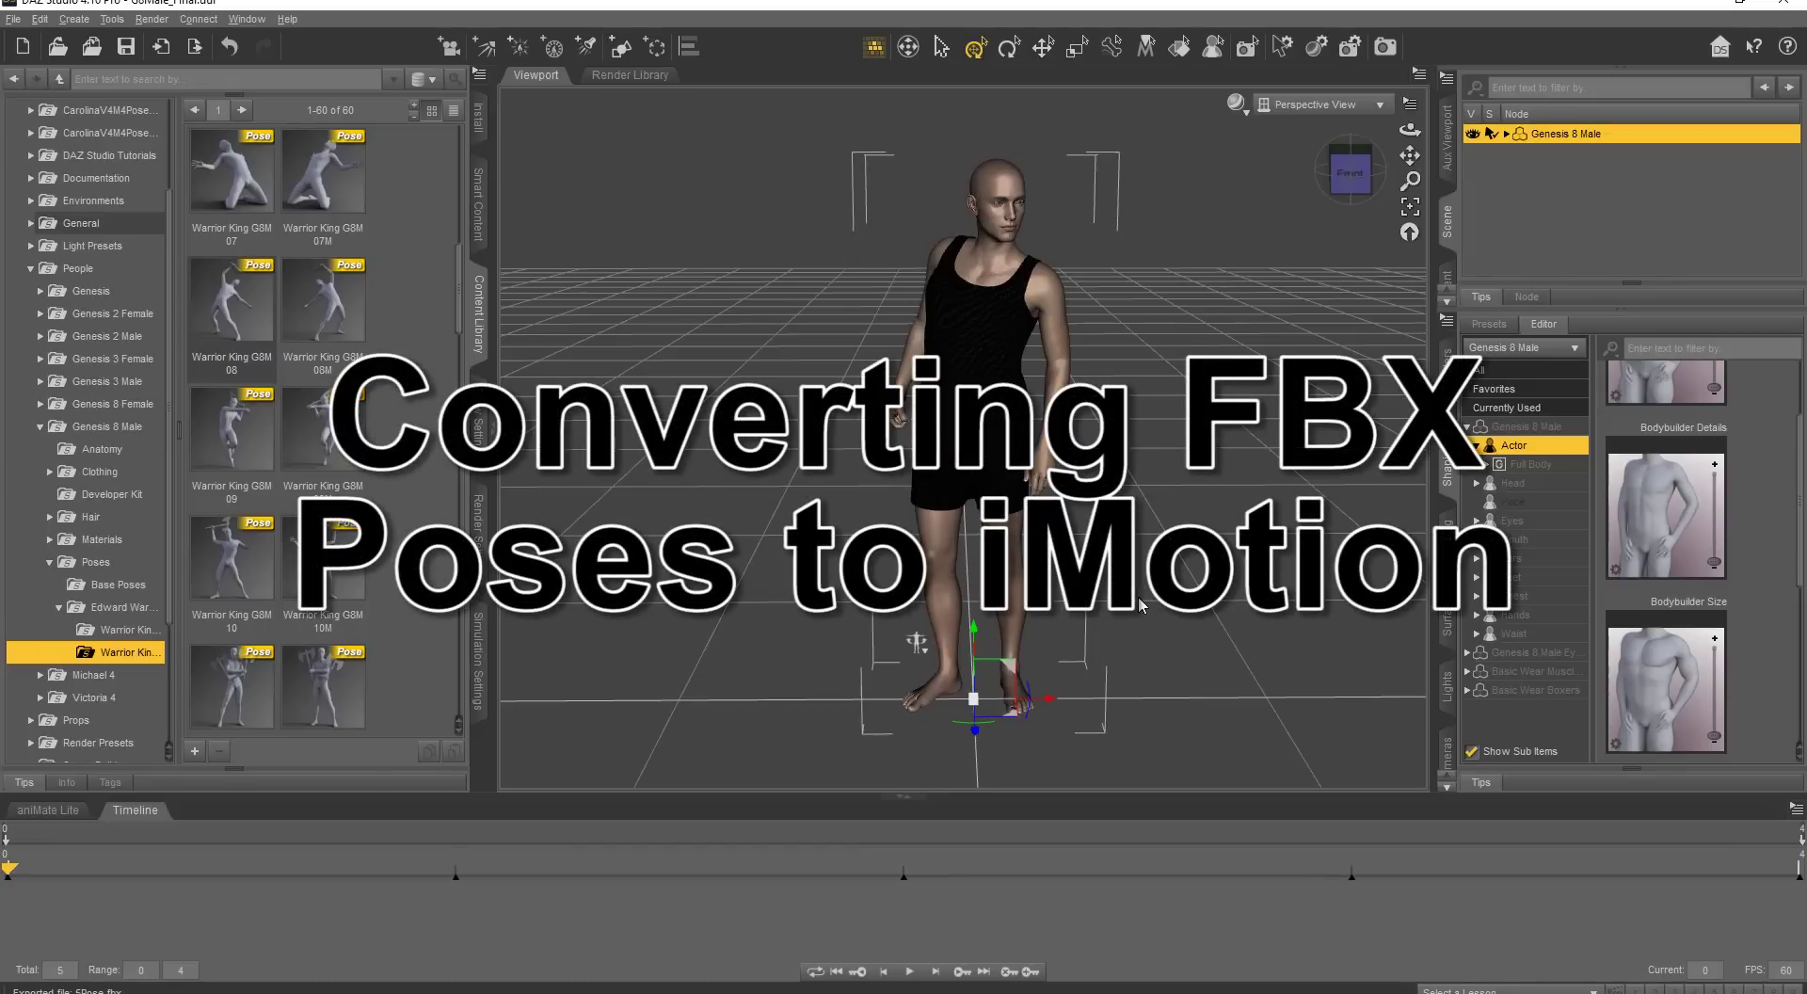
key("alt+Tab")
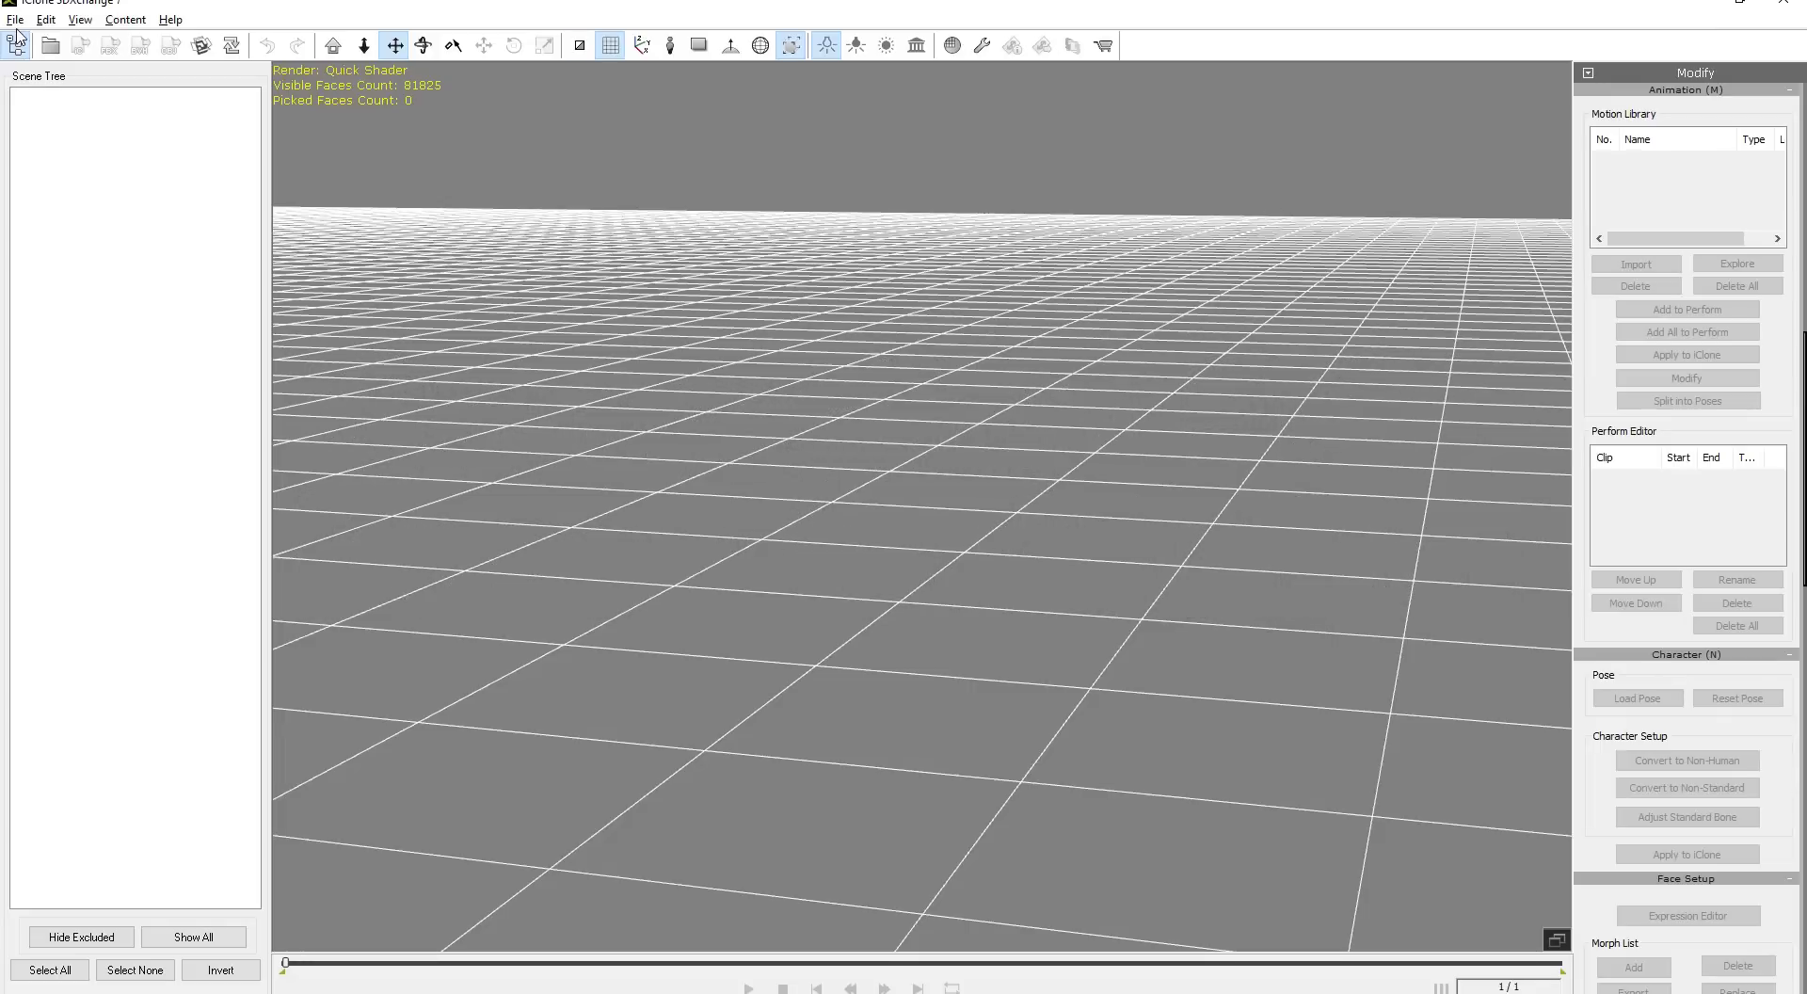
Open DemoPose.fbx, accepting non-standard conversion, facial clips and optimized materials
left_click(16, 20)
left_click(38, 58)
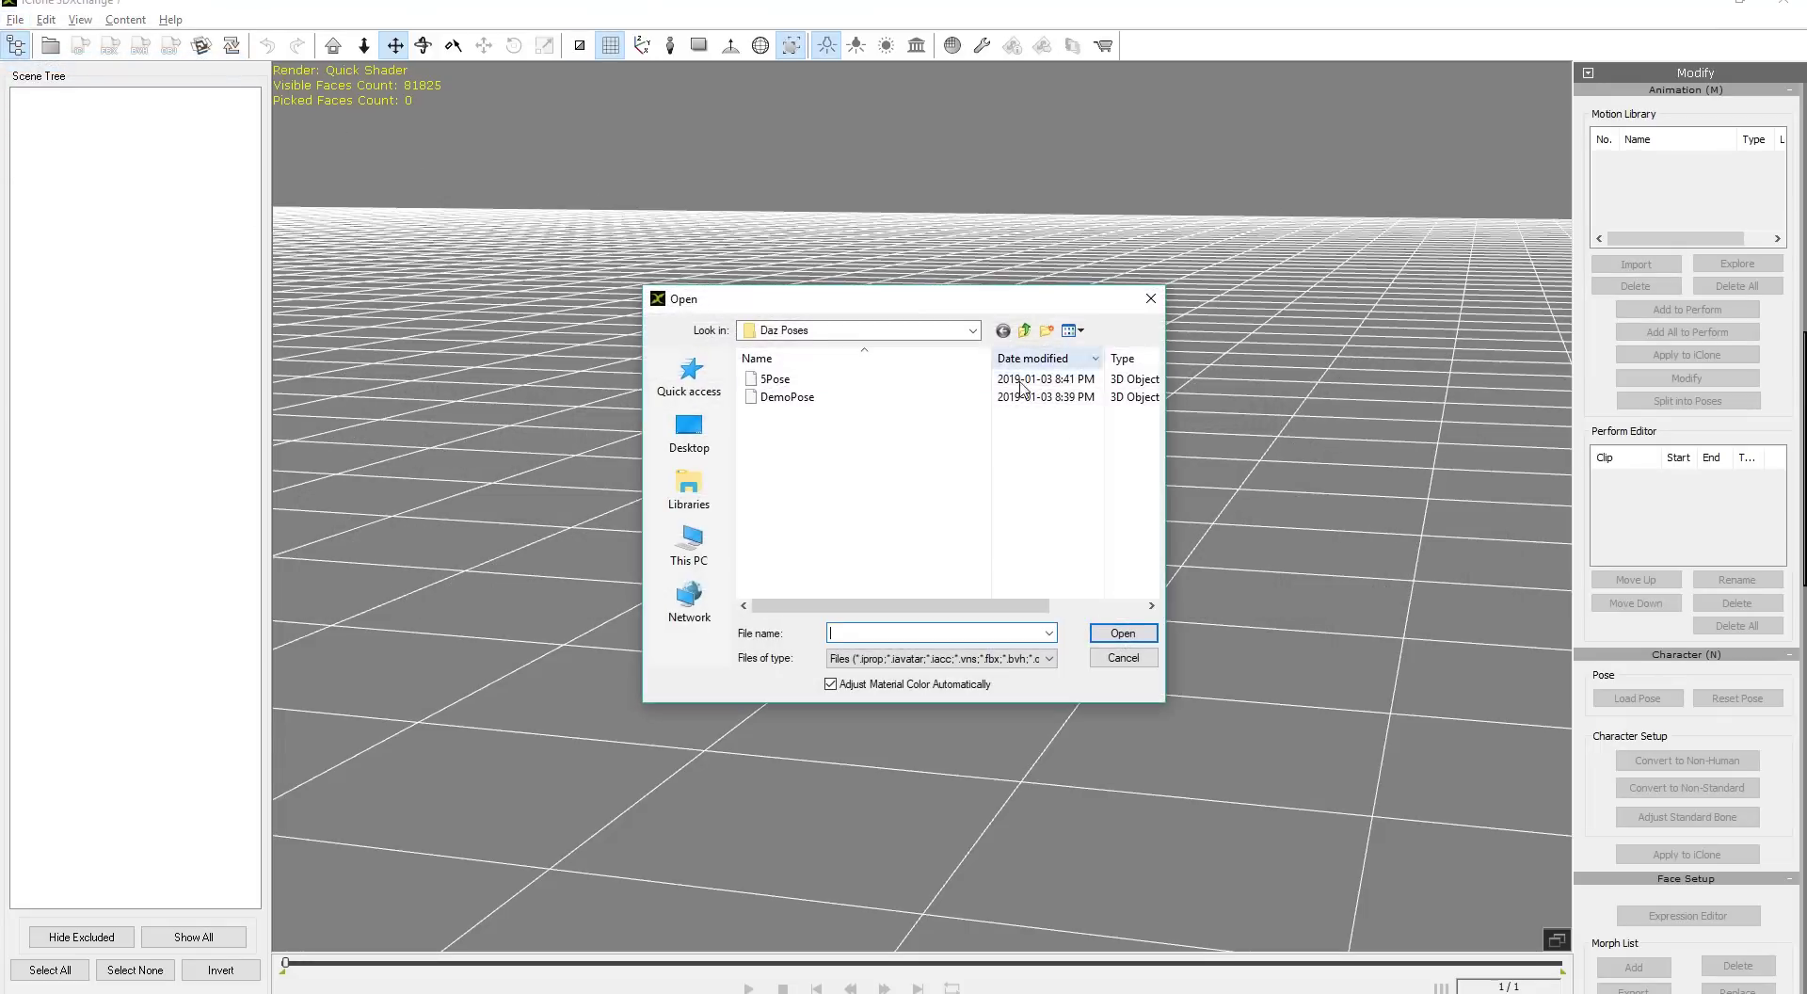
left_click(787, 397)
double_click(787, 397)
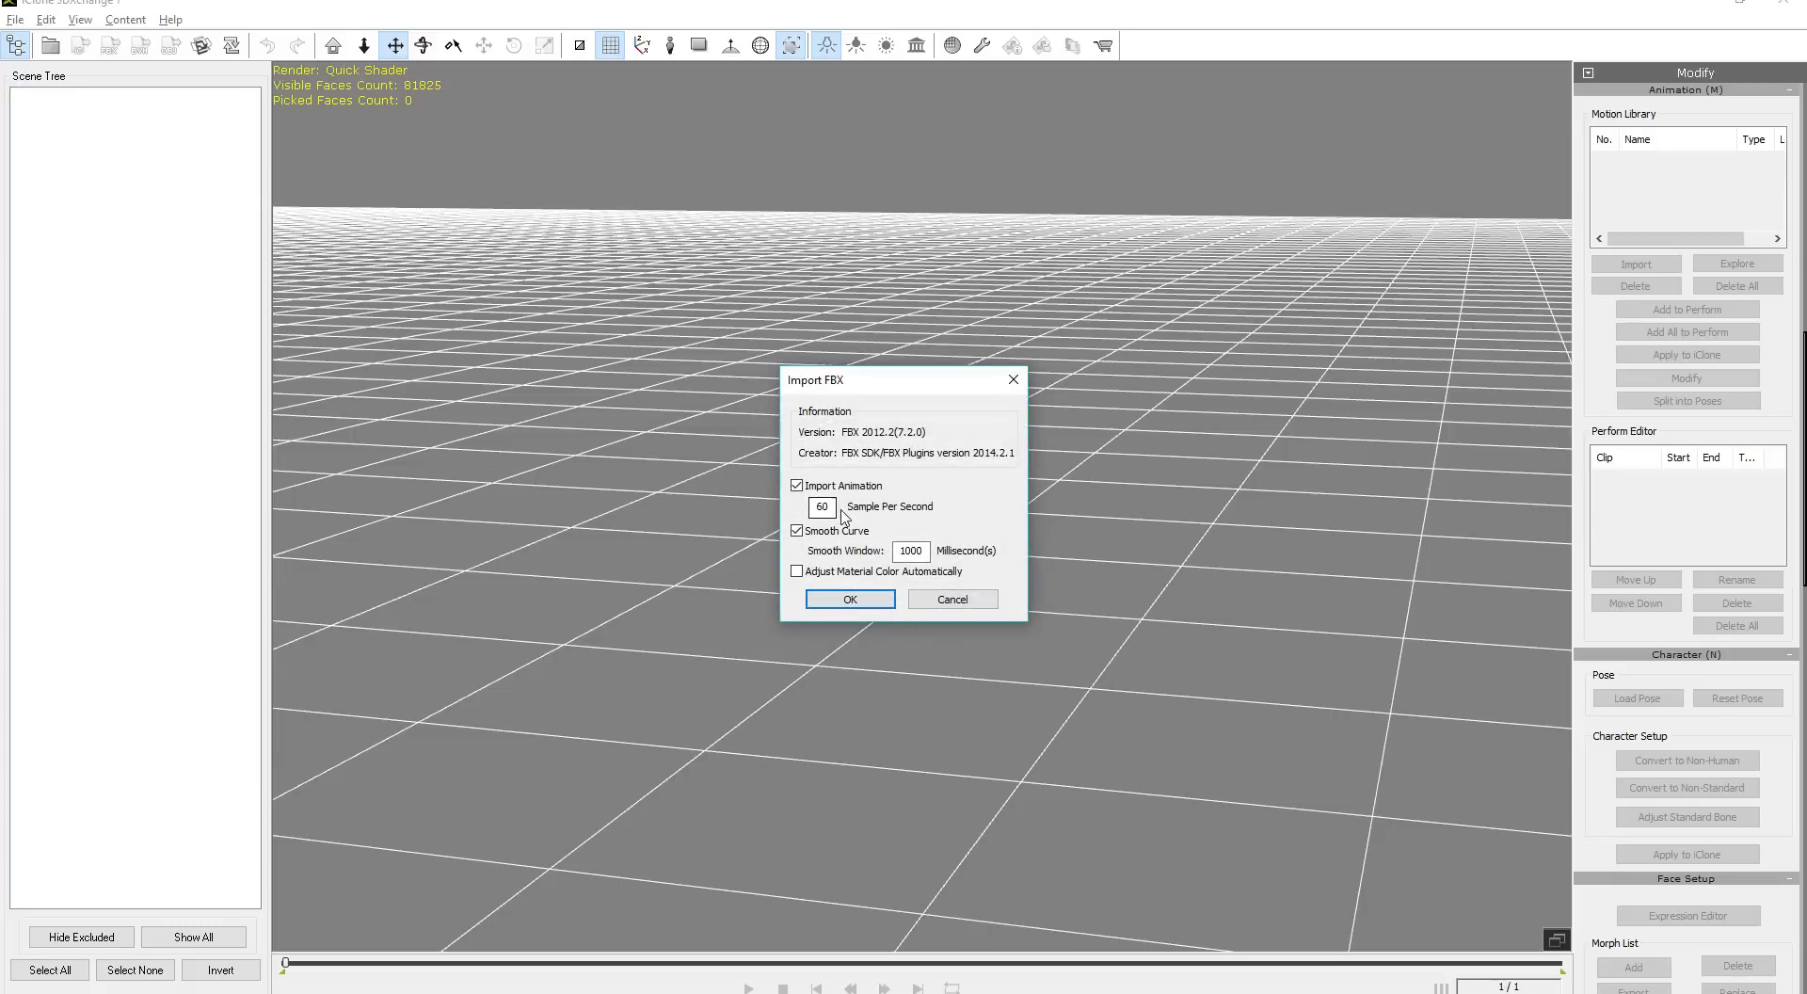
left_click(851, 600)
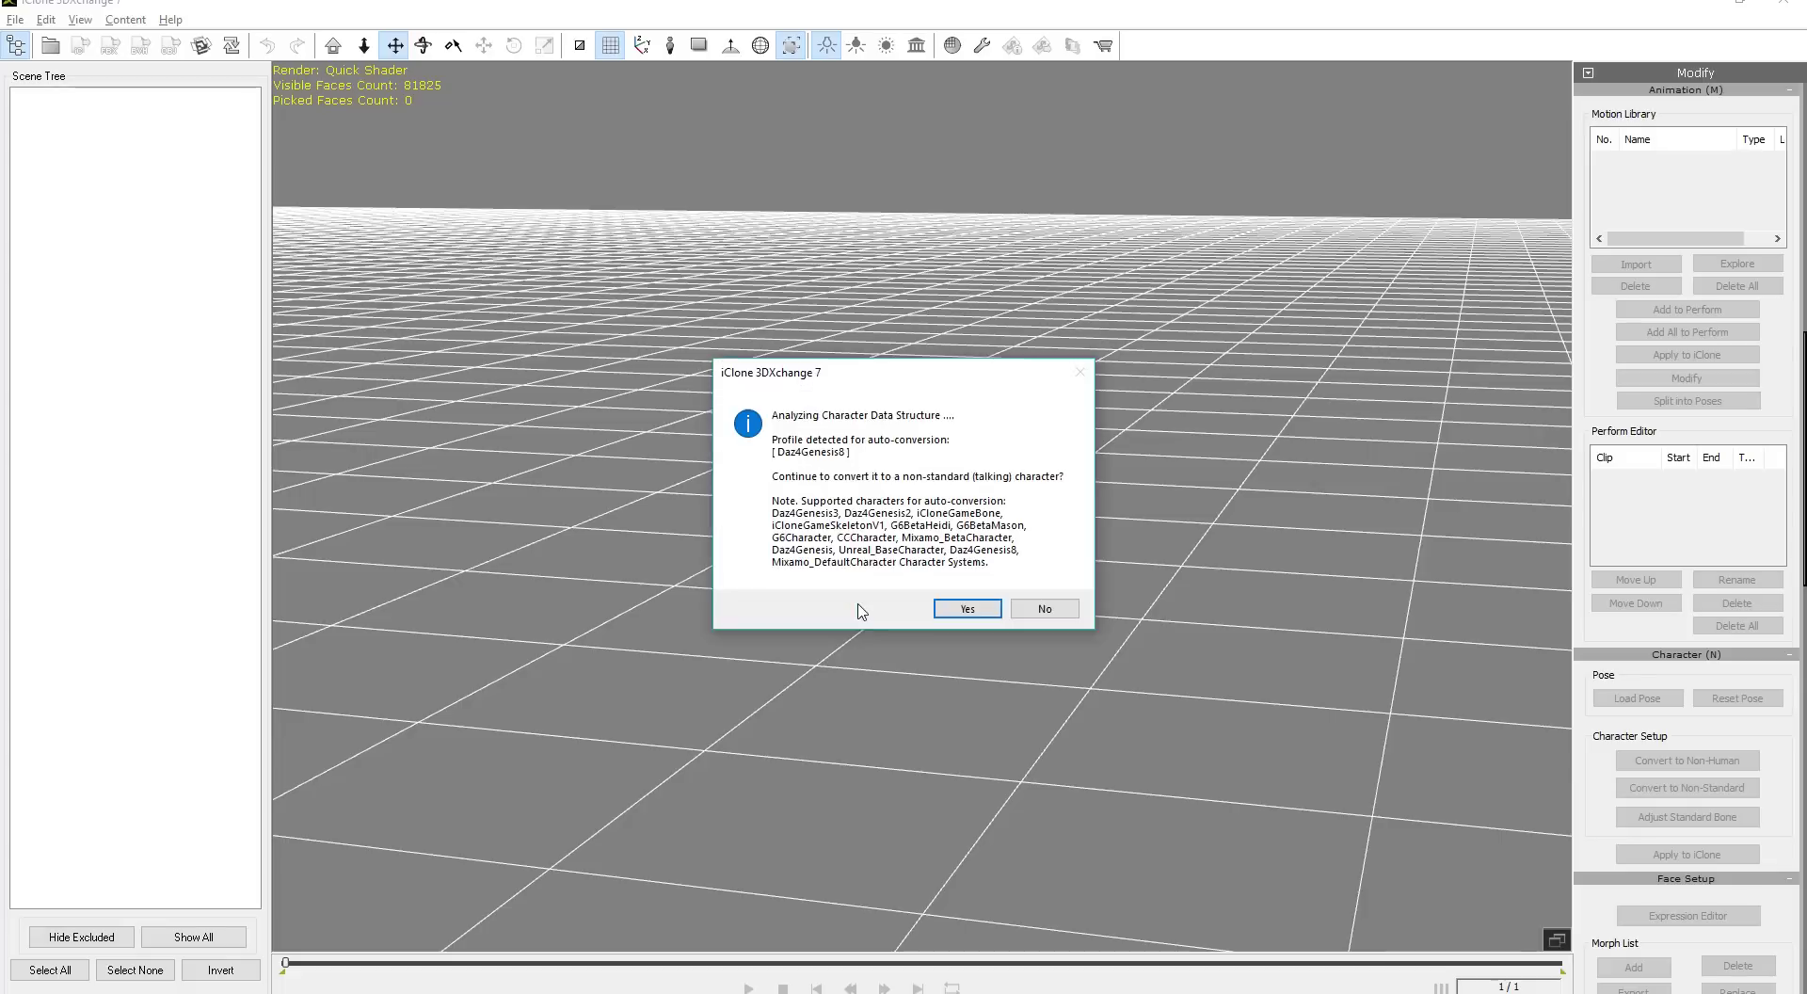
left_click(967, 609)
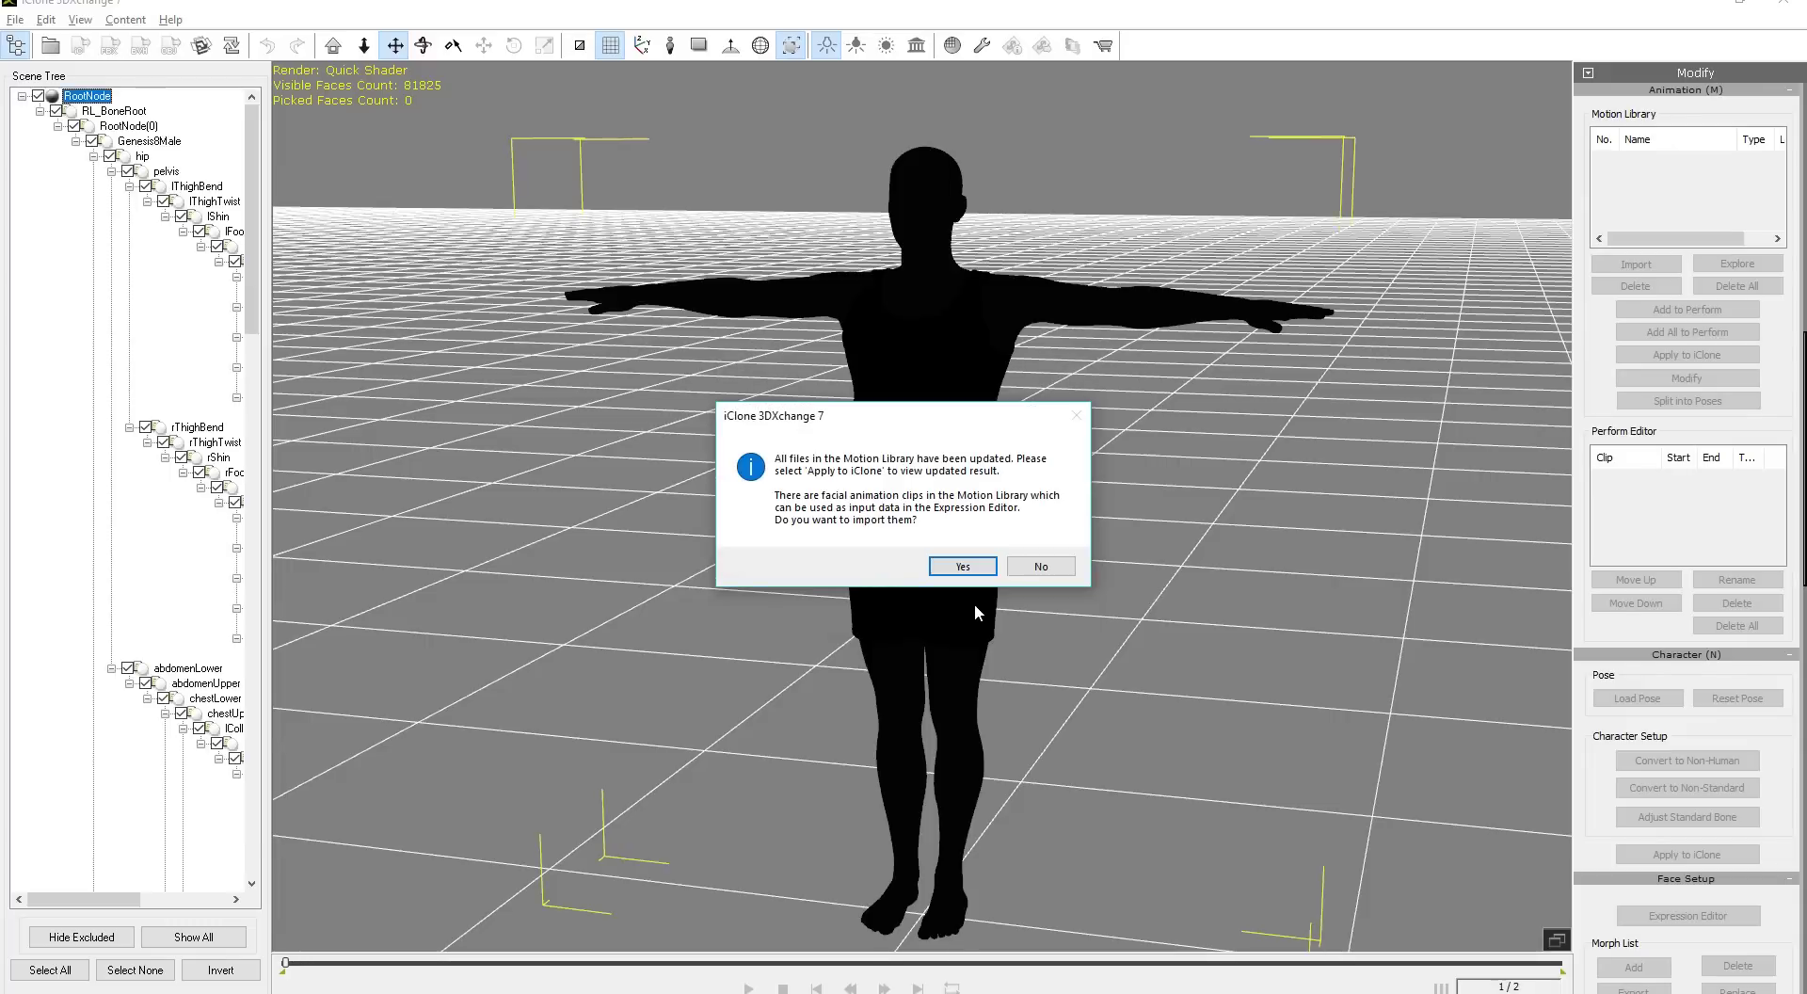
left_click(969, 566)
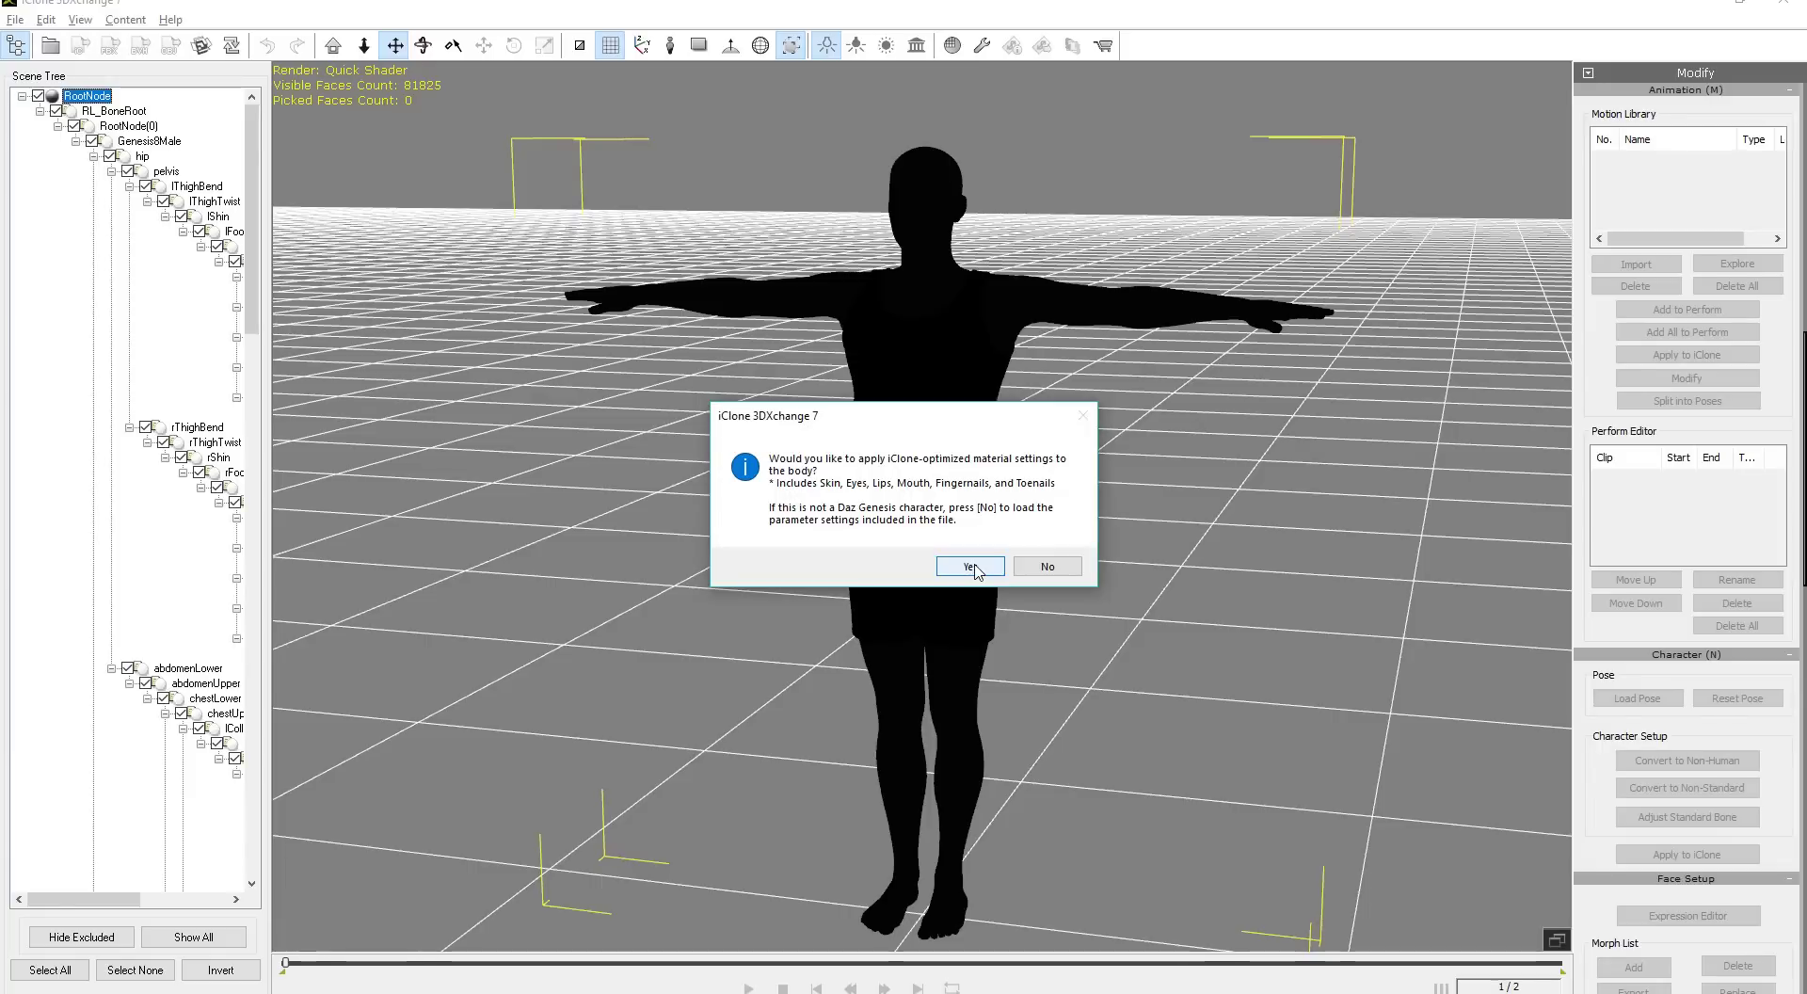
left_click(974, 564)
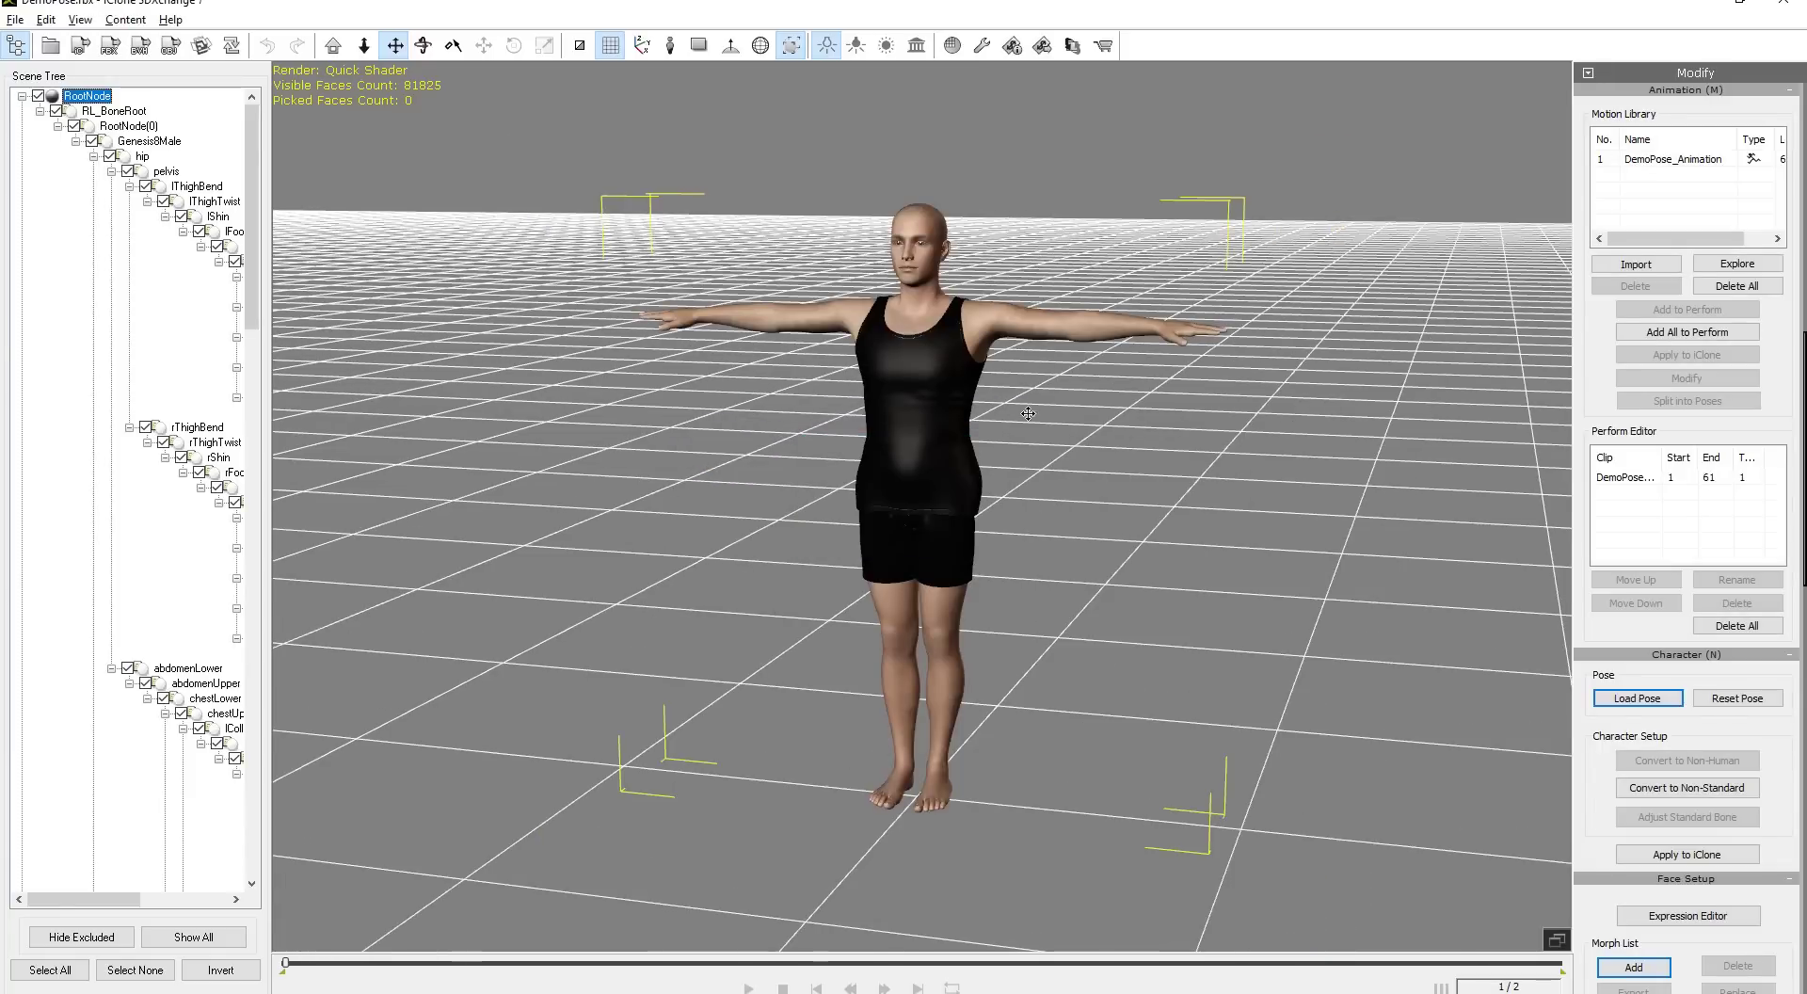
Apply DemoPose_Animation to the character and orbit to view it from behind
right_click_drag(1027, 414, 1054, 569)
scroll(1125, 530, "up", 5)
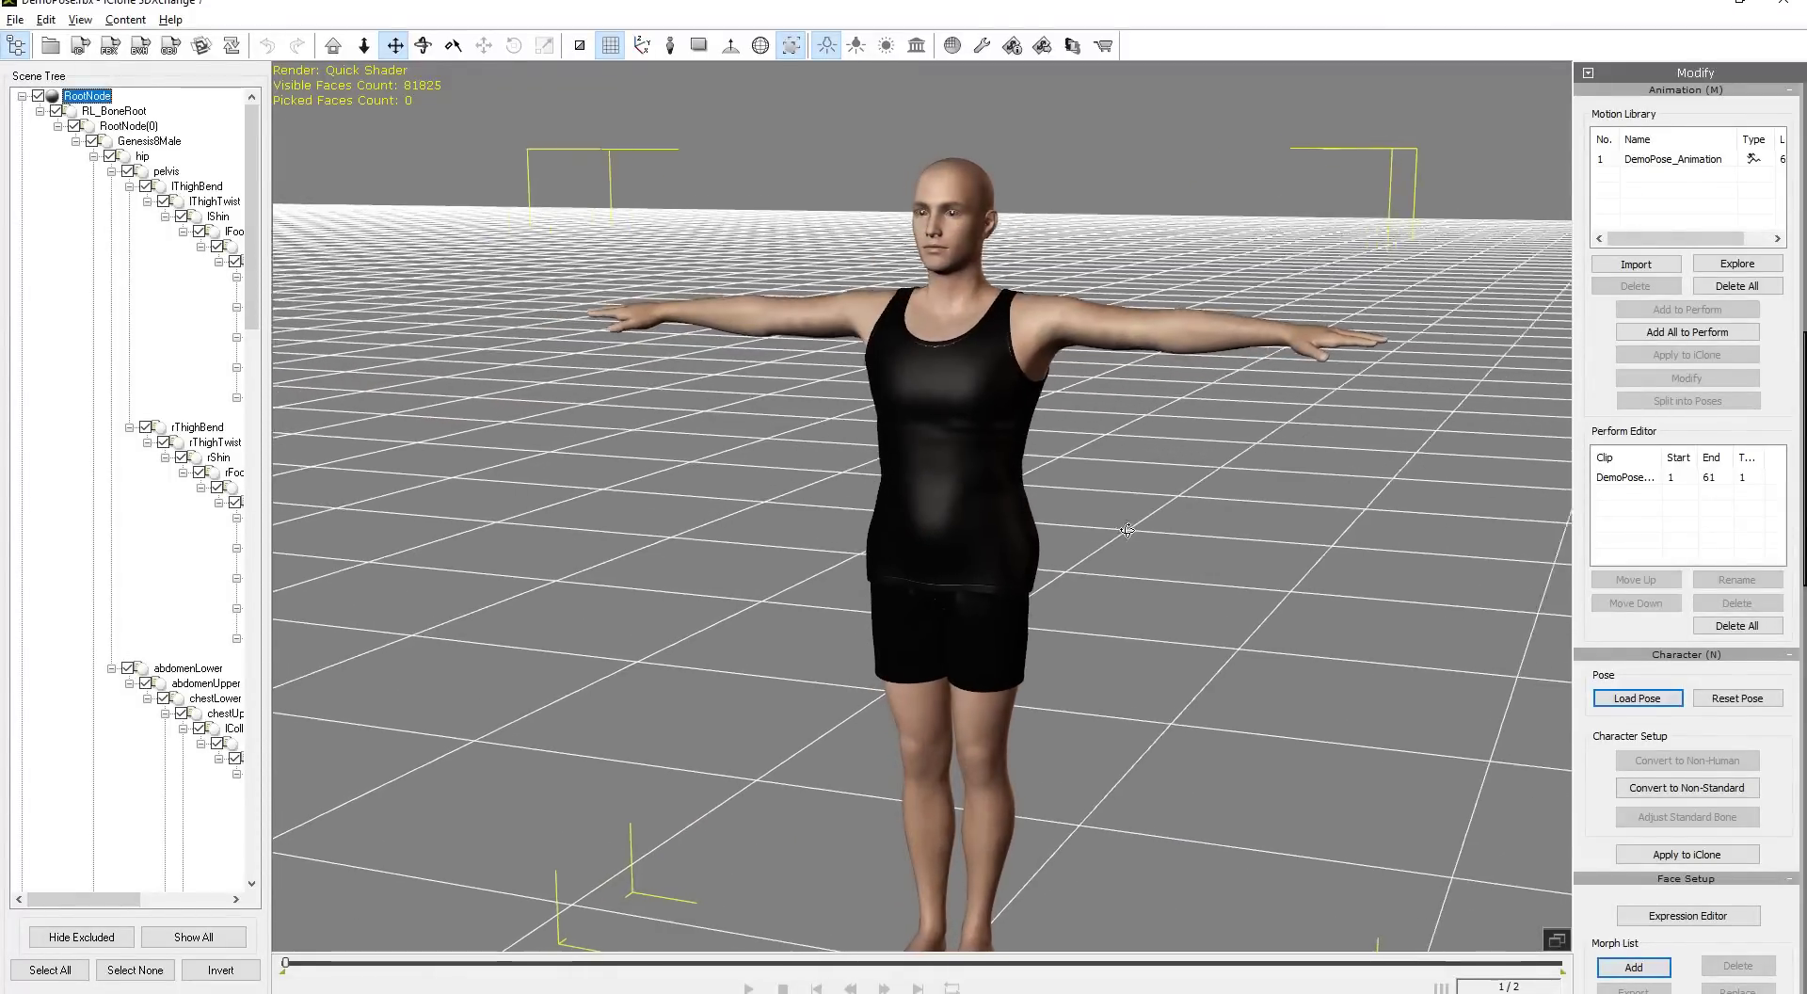
double_click(1685, 164)
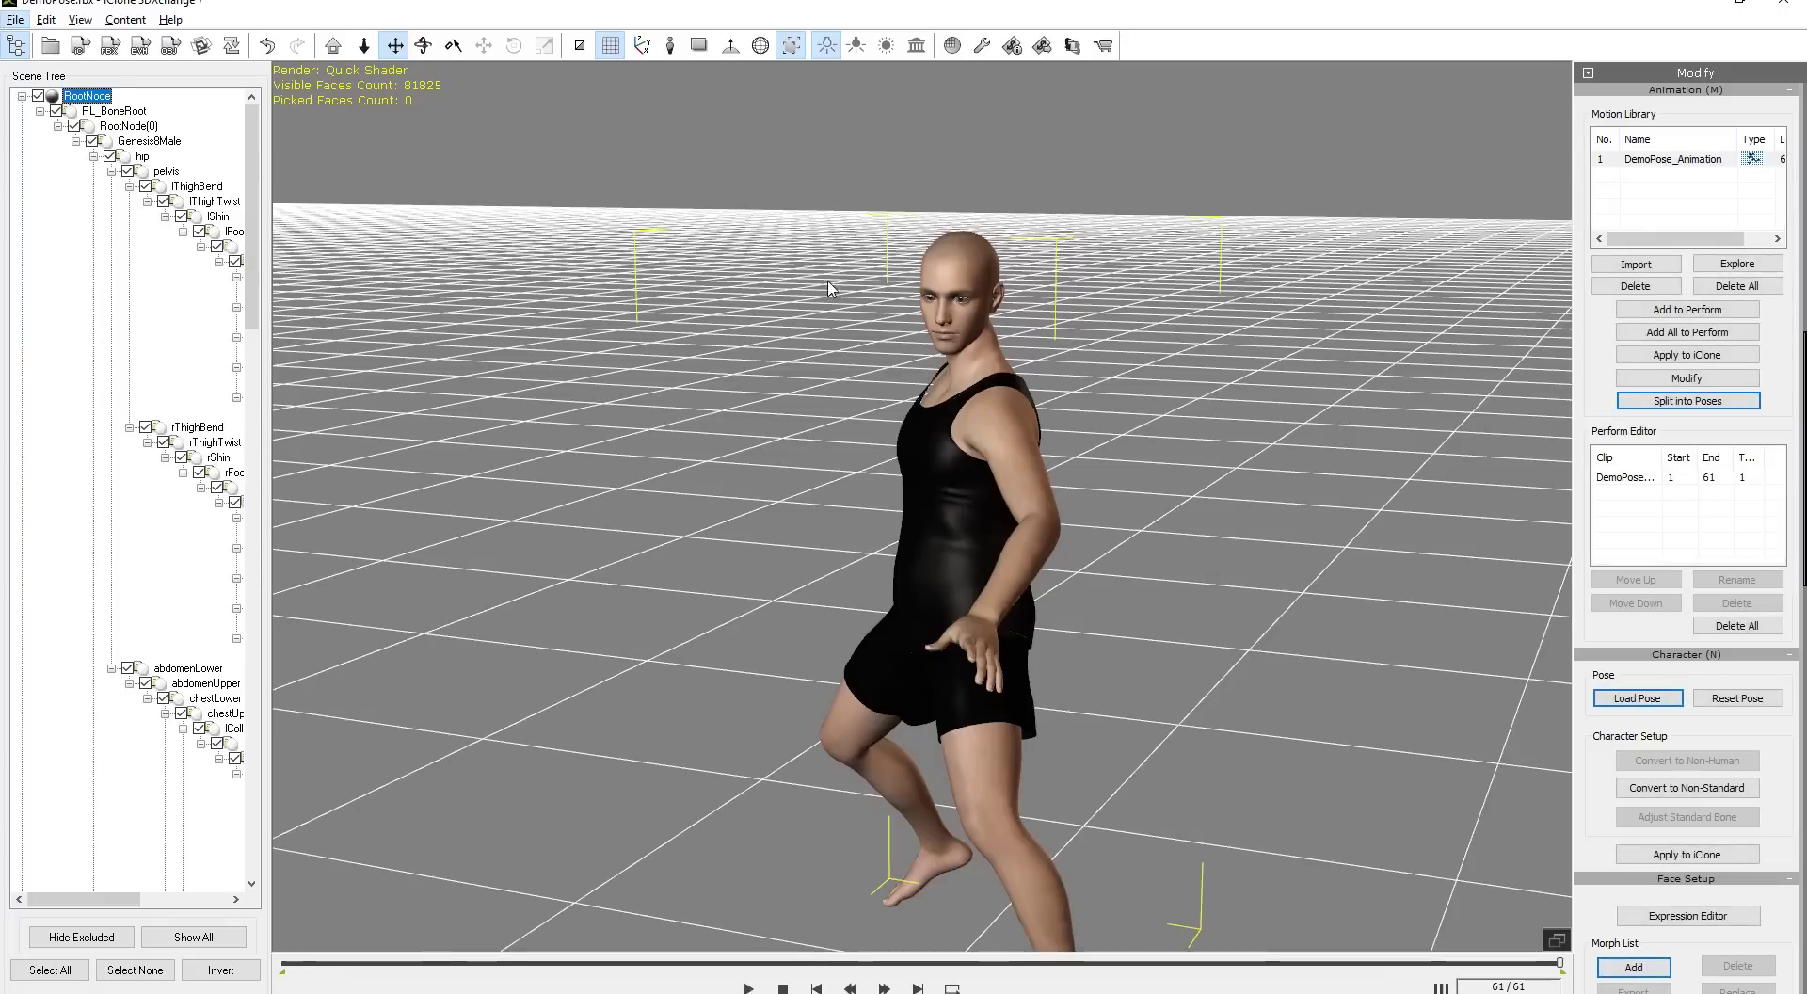
scroll(1004, 572, "up", 3)
right_click_drag(1004, 572, 1441, 581)
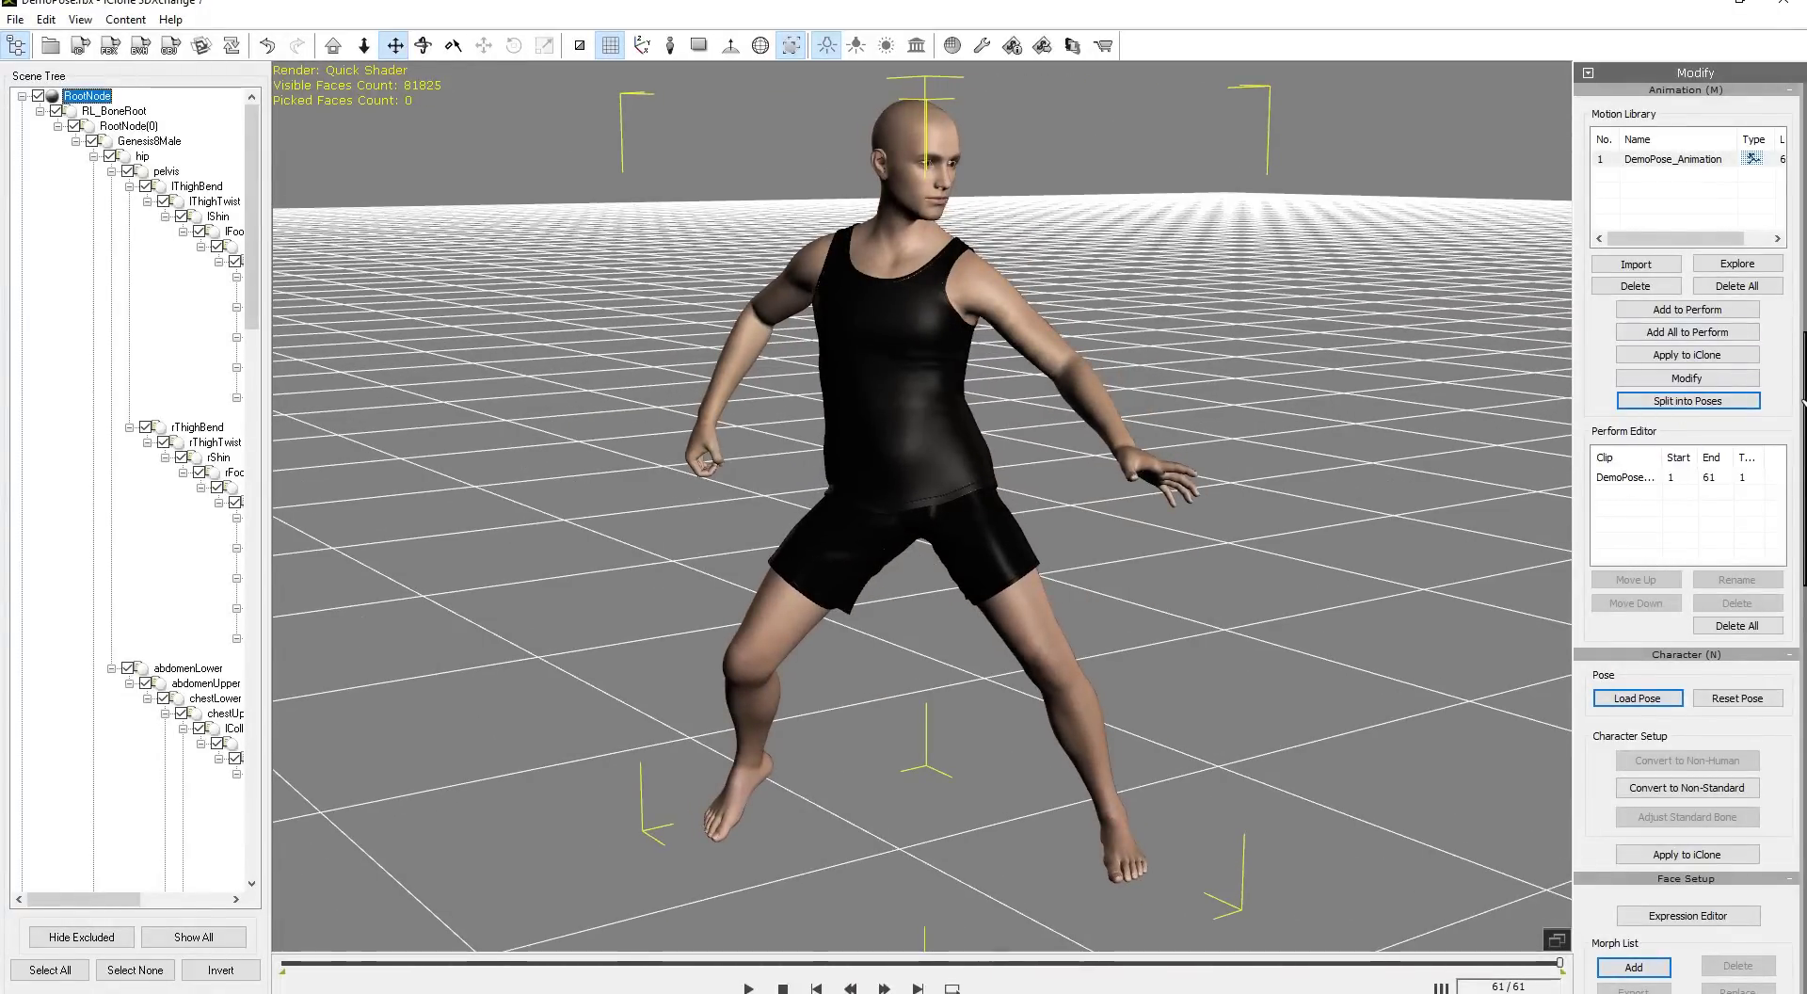
Show the Animation section of the Modify panel
left_click_drag(1803, 395, 1804, 140)
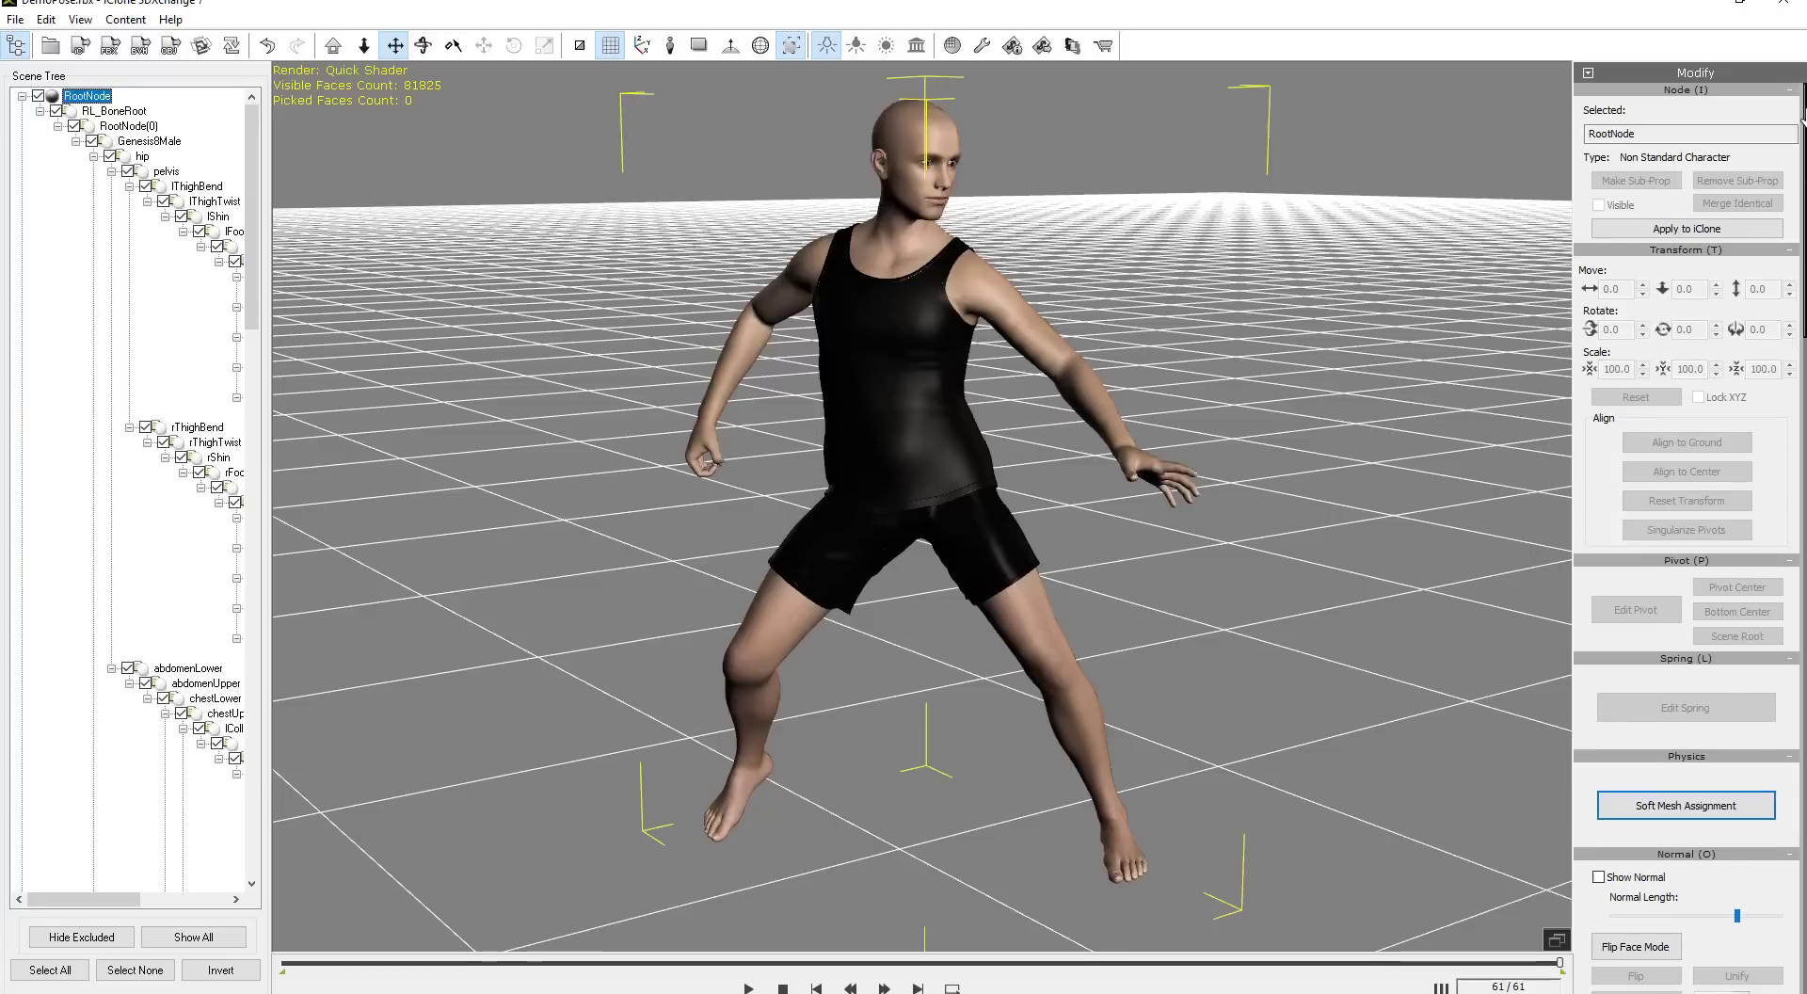
left_click(1588, 75)
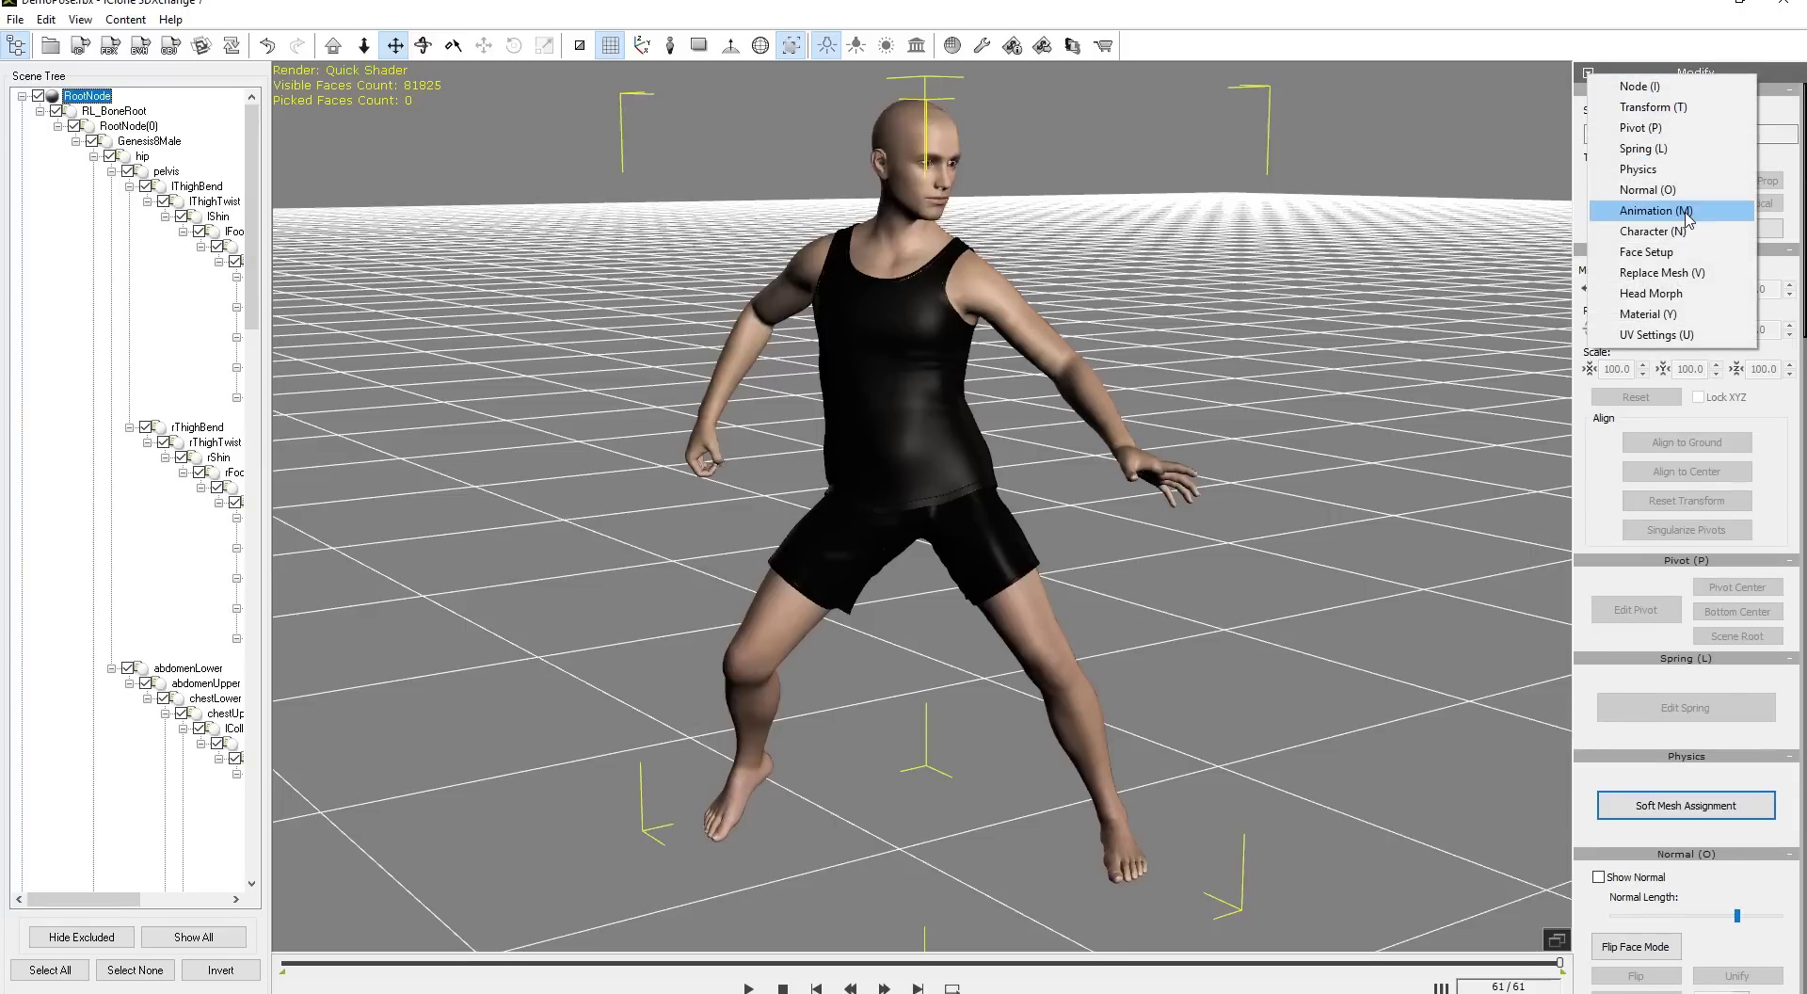
left_click(1647, 211)
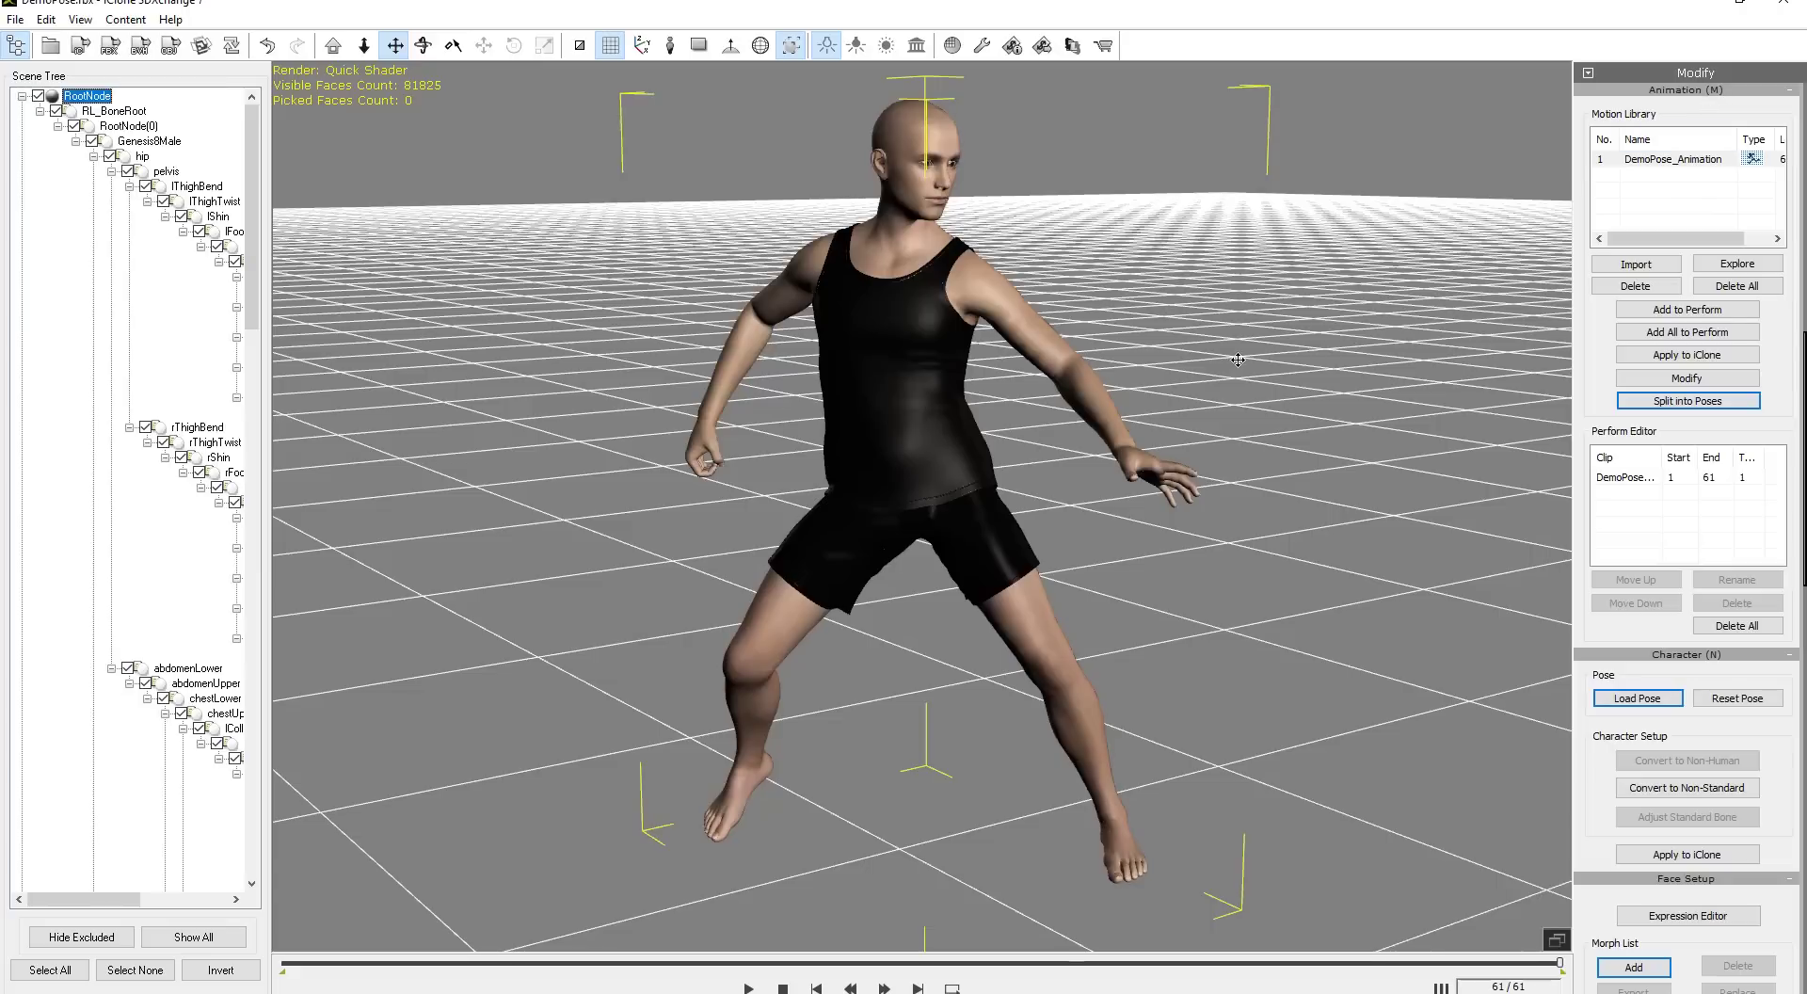
Import the 5Pose FBX motion and preview 5Pose_Animation on the character
left_click(1638, 265)
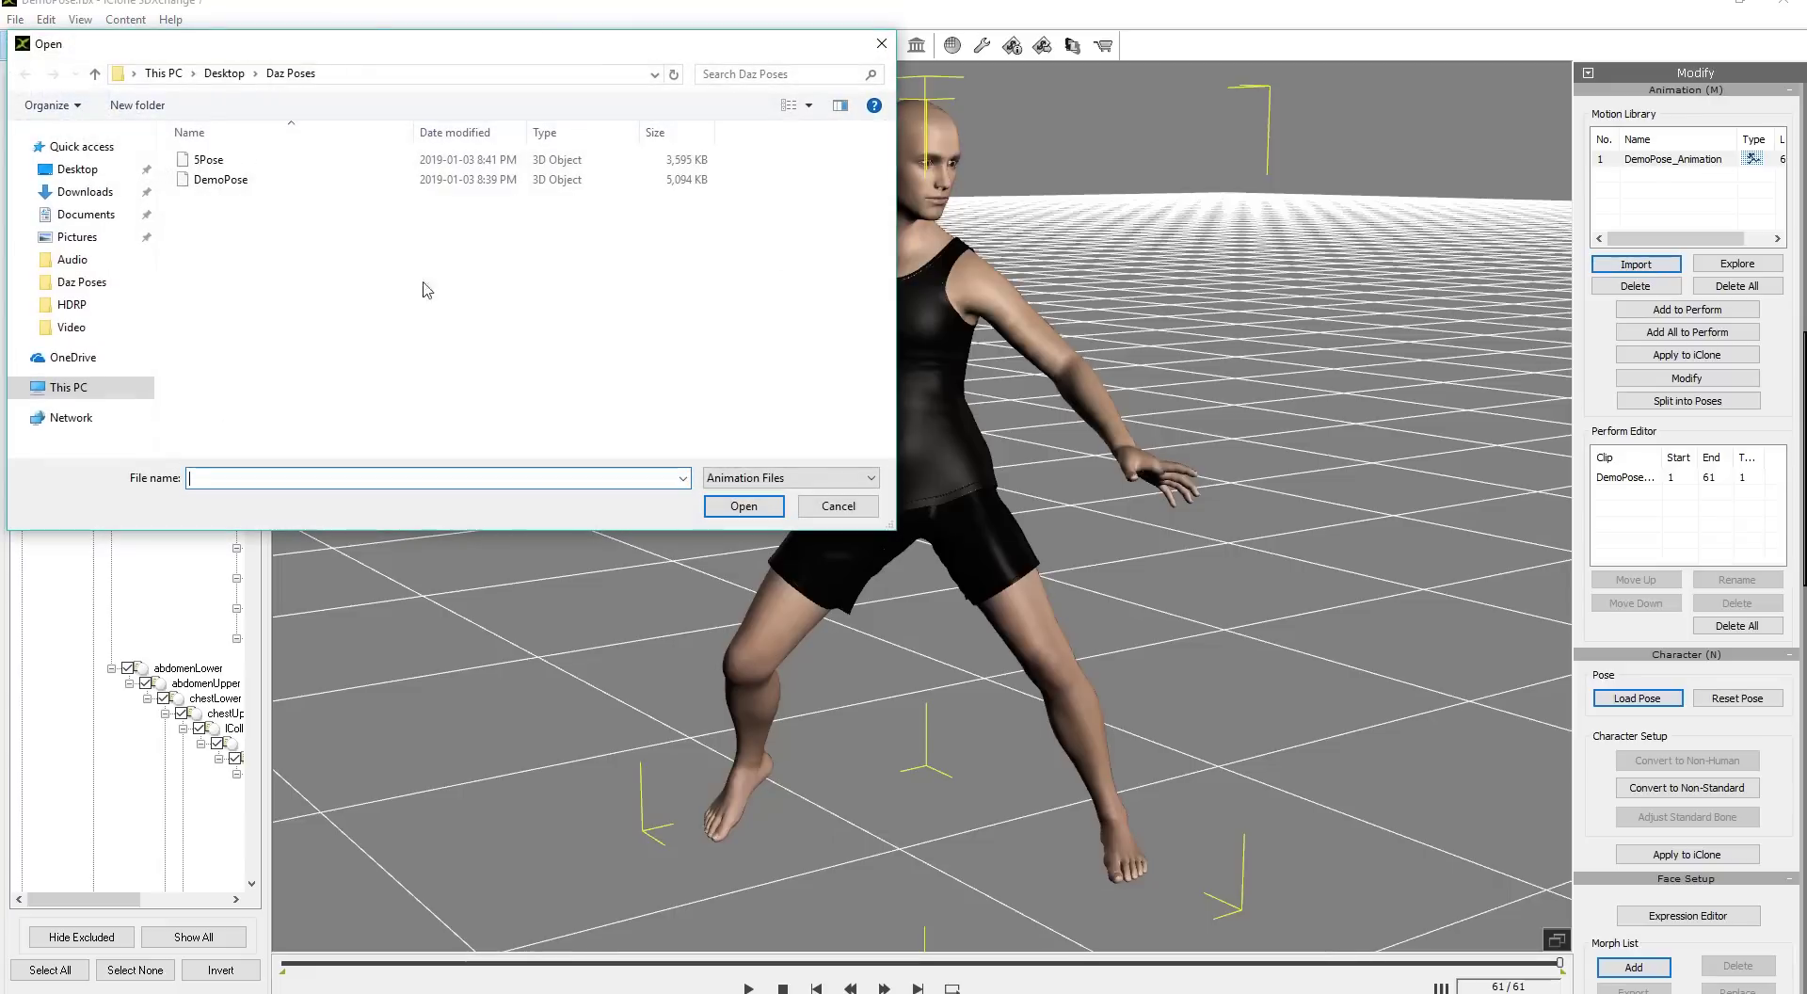
double_click(209, 162)
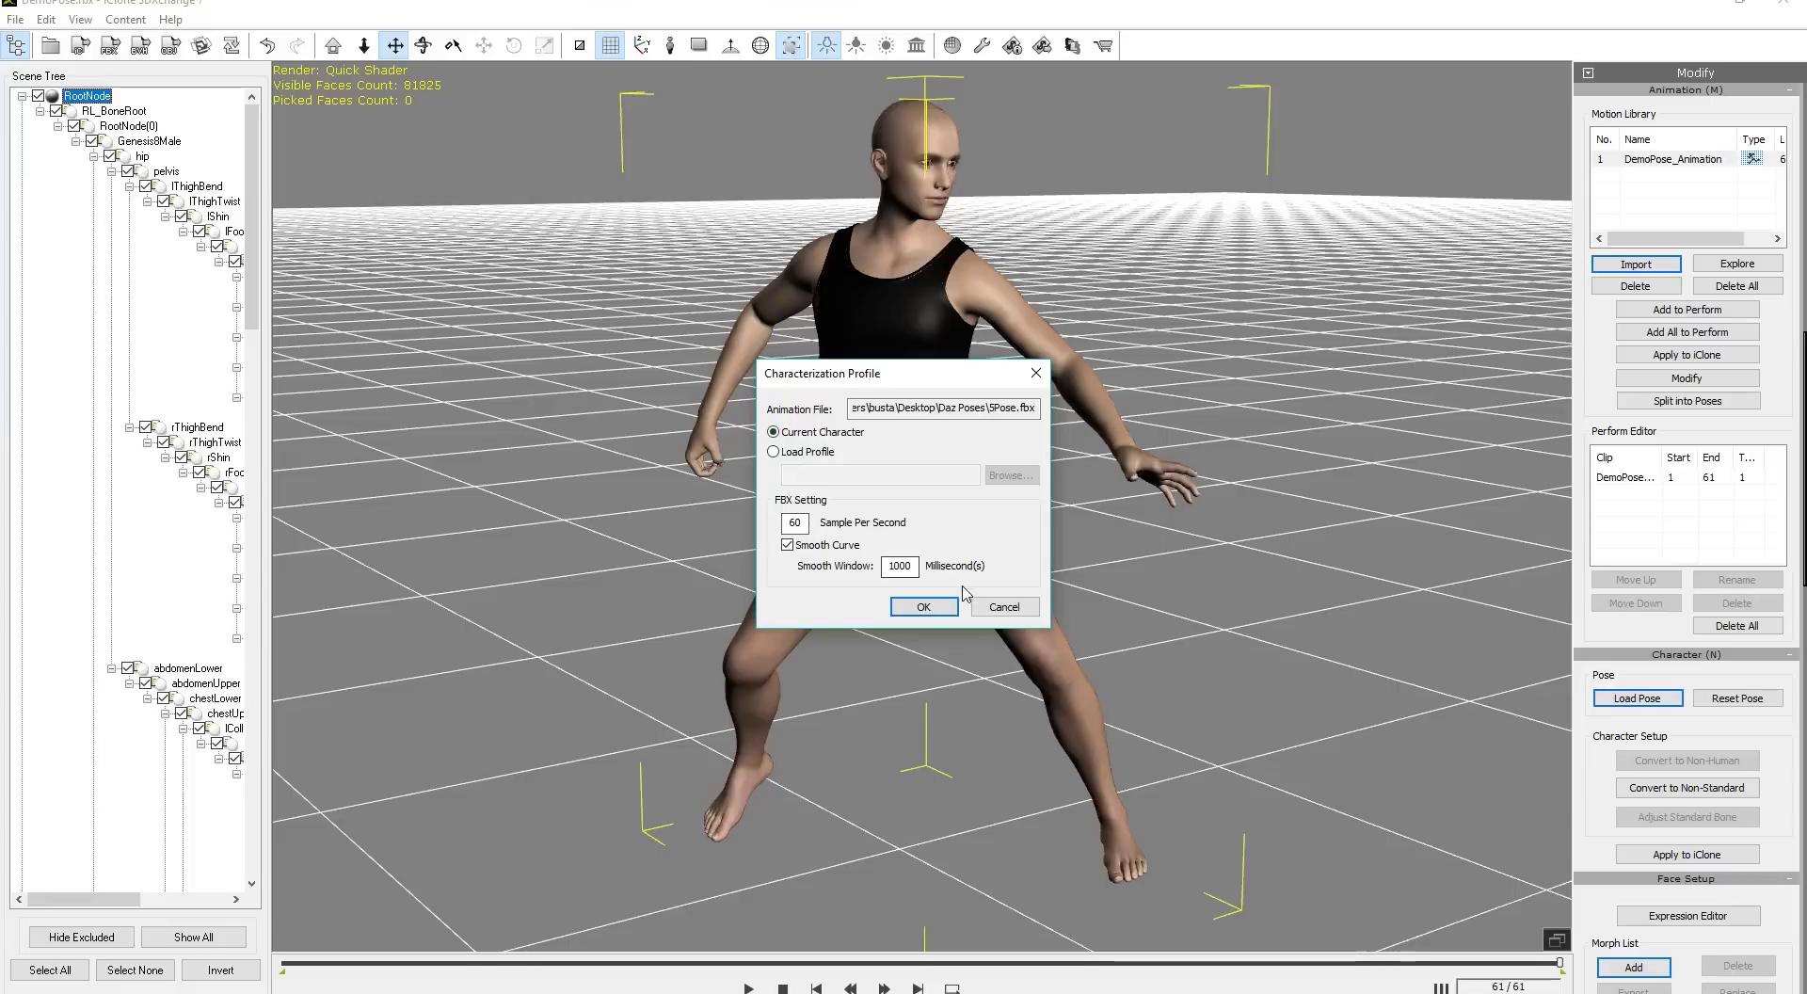
left_click(924, 607)
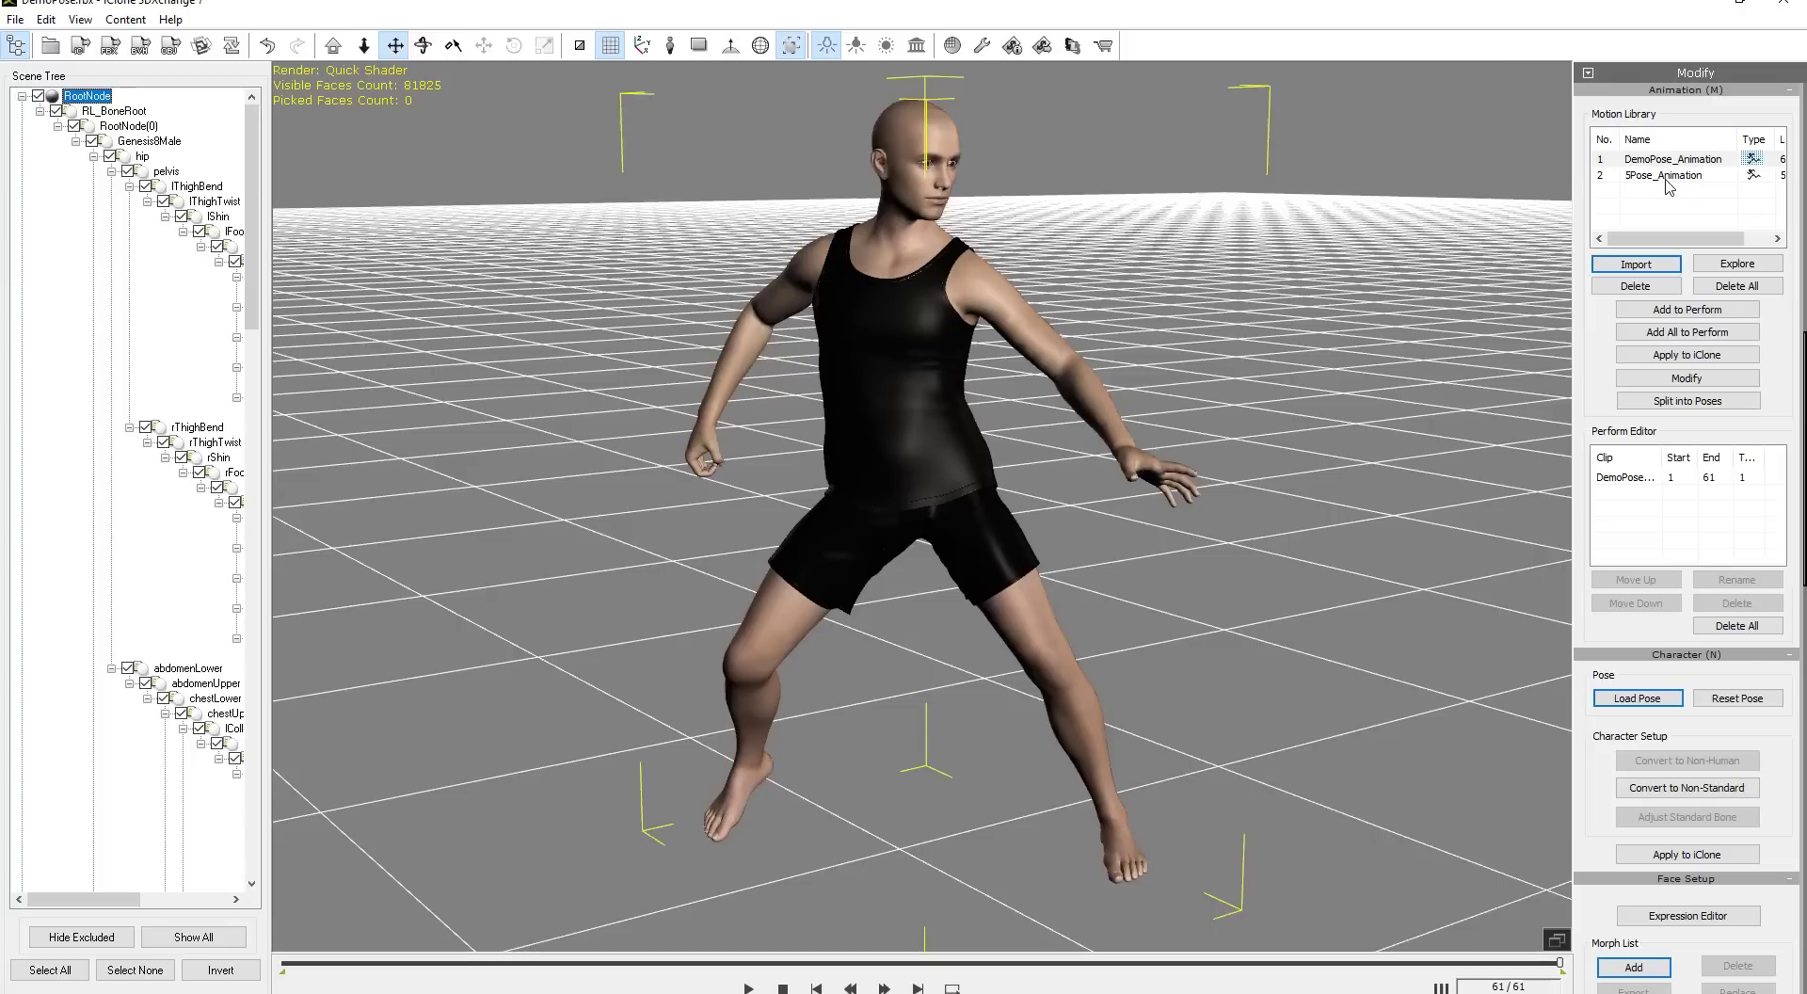
left_click(1666, 177)
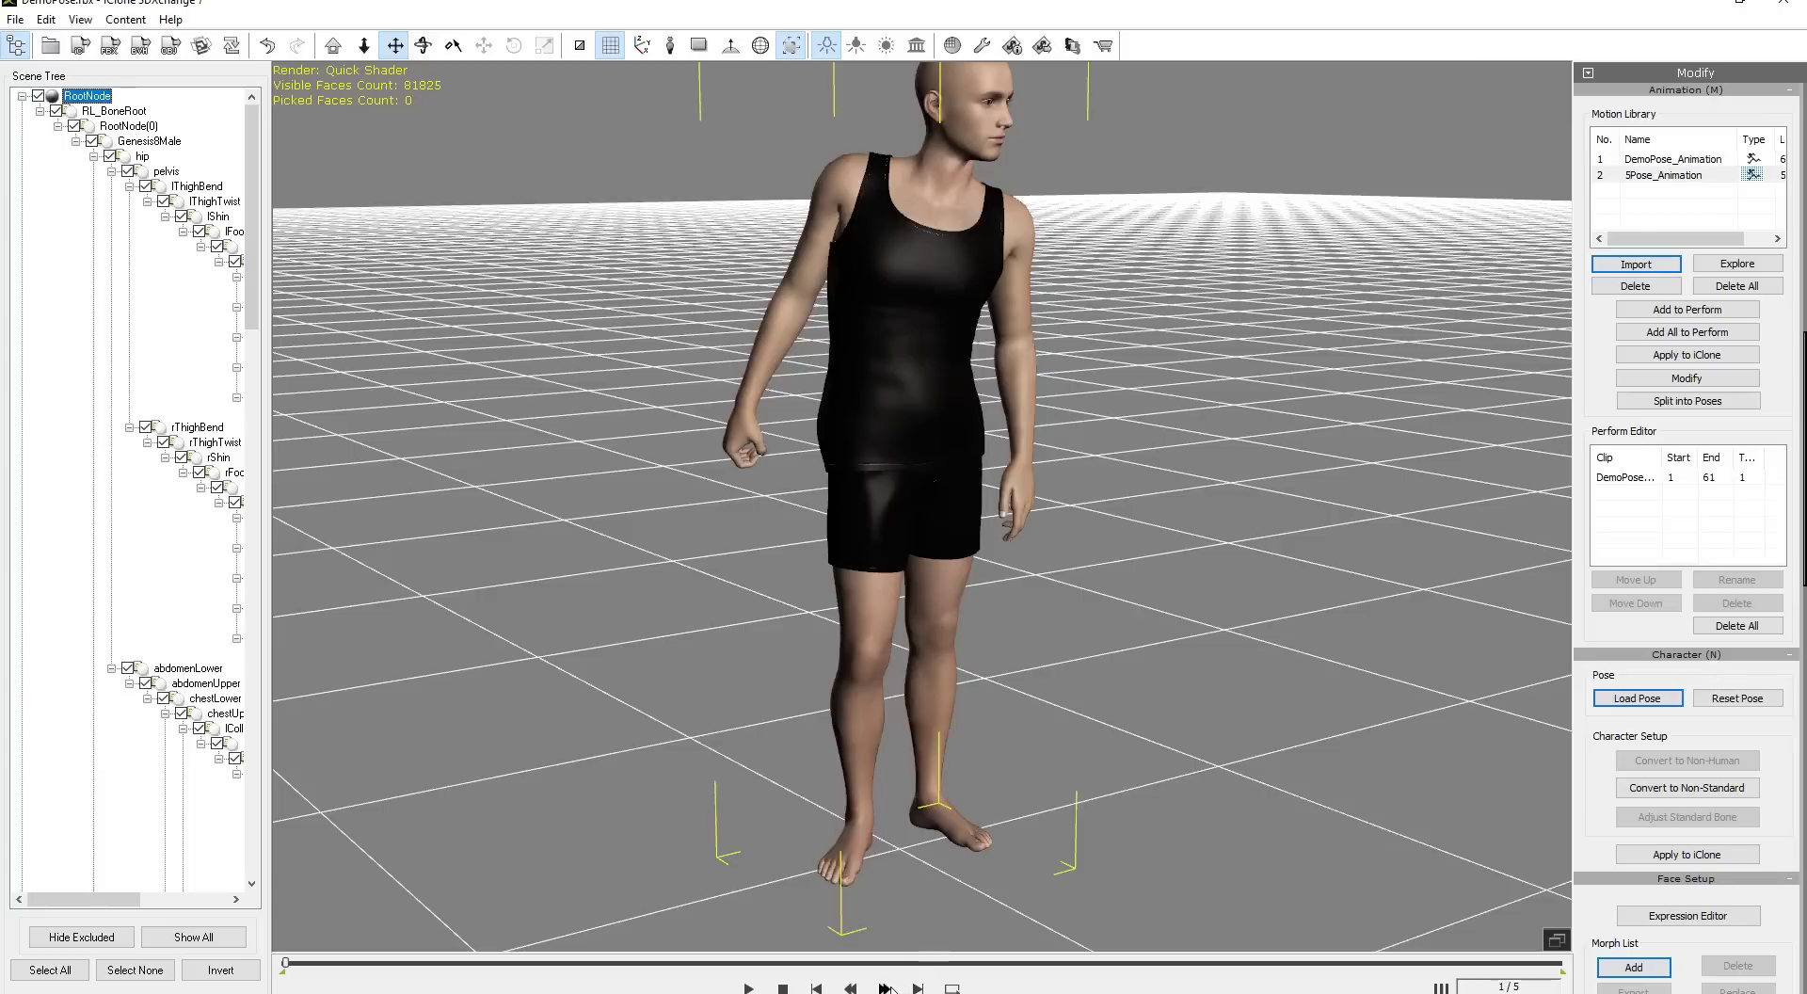
Step forward through all five pose frames, then back to the first
left_click(885, 988)
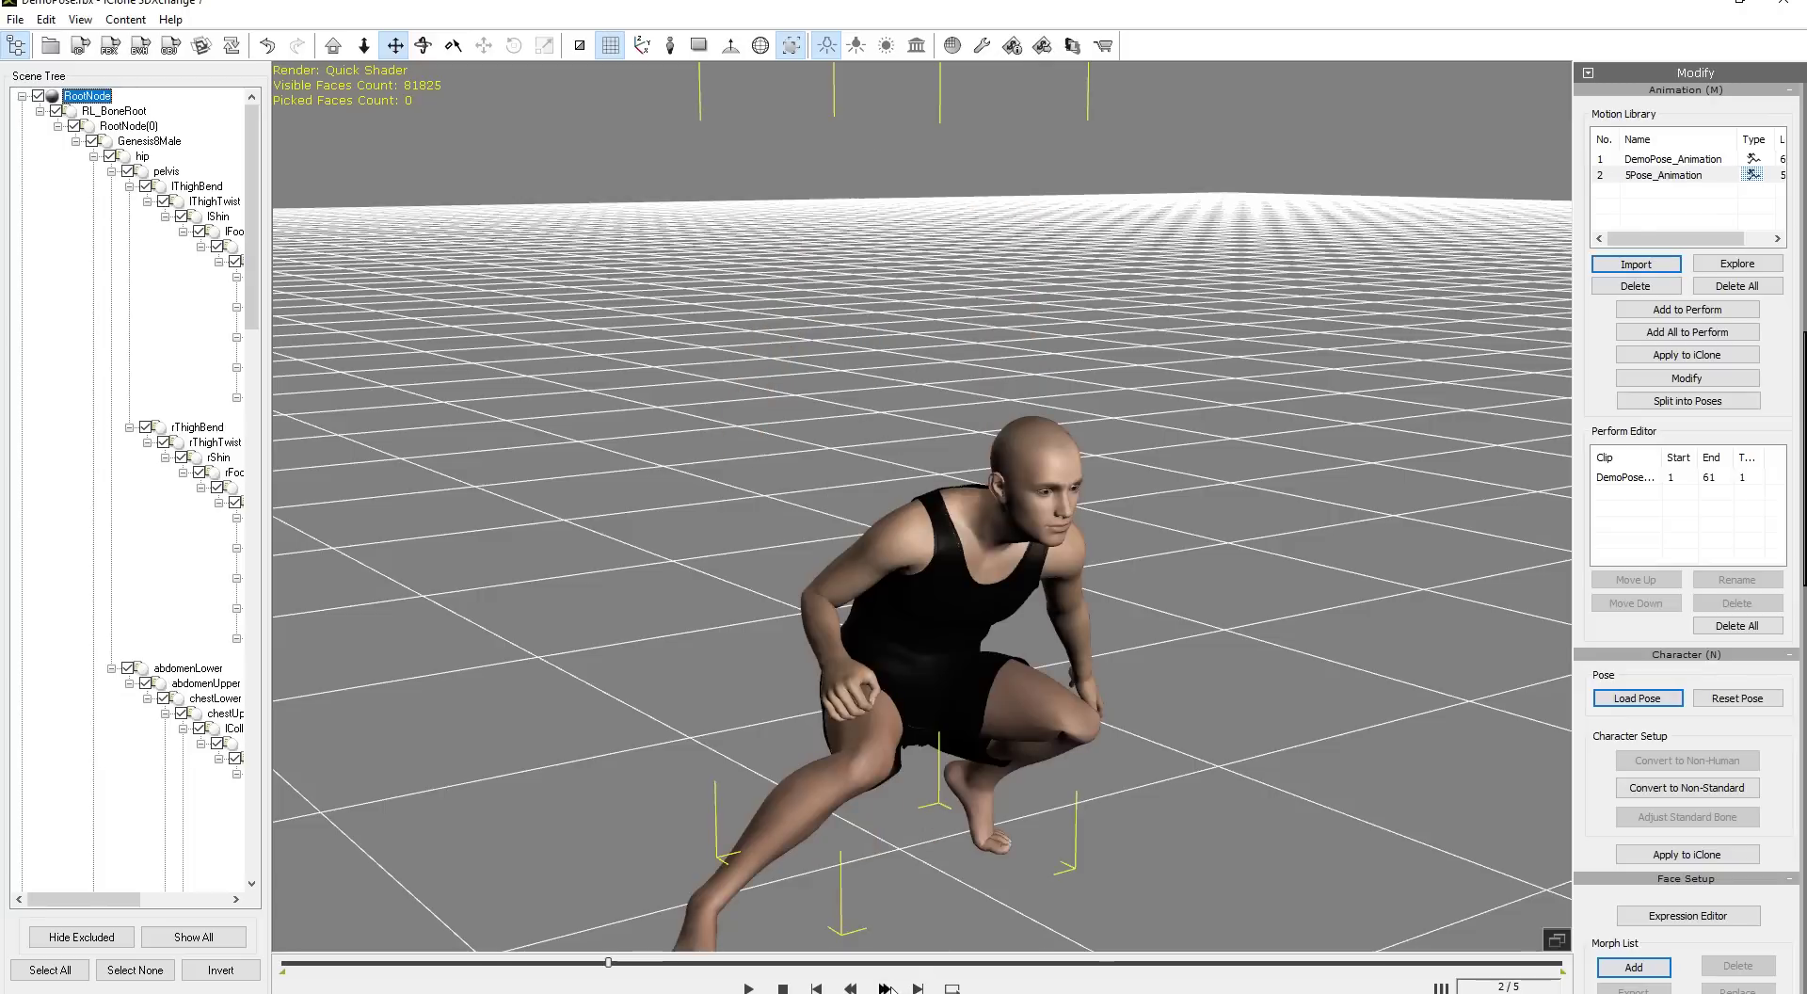
left_click(886, 988)
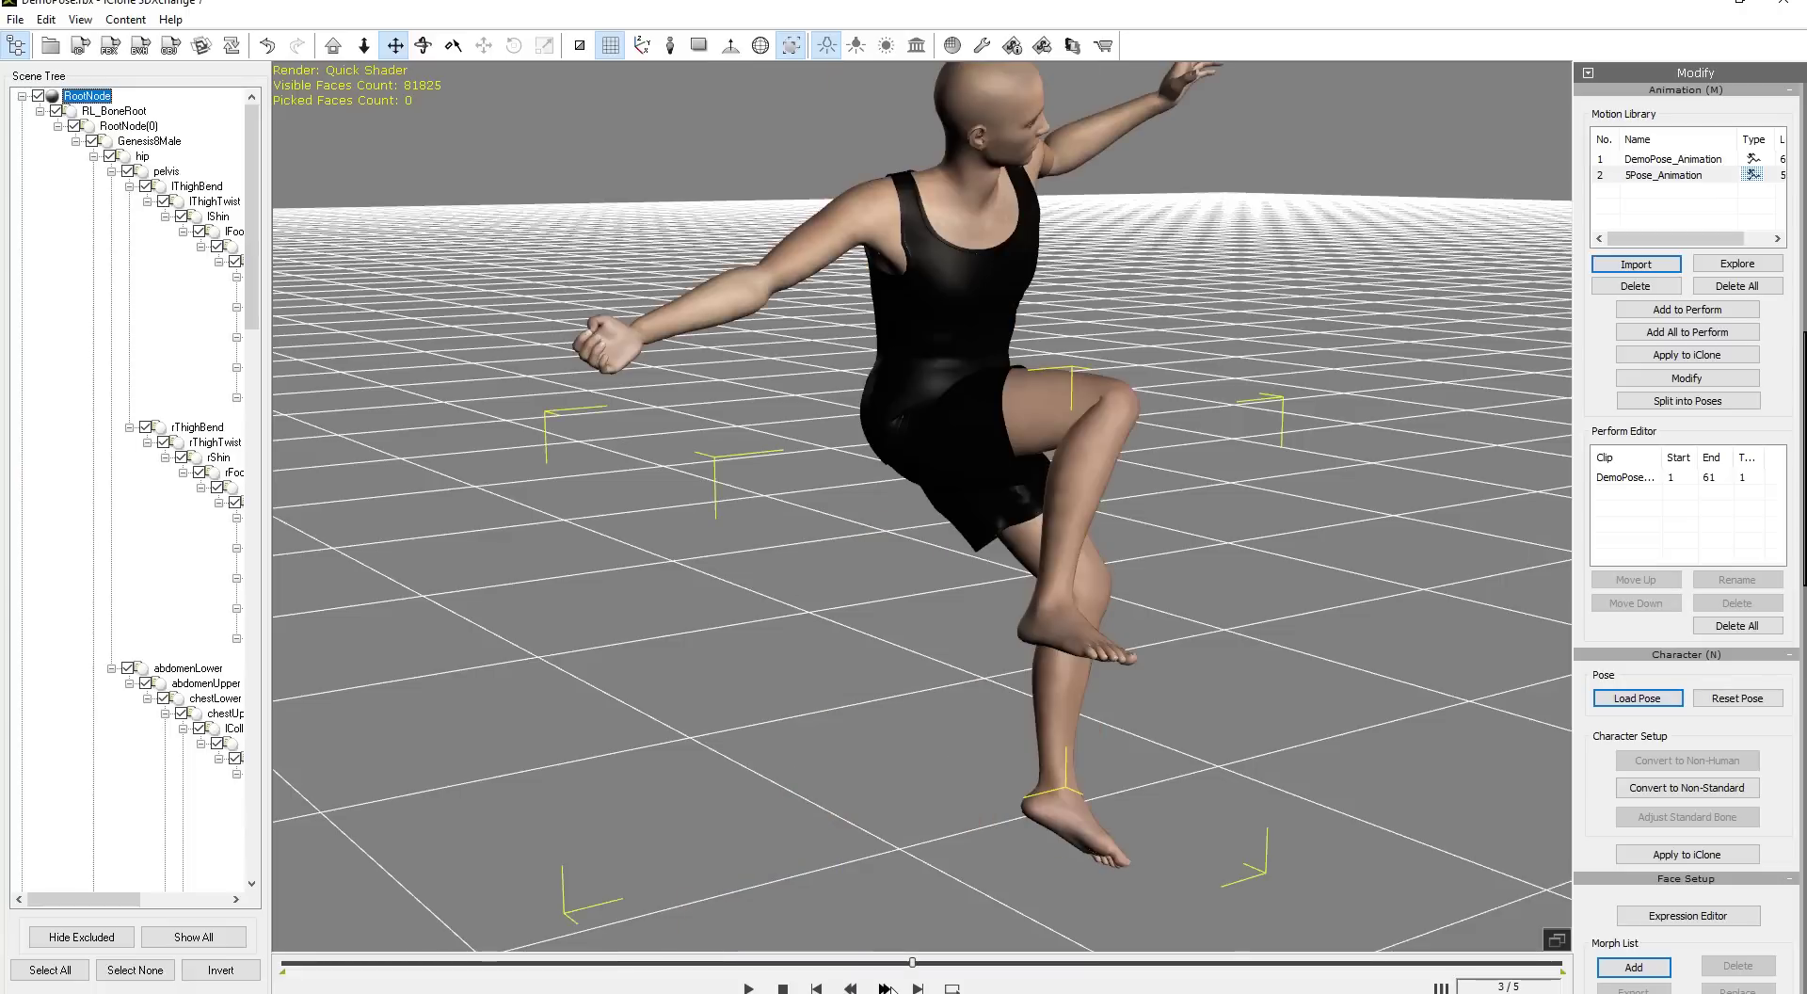
left_click(886, 988)
left_click(885, 988)
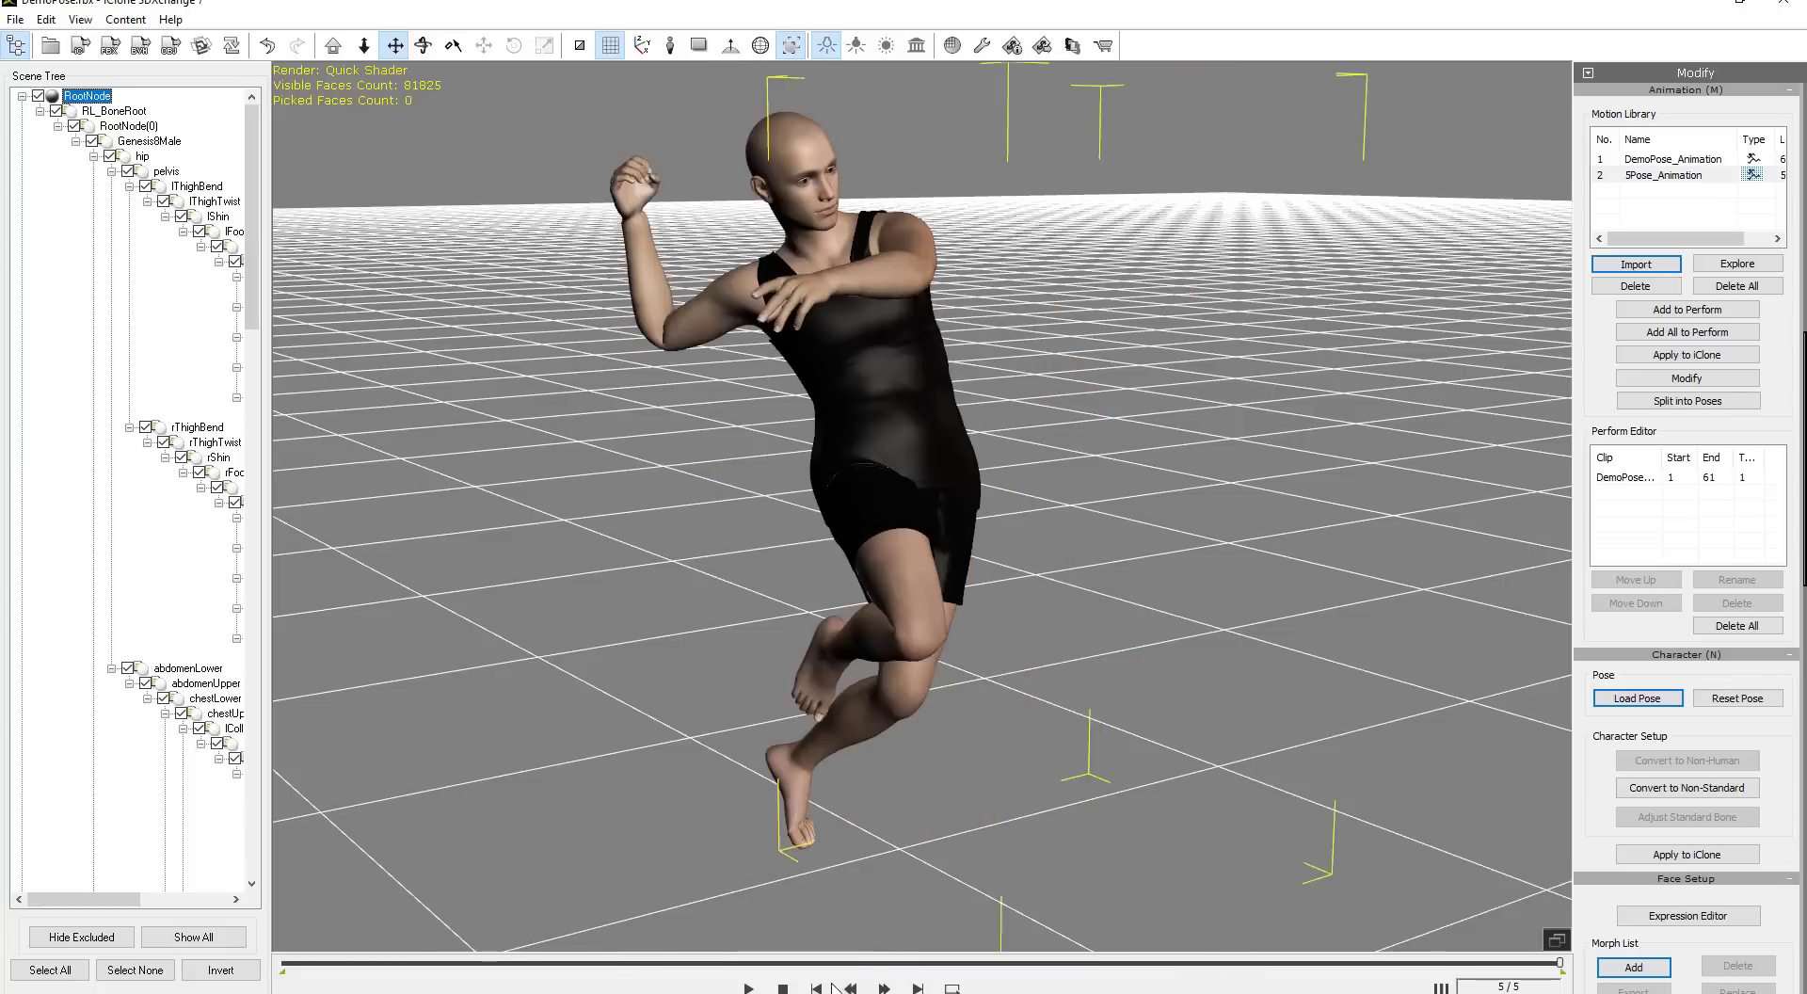
left_click(850, 988)
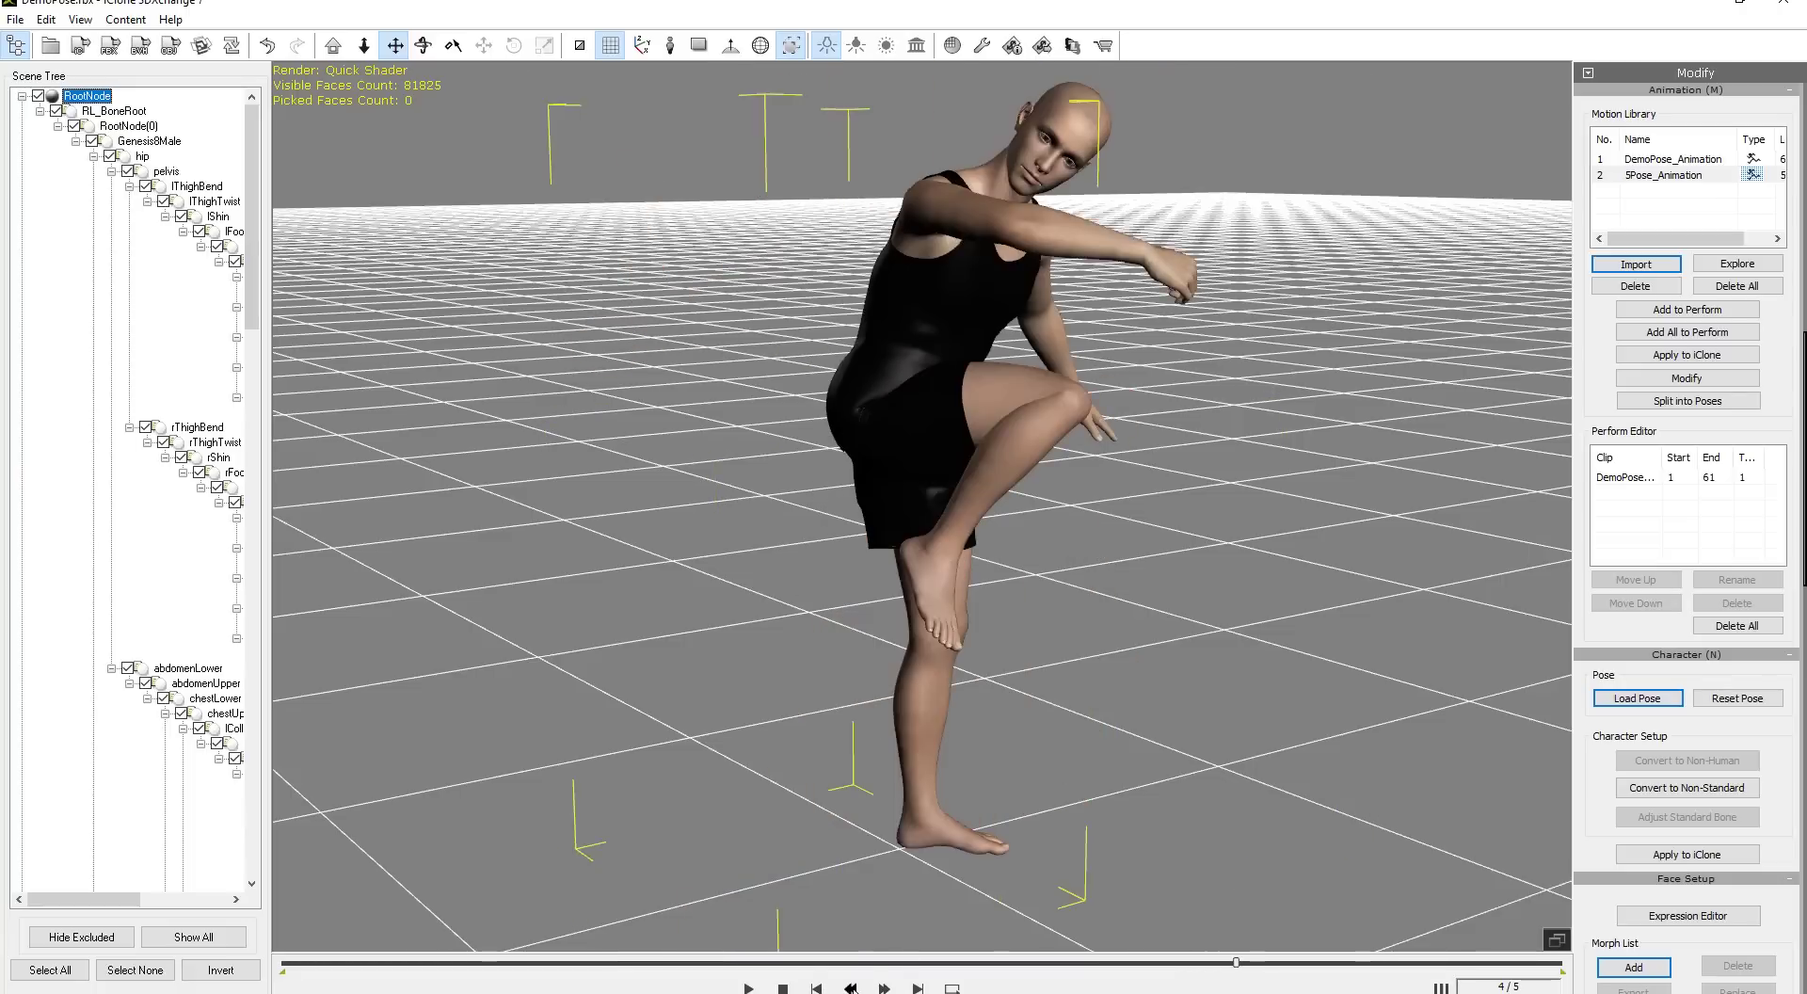
left_click(850, 988)
left_click(850, 988)
left_click(850, 988)
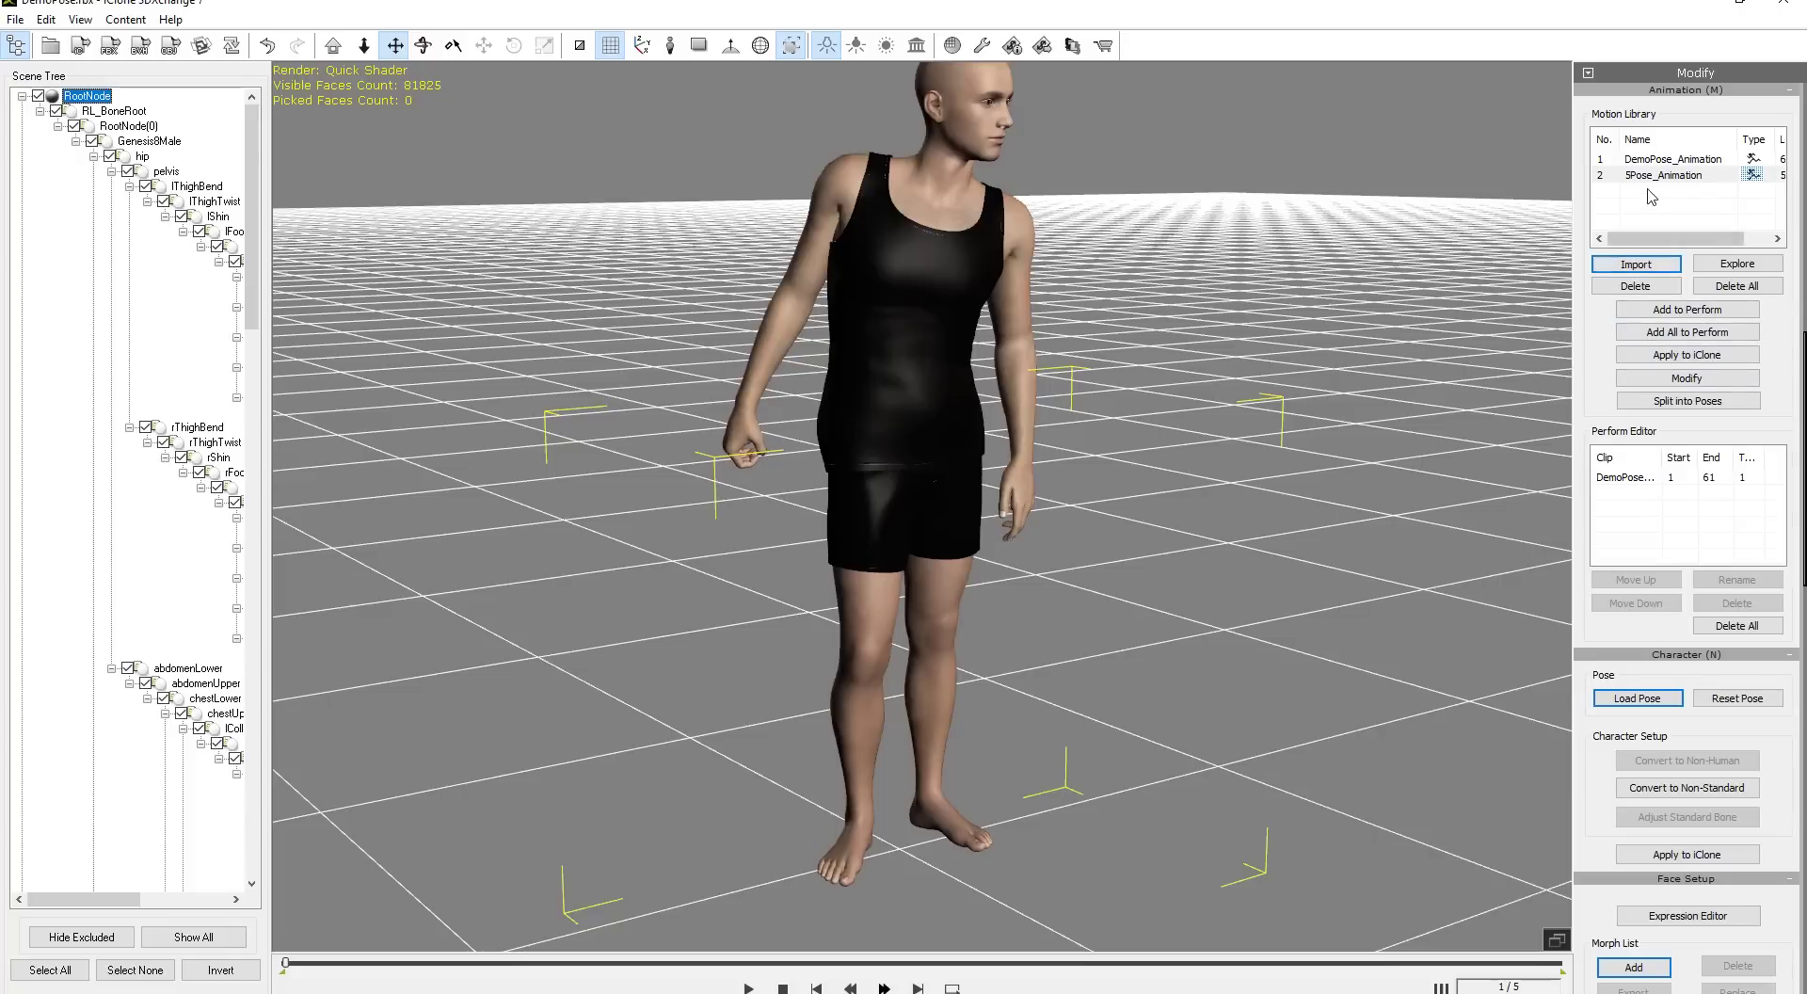
Delete all motions and re-import the 5Pose file with the default characterization profile
left_click(1738, 286)
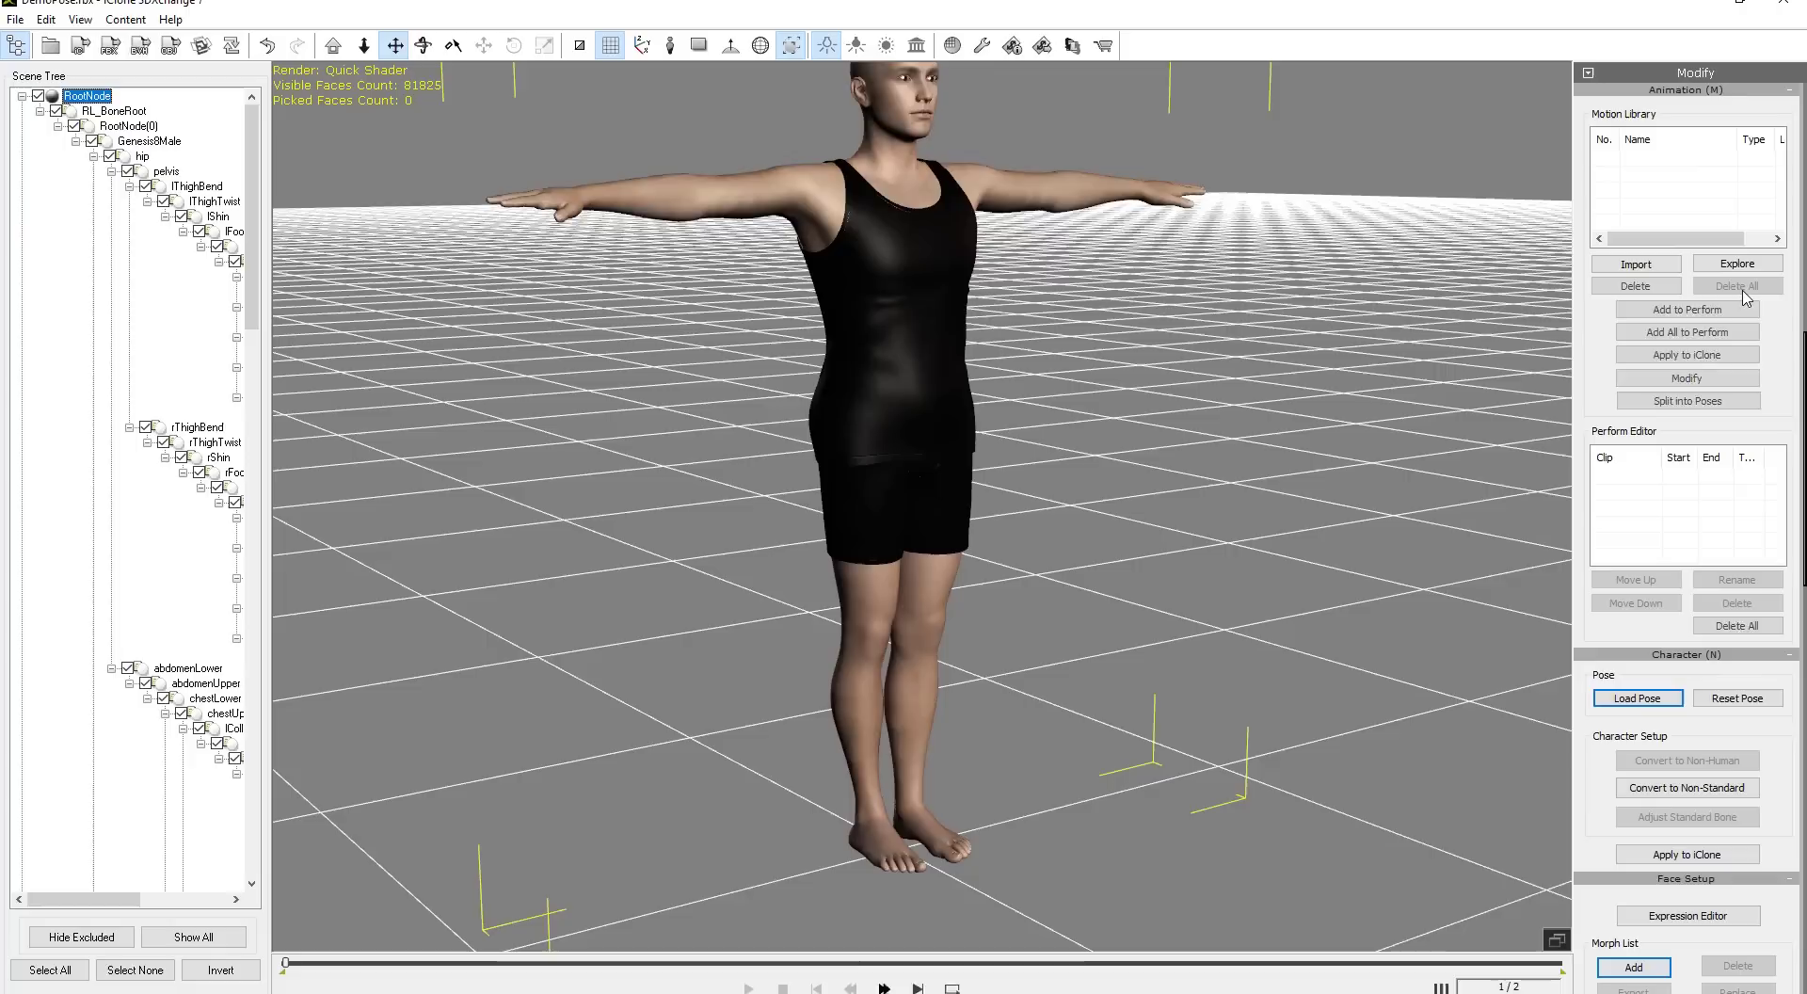
left_click(1649, 269)
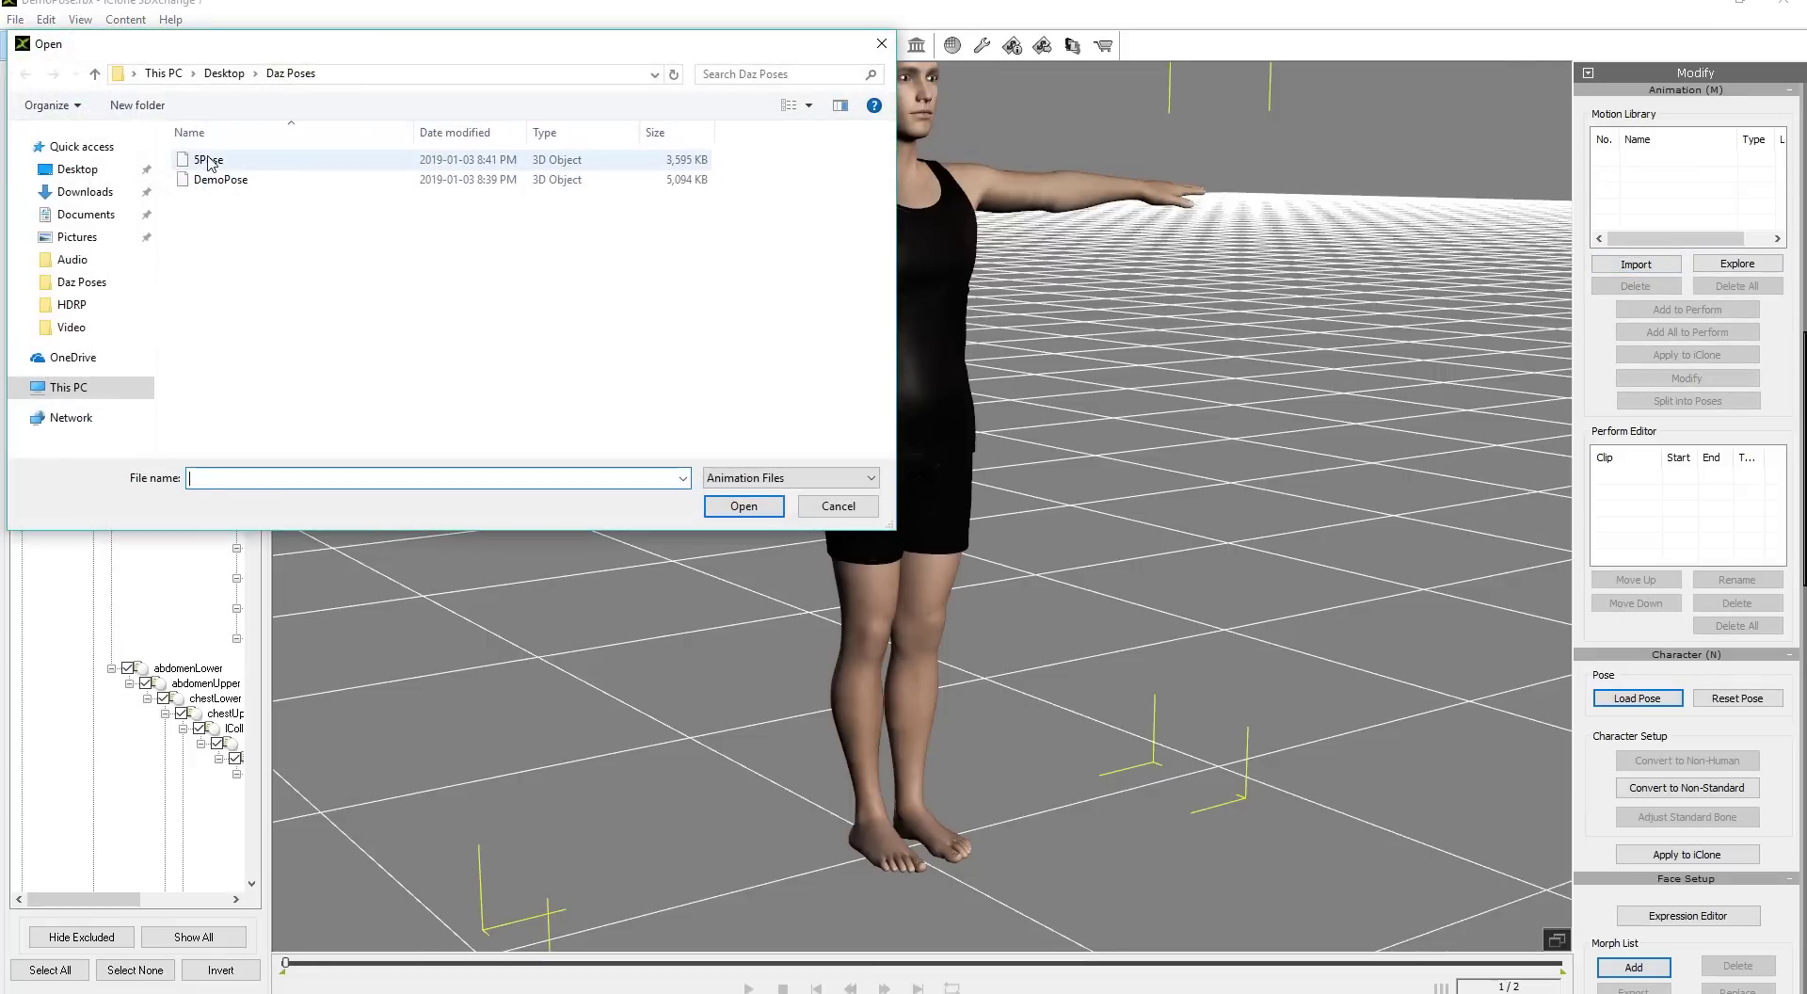
left_click(208, 161)
left_click(748, 507)
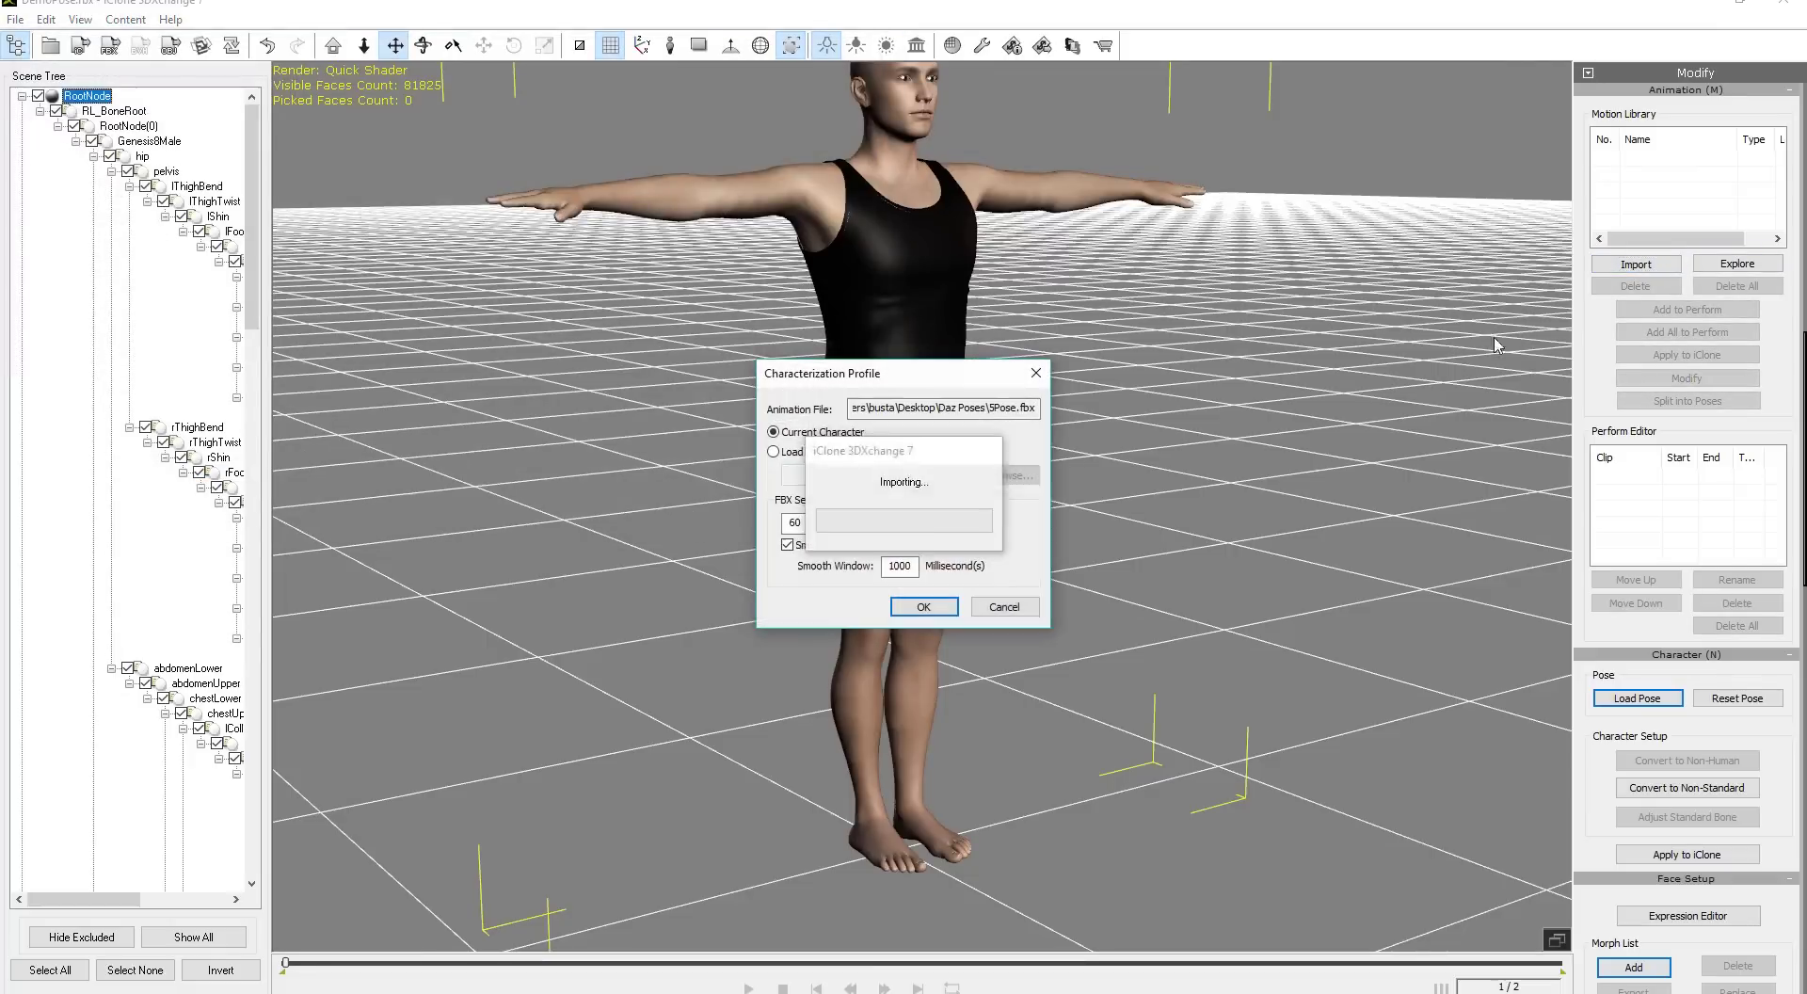
left_click(927, 607)
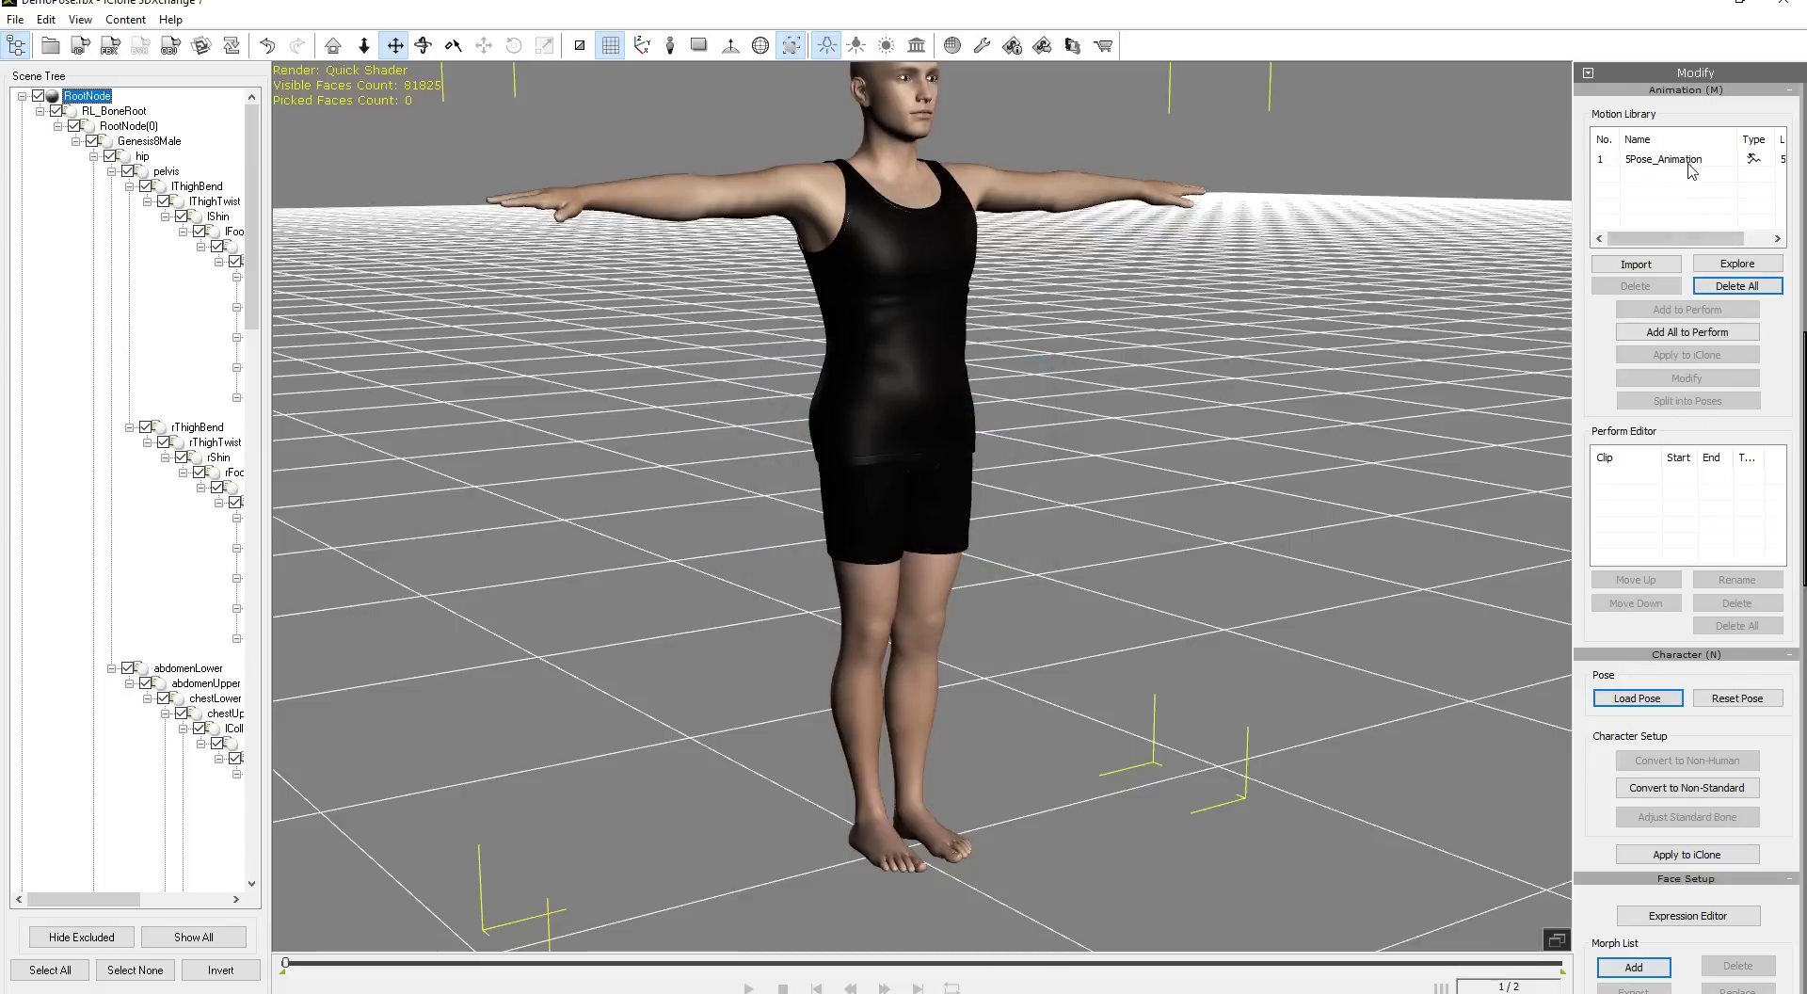
Split 5Pose_Animation into five poses and widen the Clip column to read their names
left_click(1669, 161)
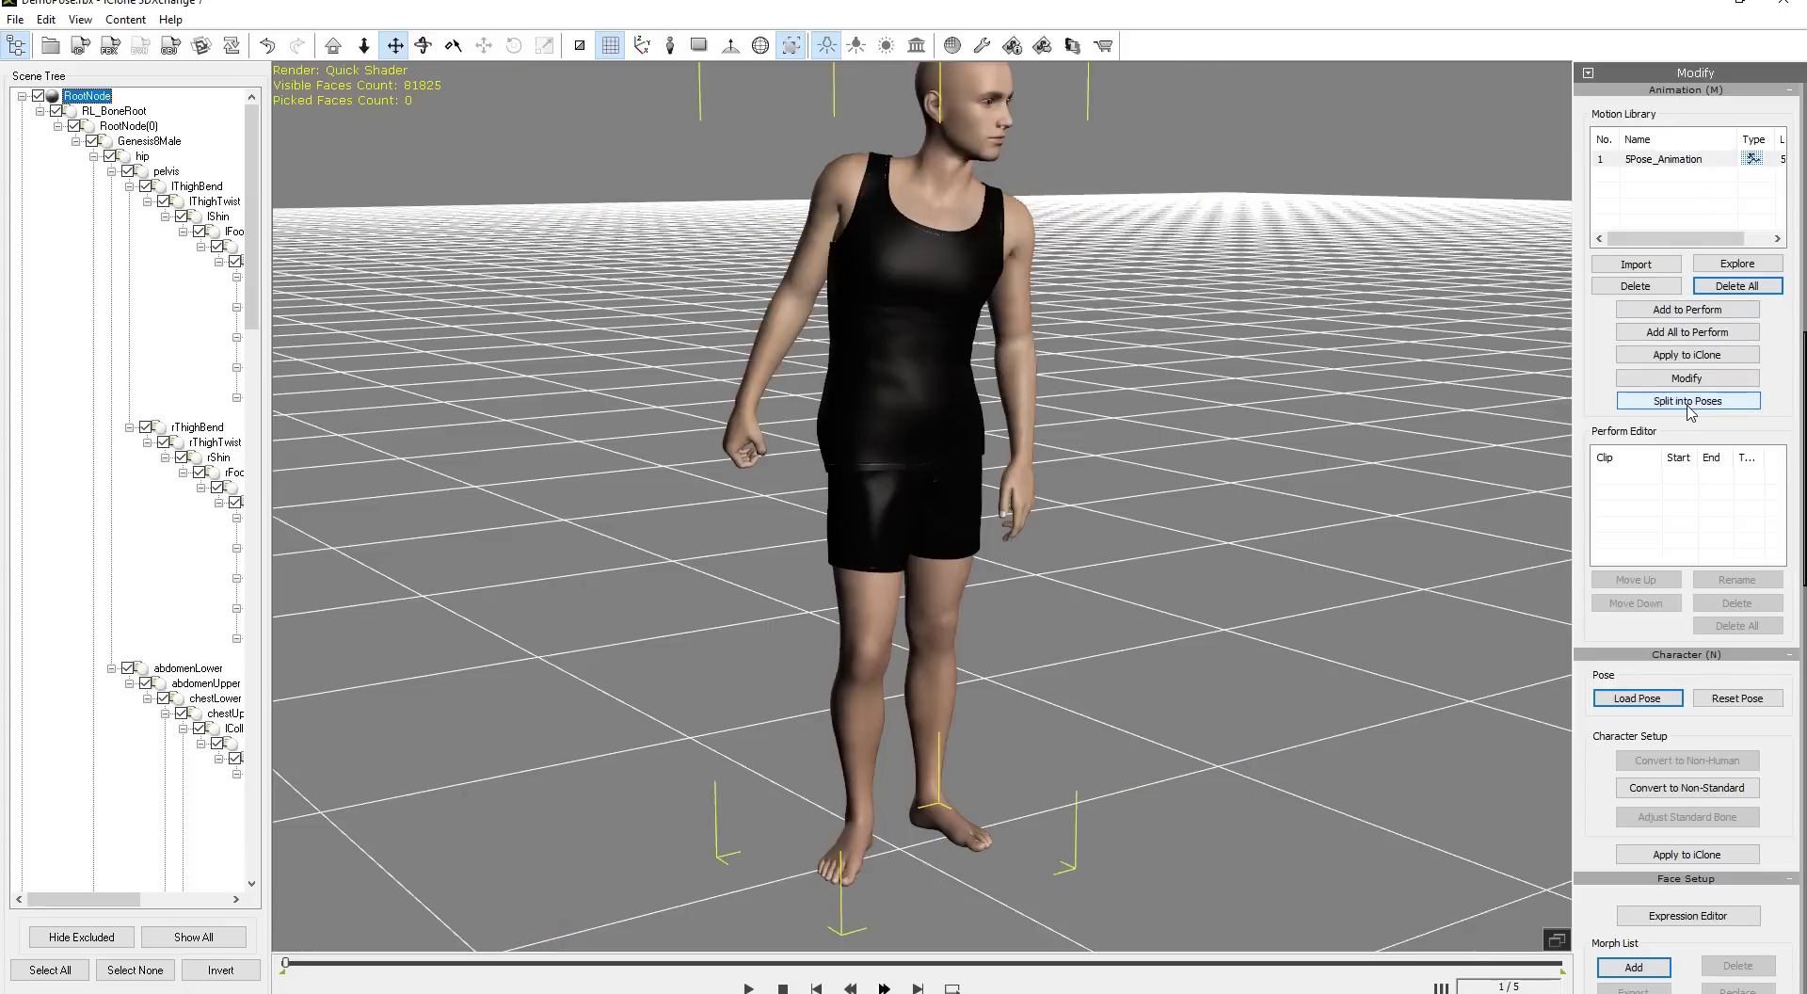
left_click(1689, 408)
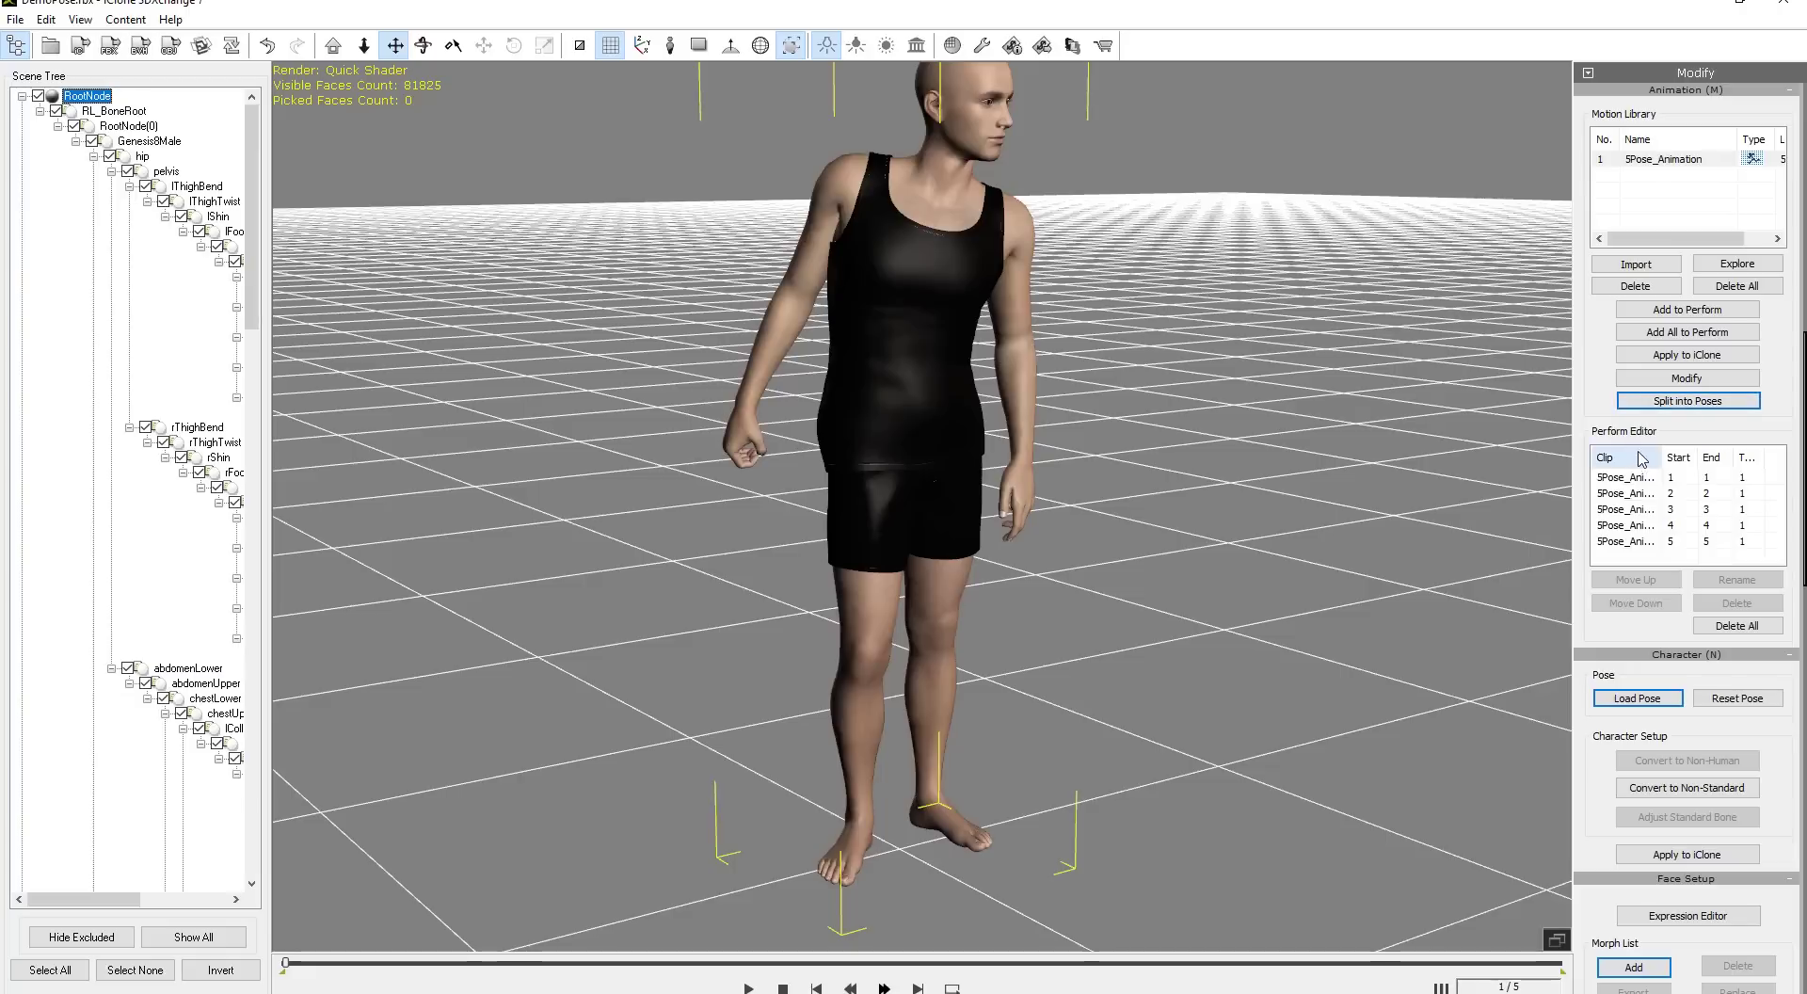
left_click_drag(1664, 453, 1707, 455)
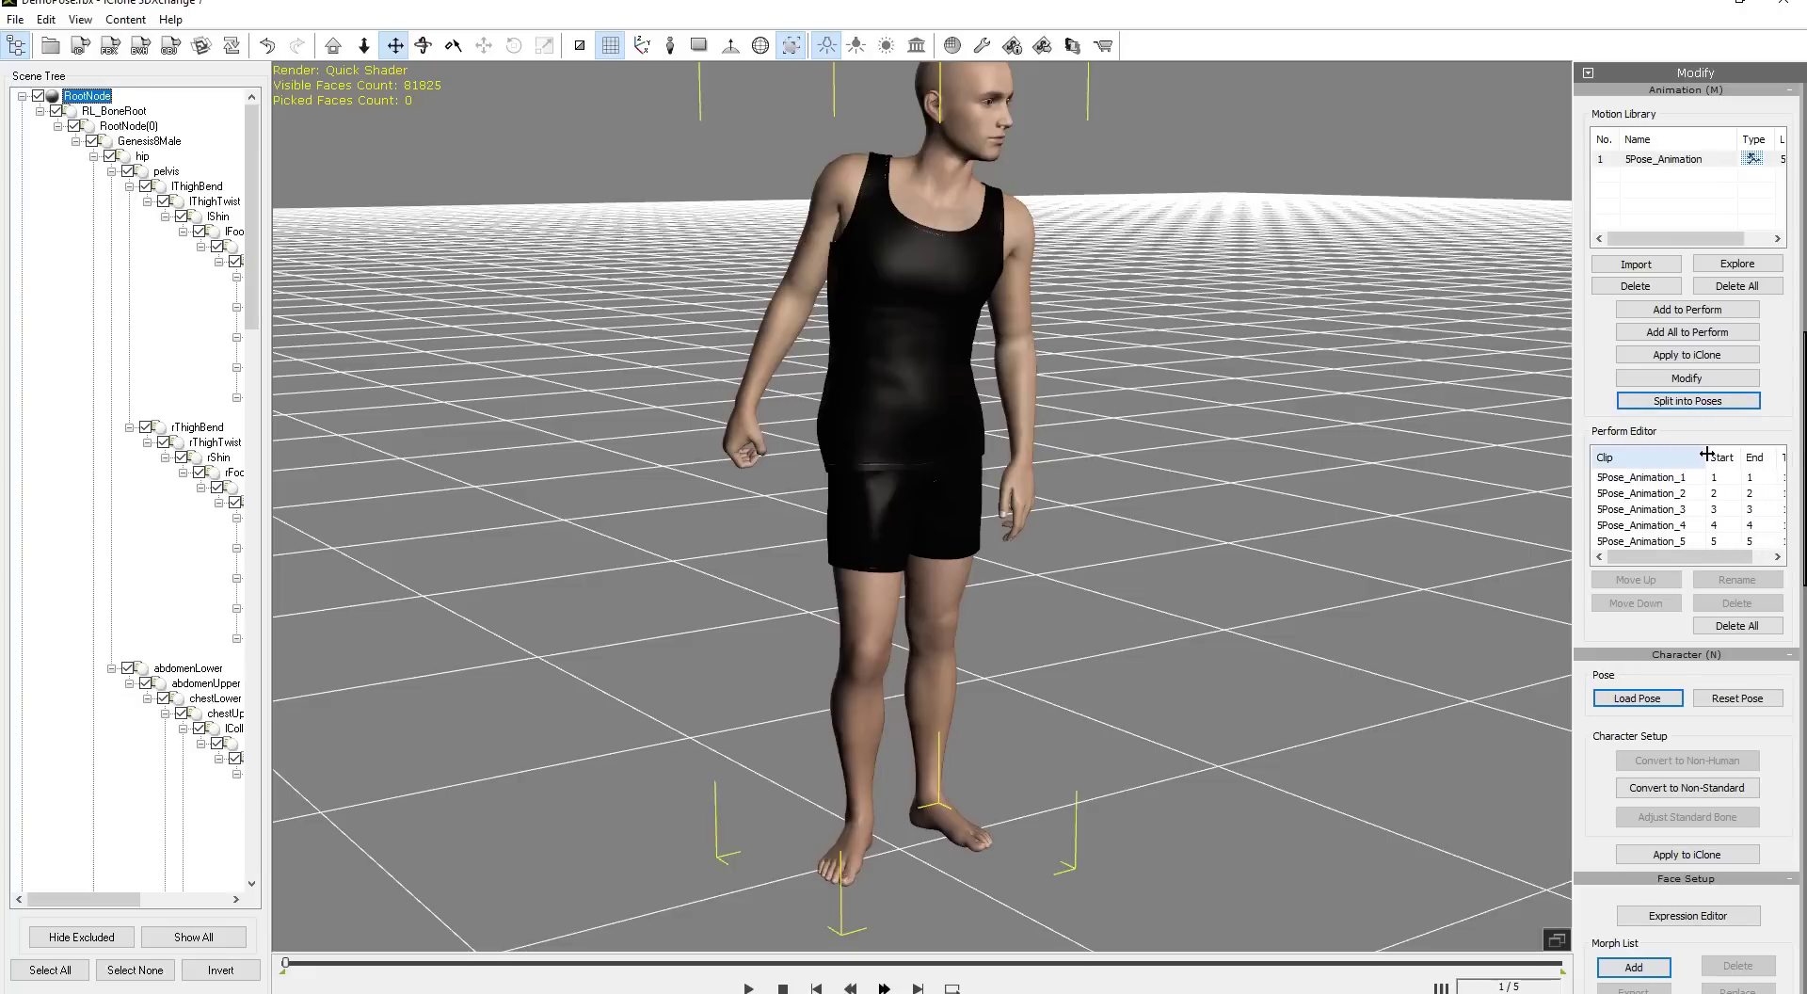
Import DemoPose and add its 61-frame DemoPose_Animation to the Perform Editor after the pose clips
left_click(1636, 264)
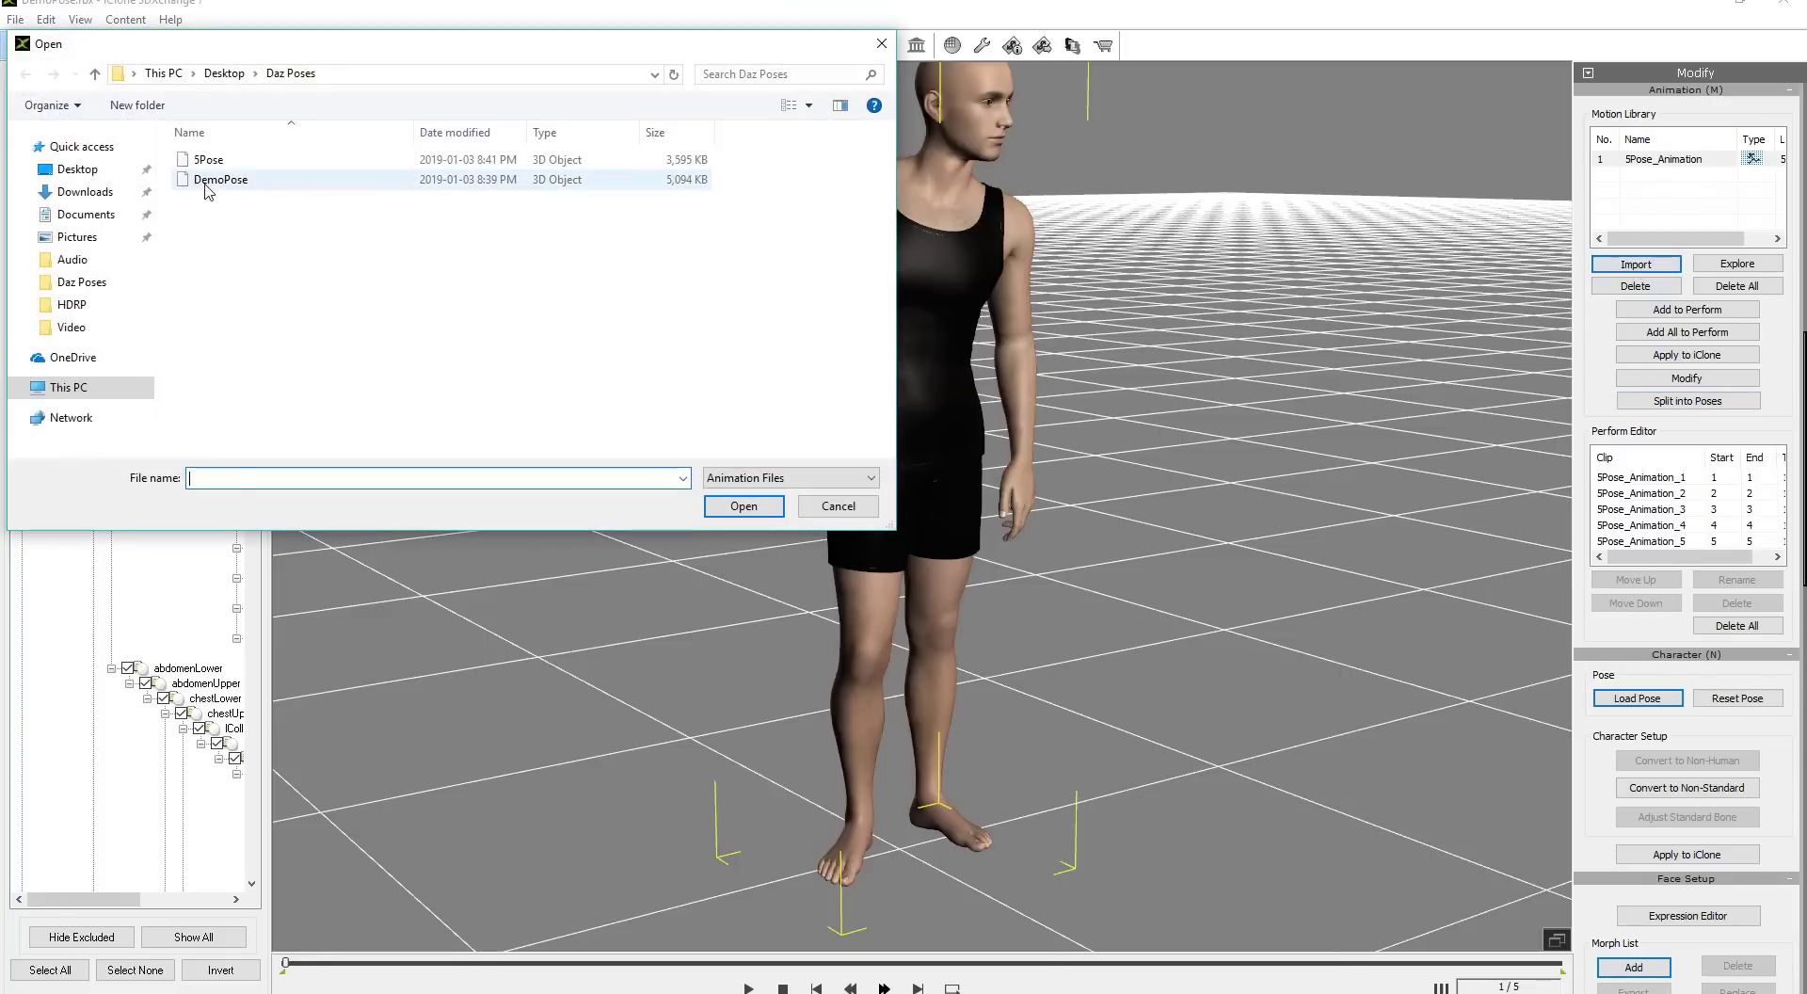
left_click(220, 179)
left_click(744, 505)
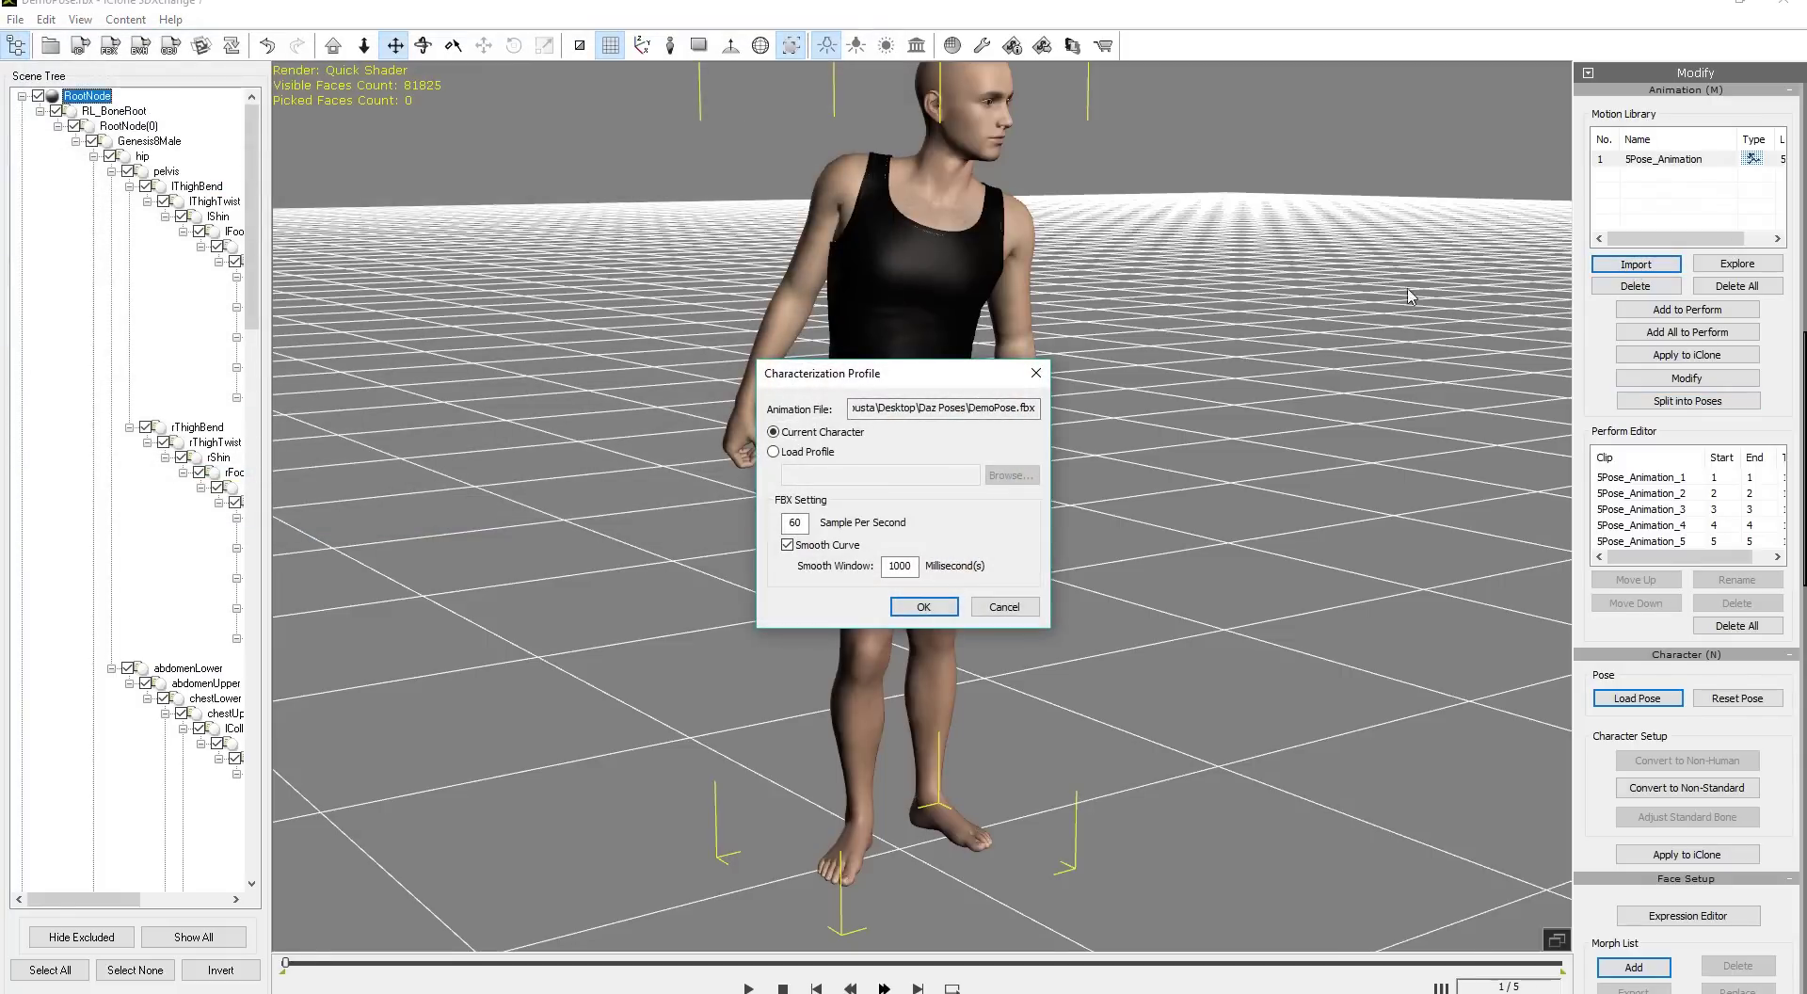
left_click(923, 606)
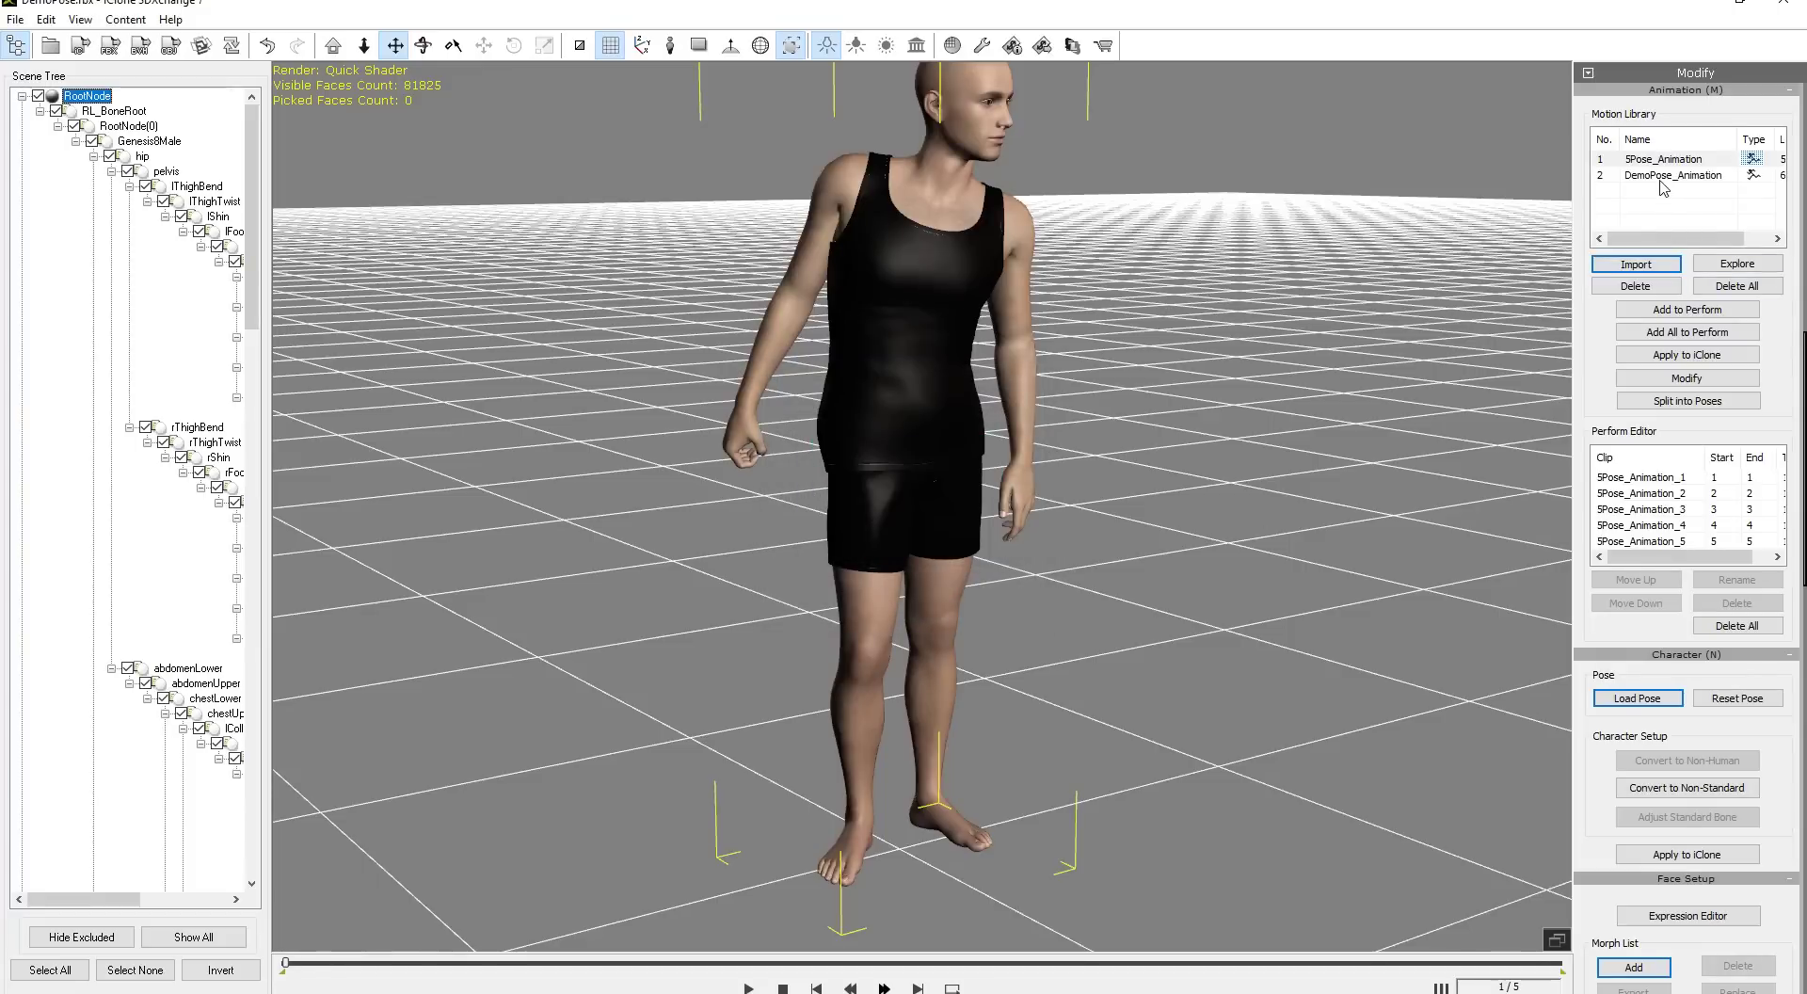
left_click(1660, 180)
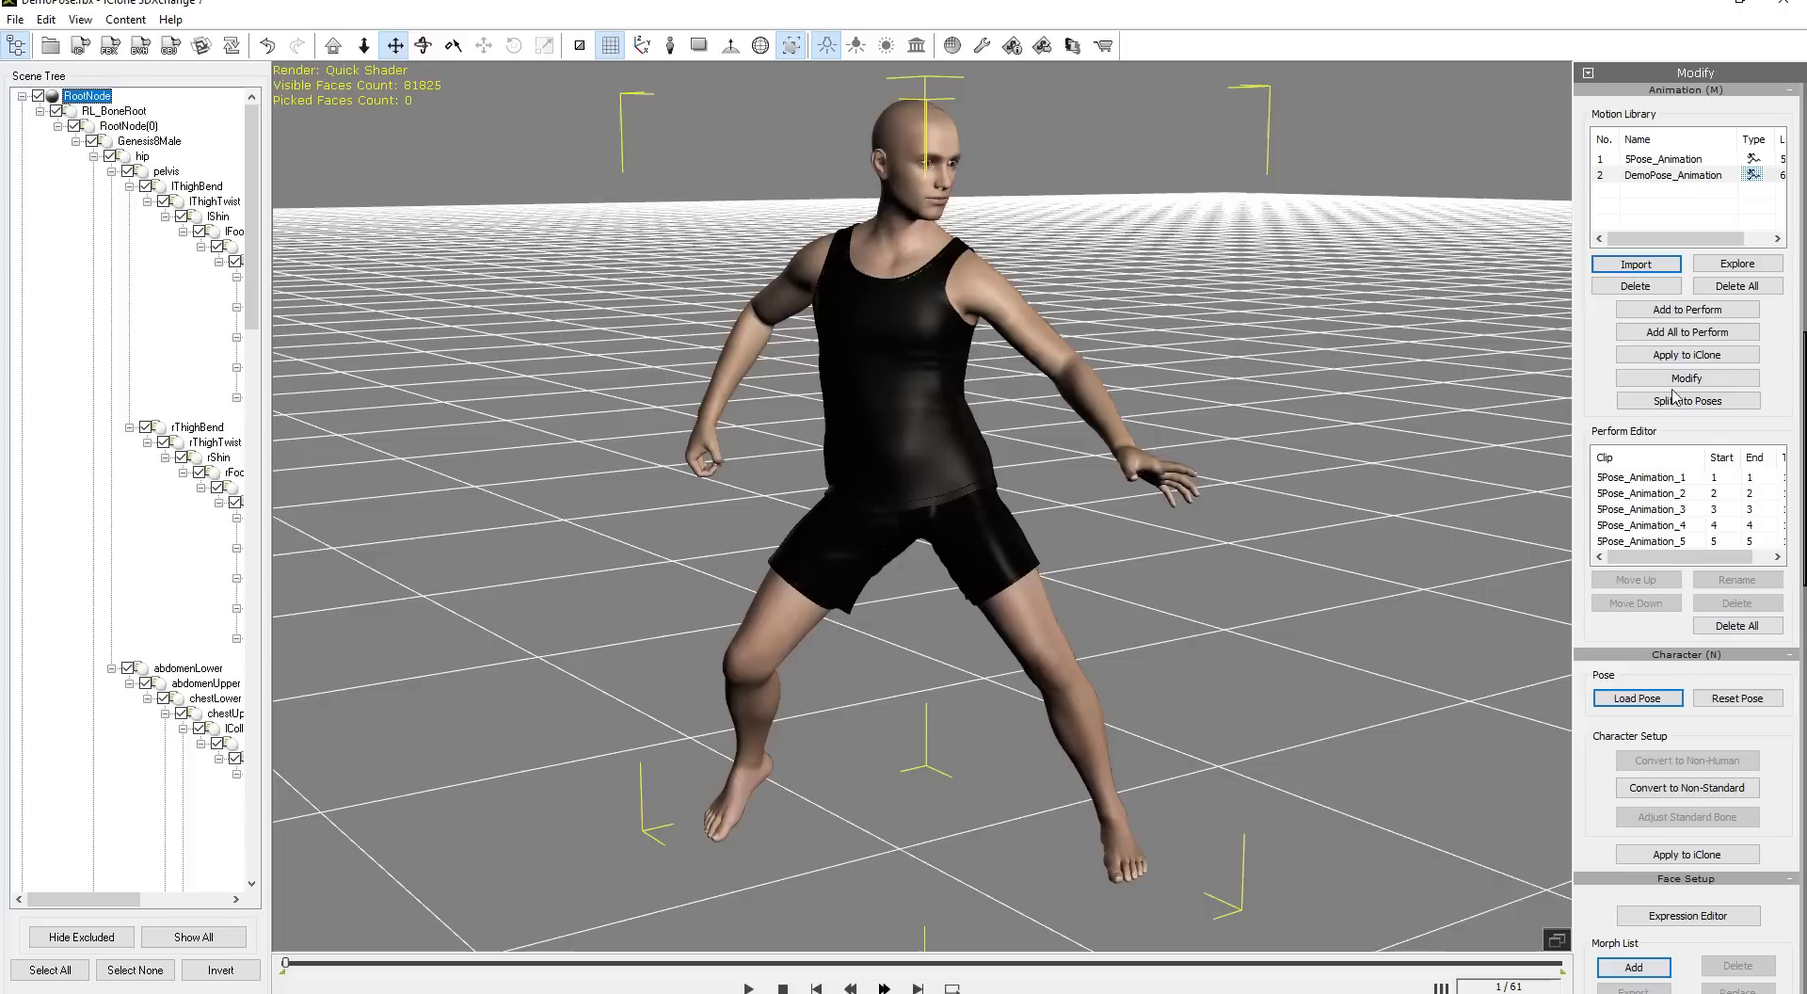
left_click(1682, 310)
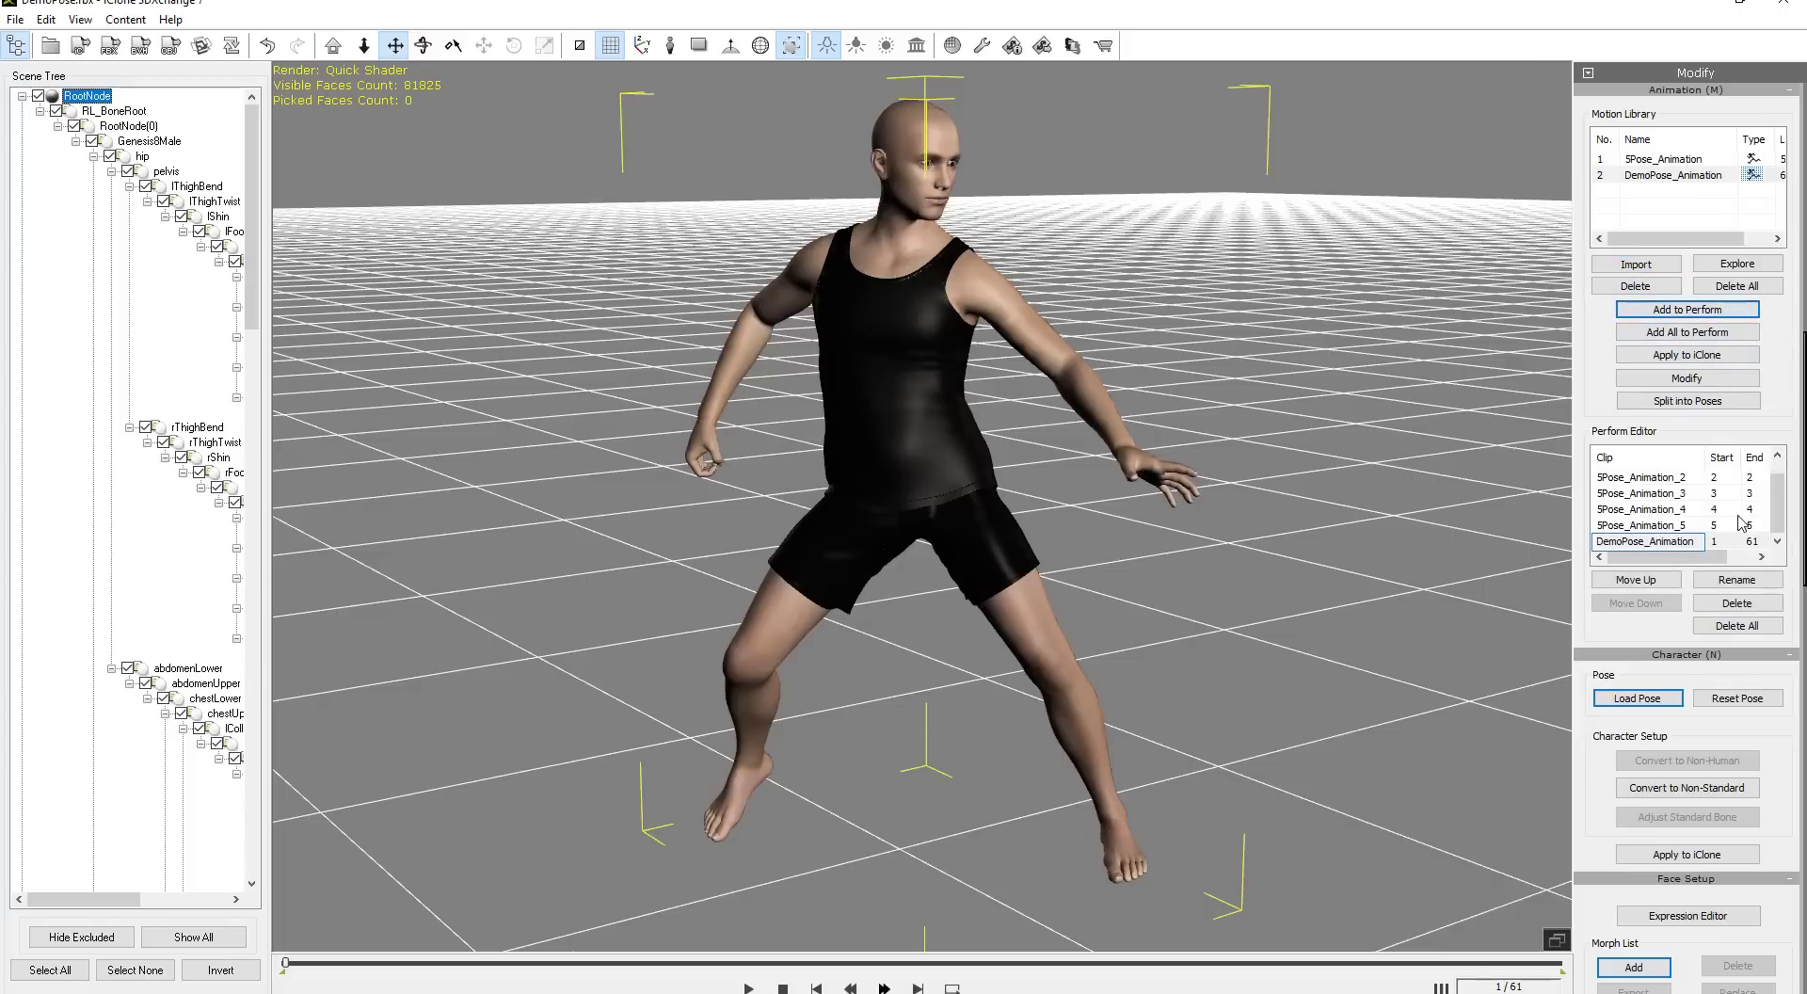
mouse_move(1779, 518)
left_mouse_down()
mouse_move(1778, 490)
mouse_move(1780, 534)
mouse_move(1780, 480)
mouse_move(1781, 527)
left_mouse_up()
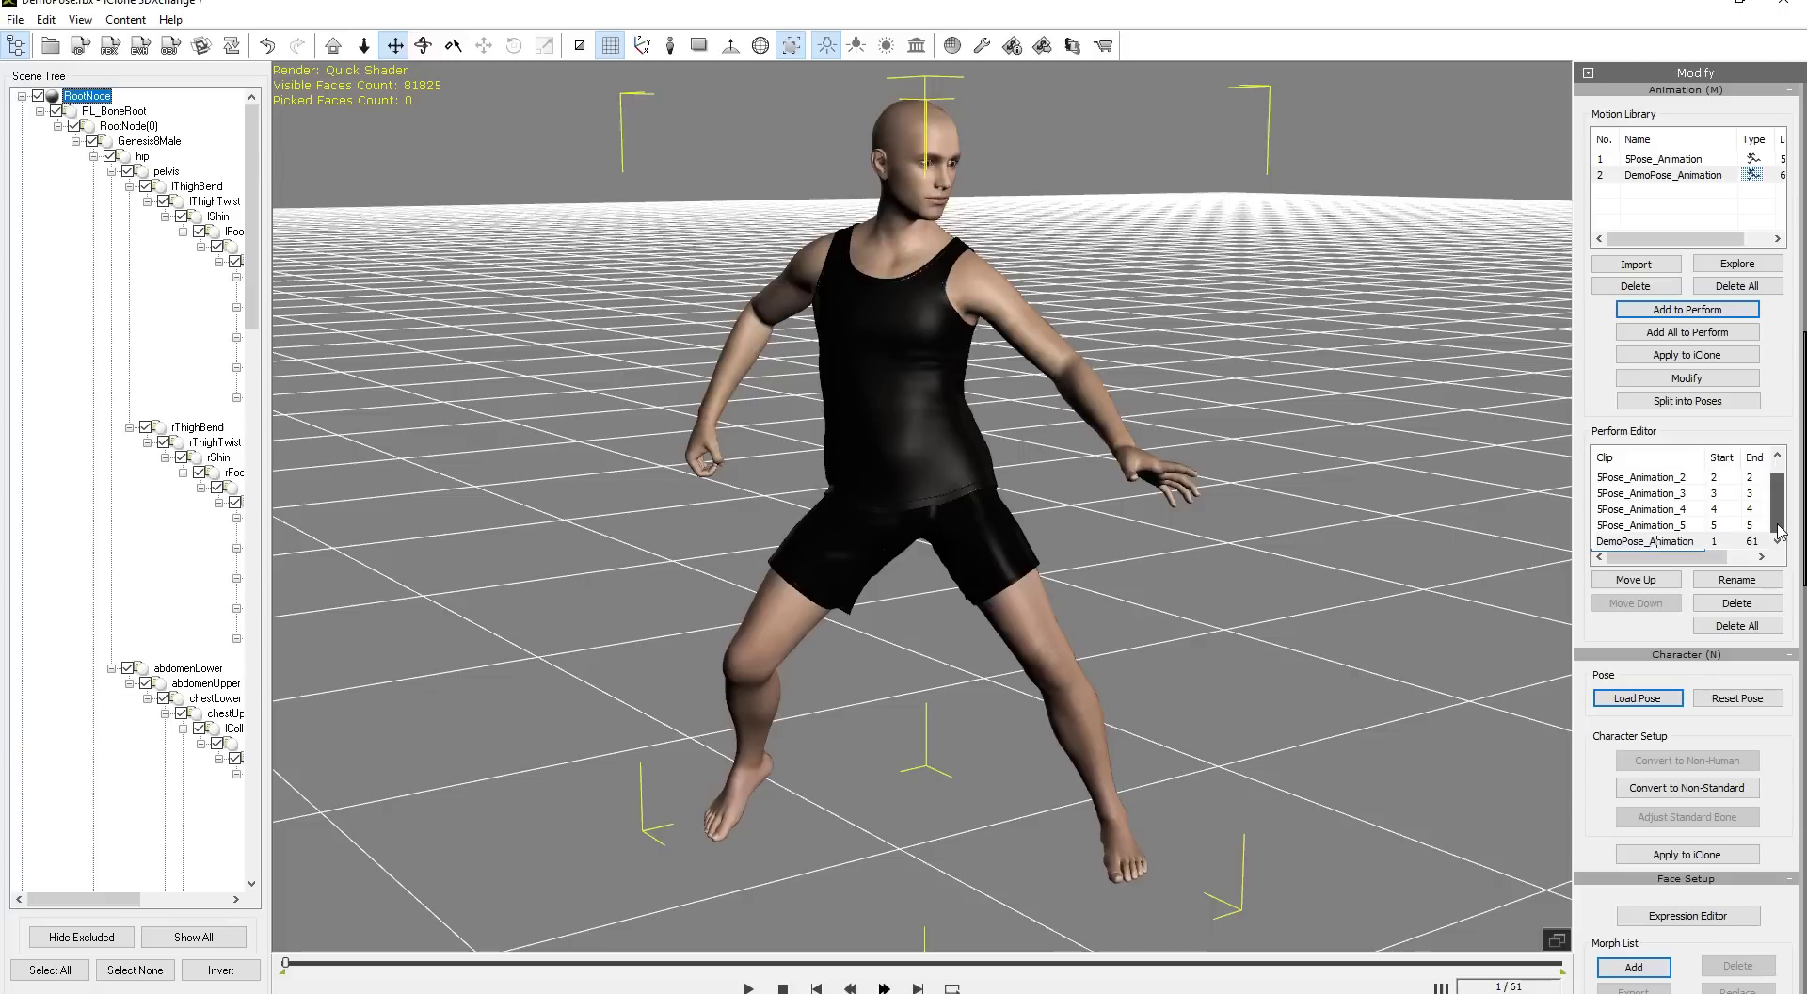
Export the pose clips as iMotion files, without geometry, to Desktop\Daz Poses
left_click(82, 47)
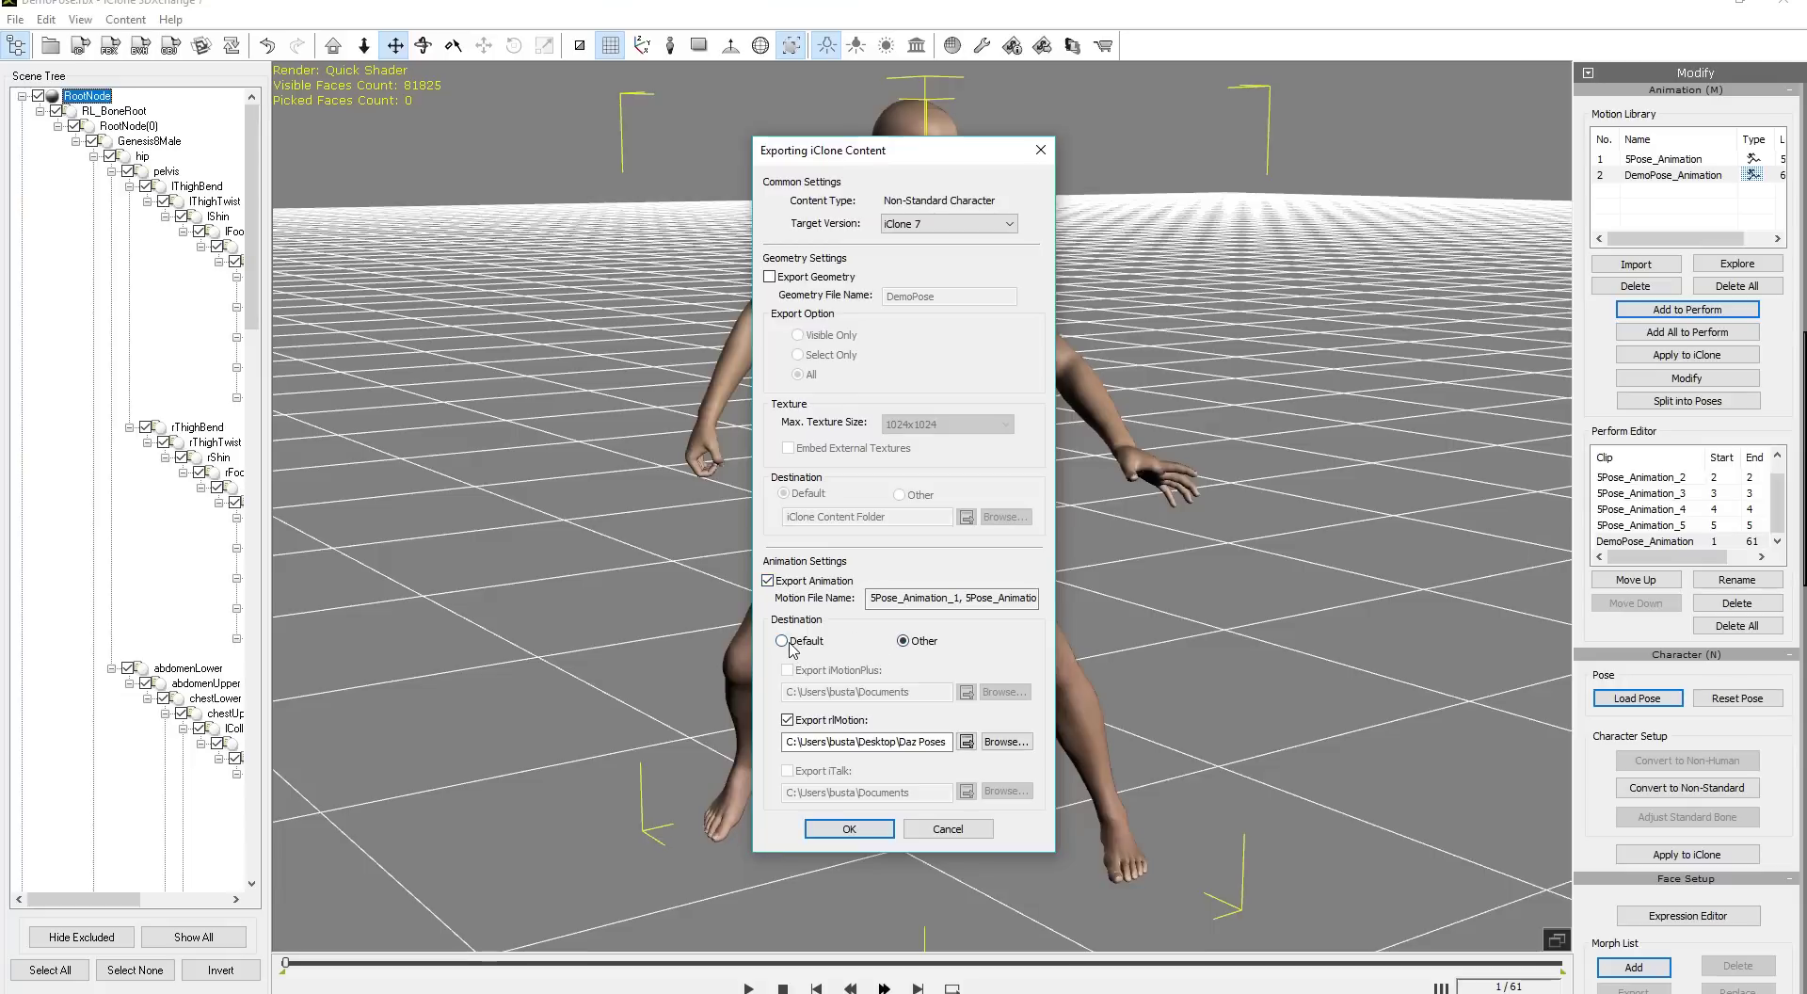
left_click(783, 642)
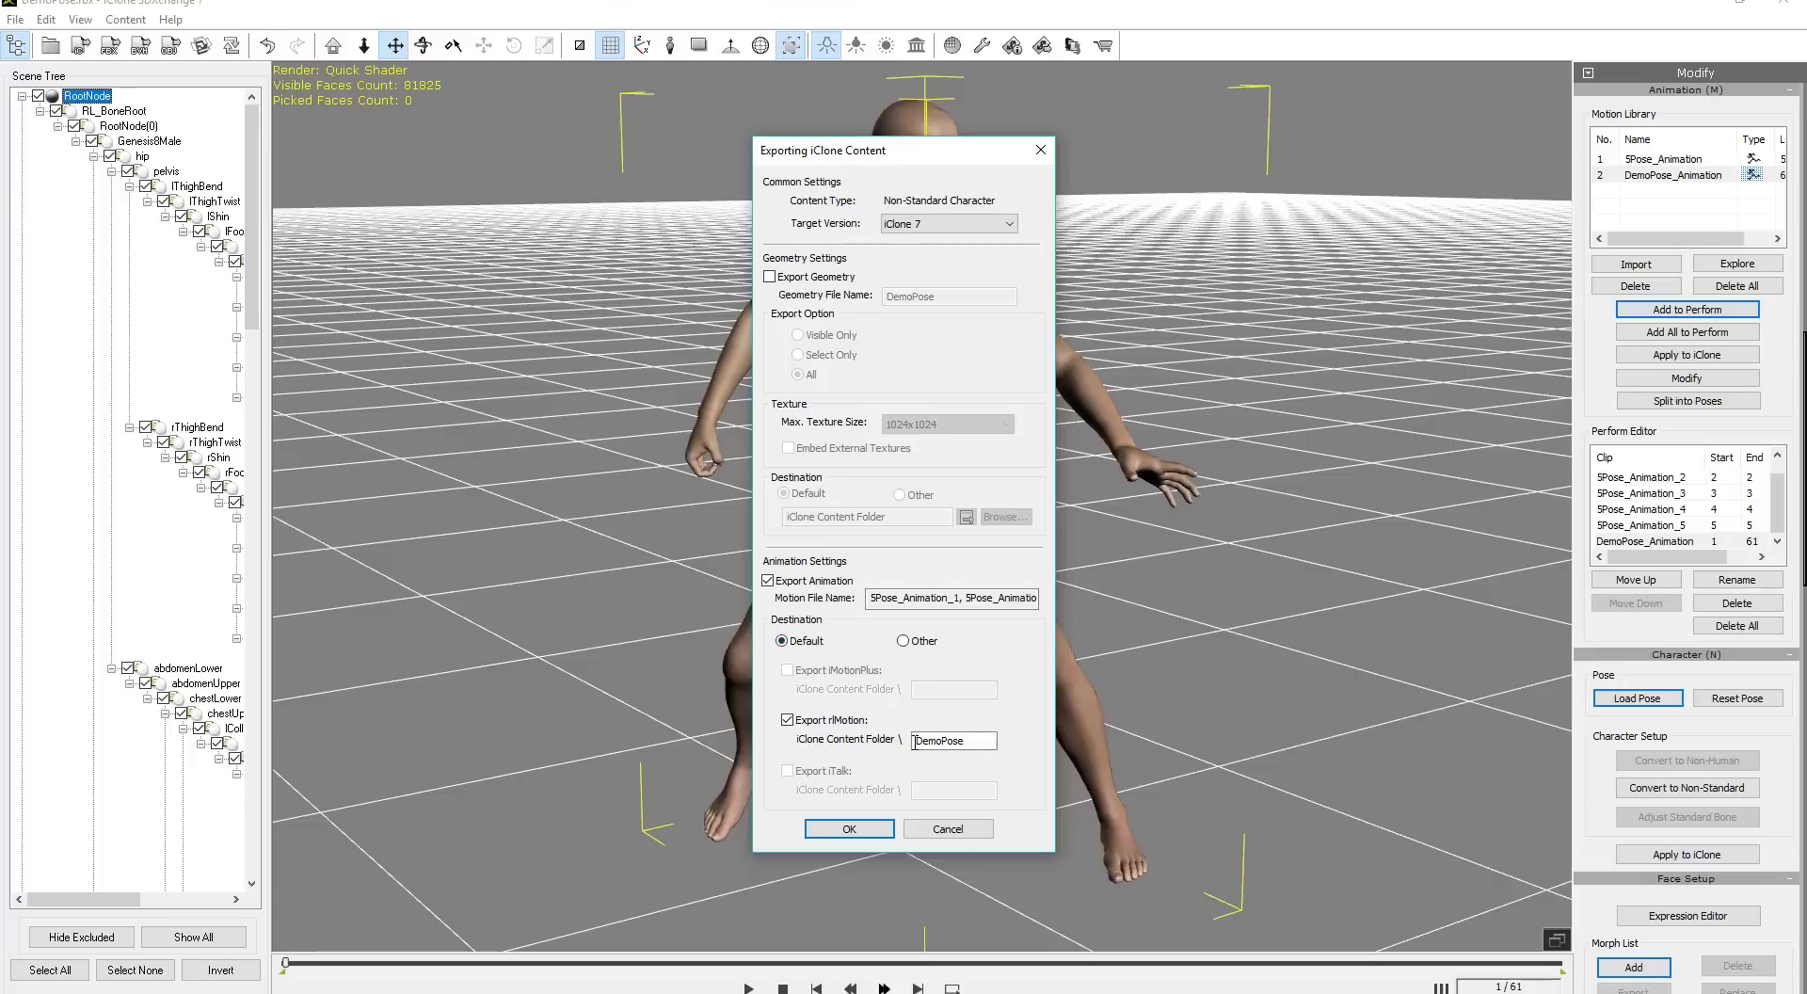
left_click(902, 641)
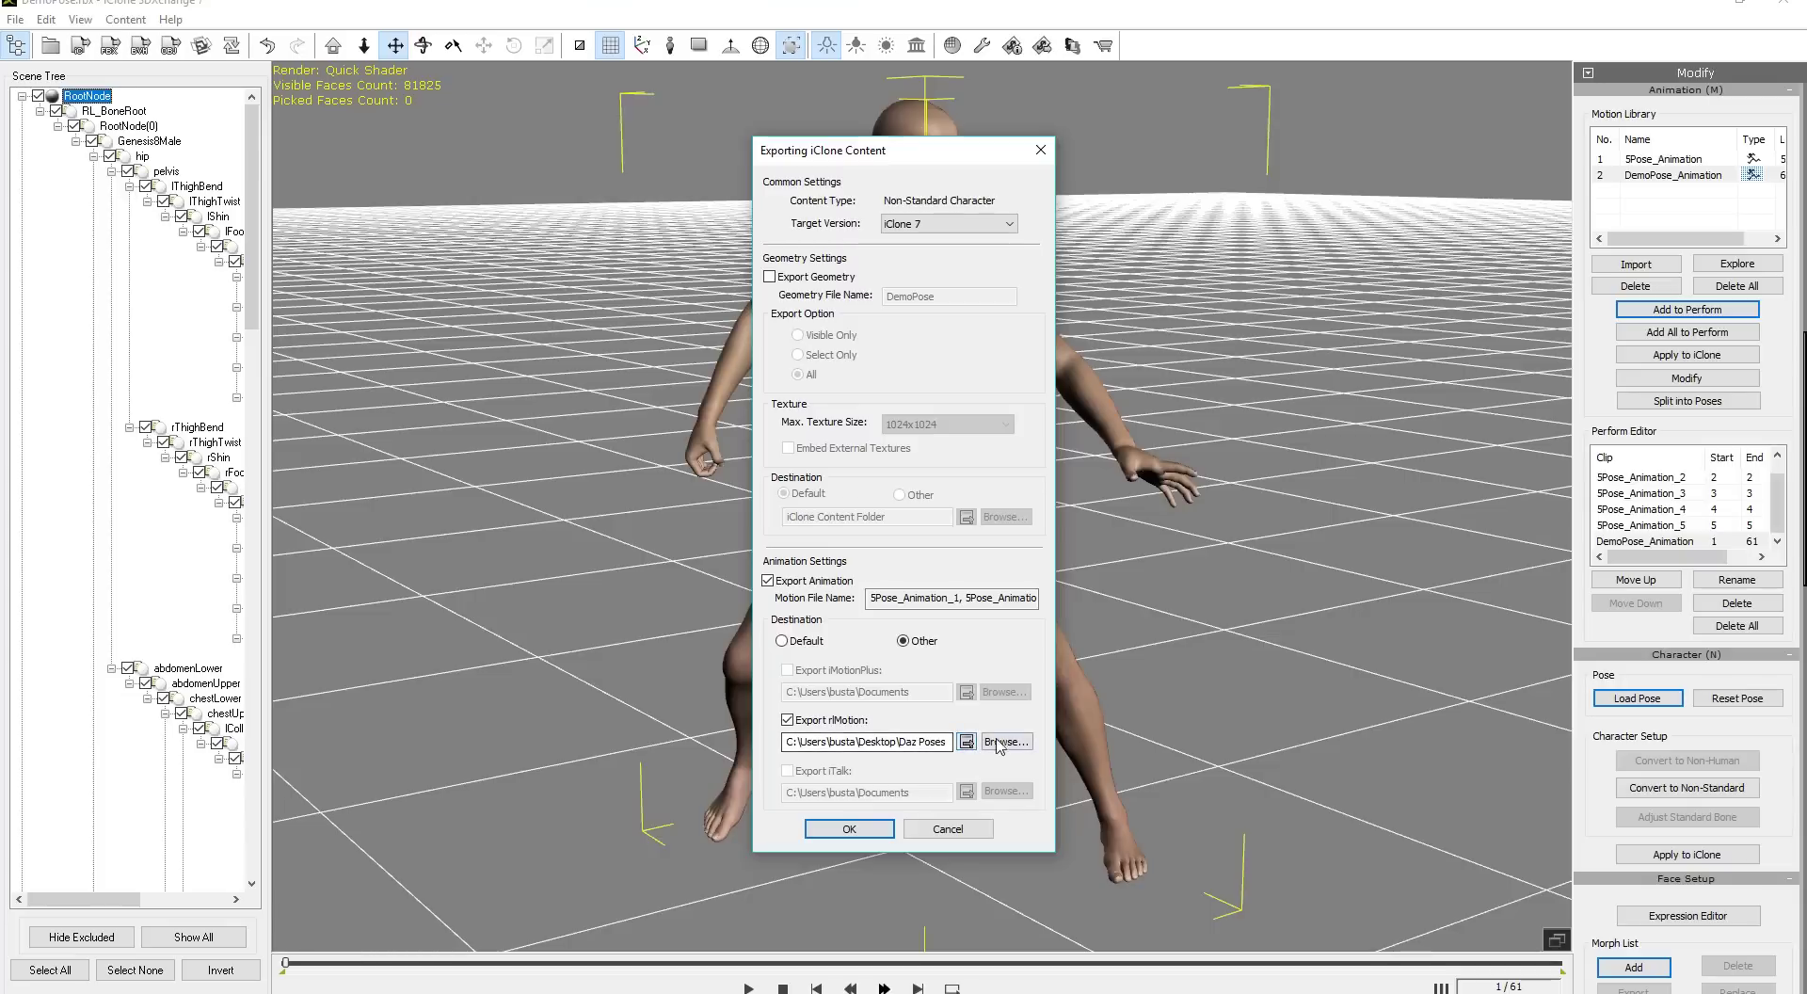
left_click(1007, 742)
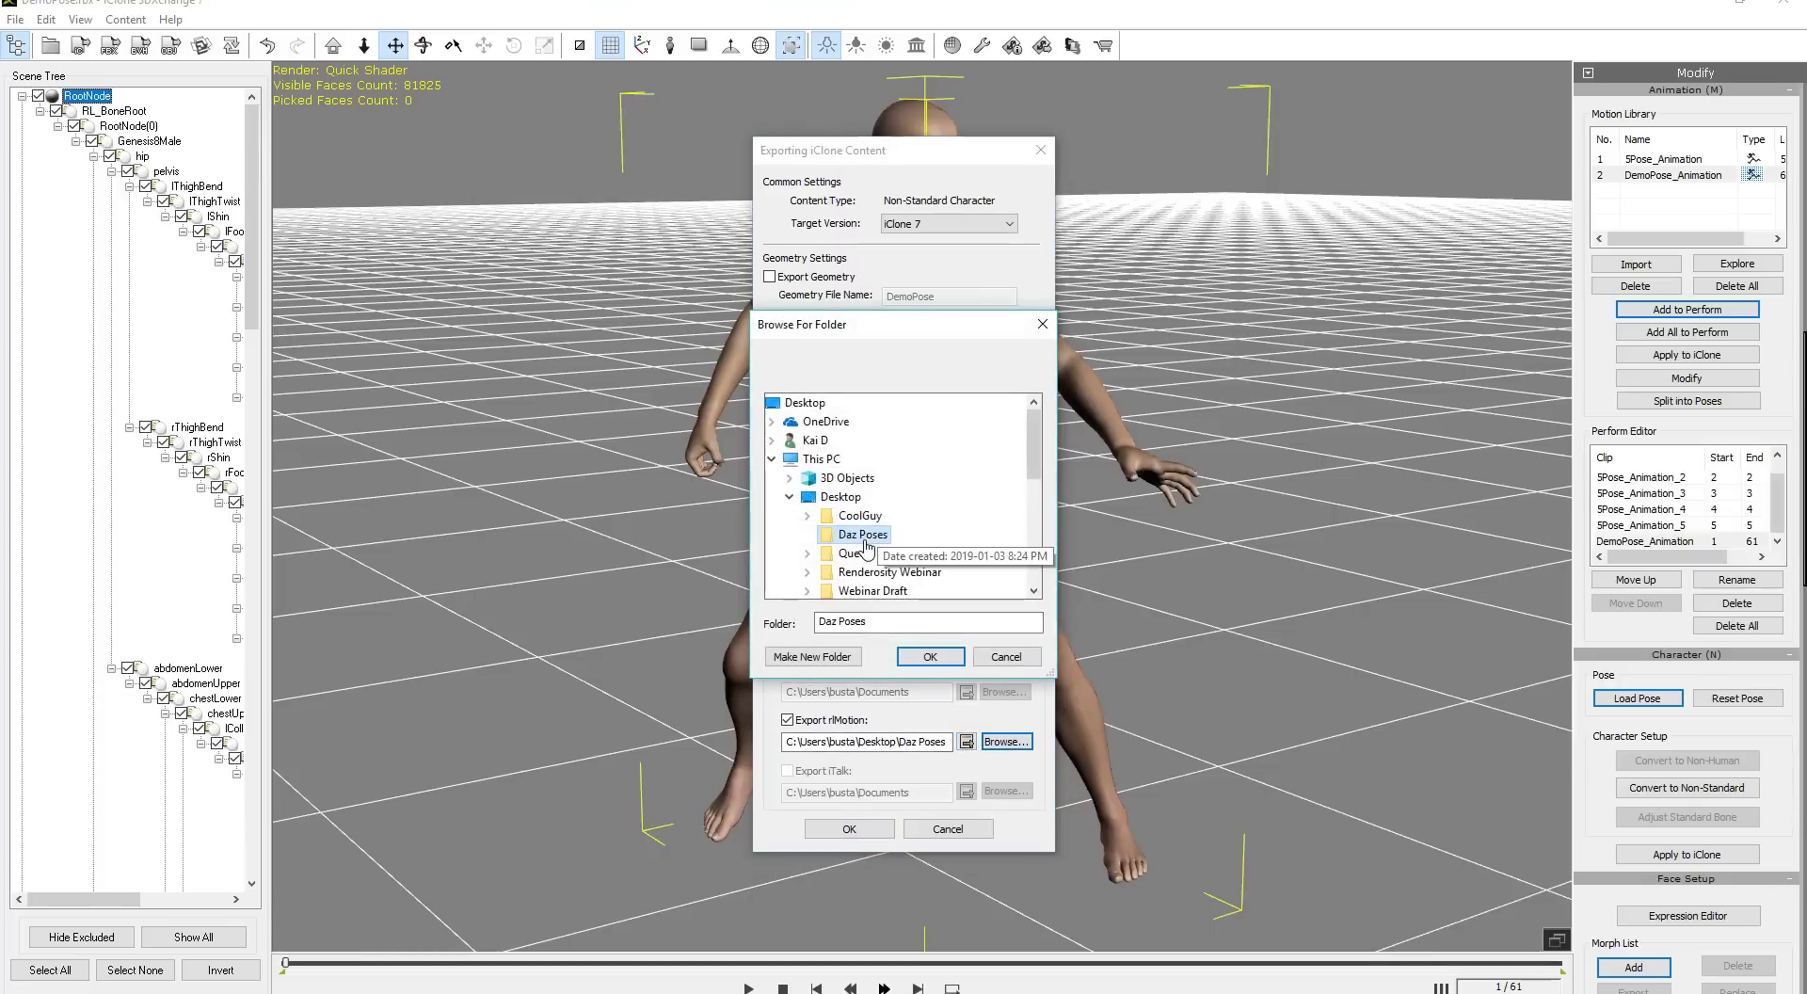
left_click(930, 657)
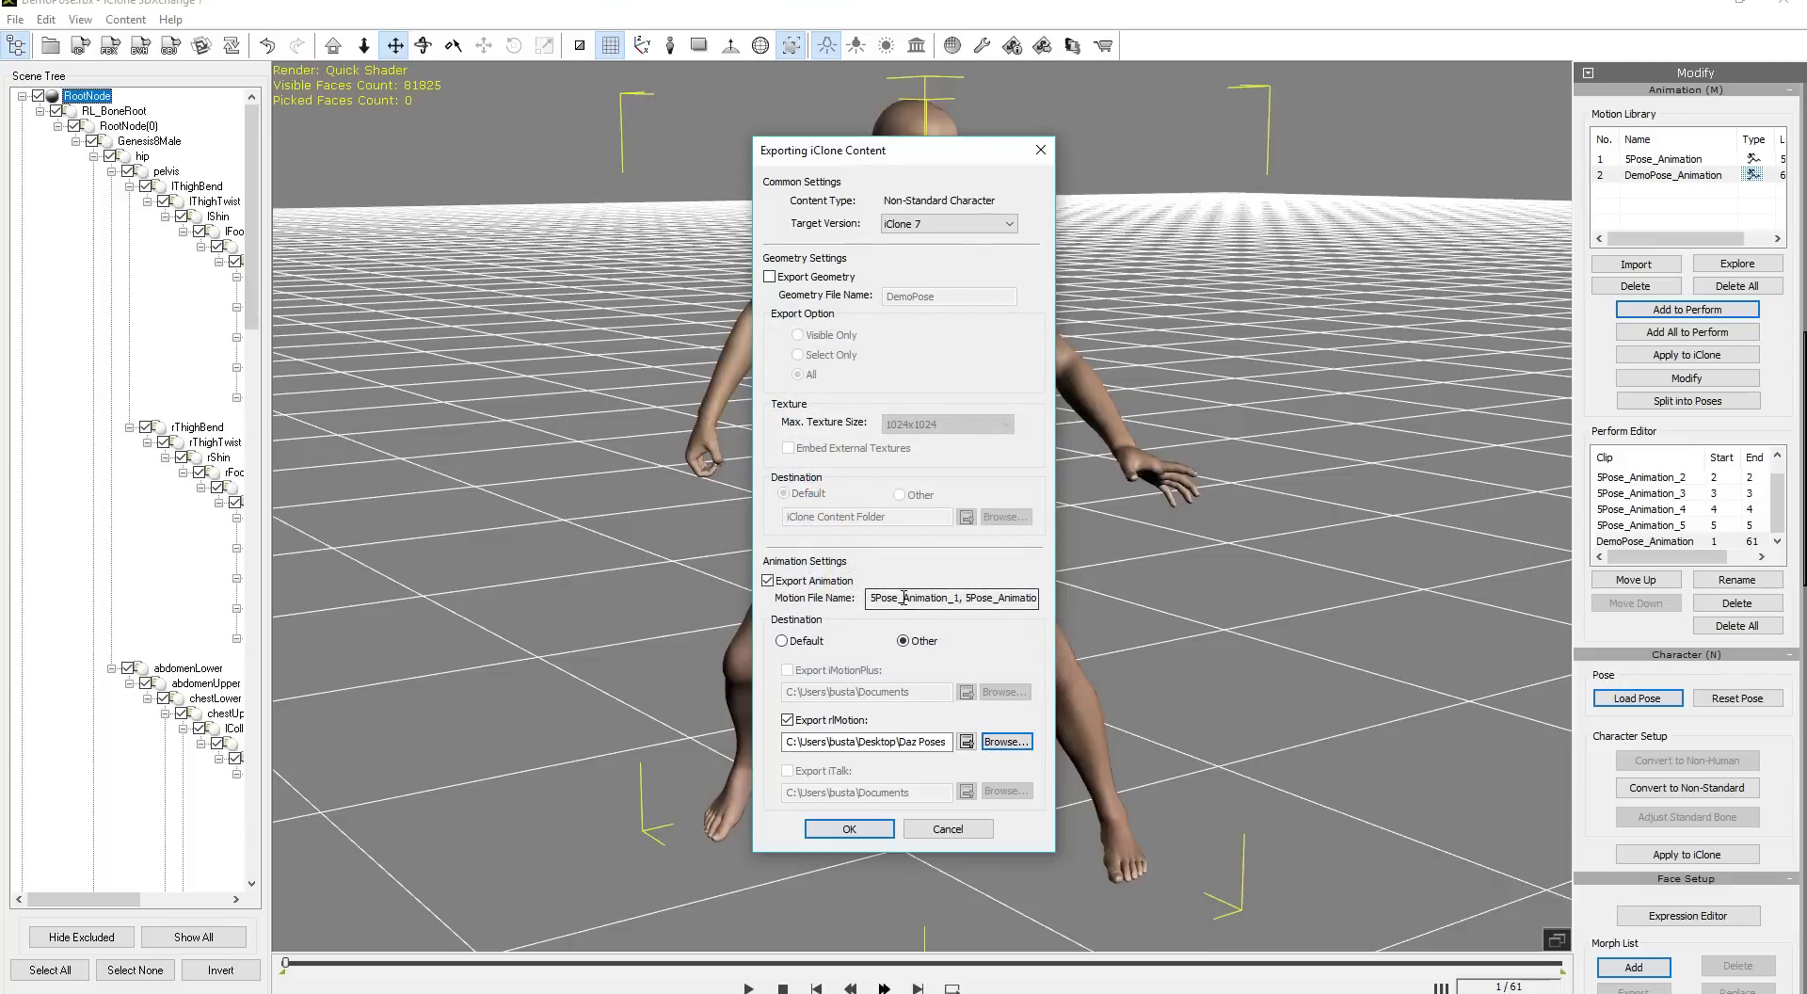
left_click_drag(905, 596, 828, 600)
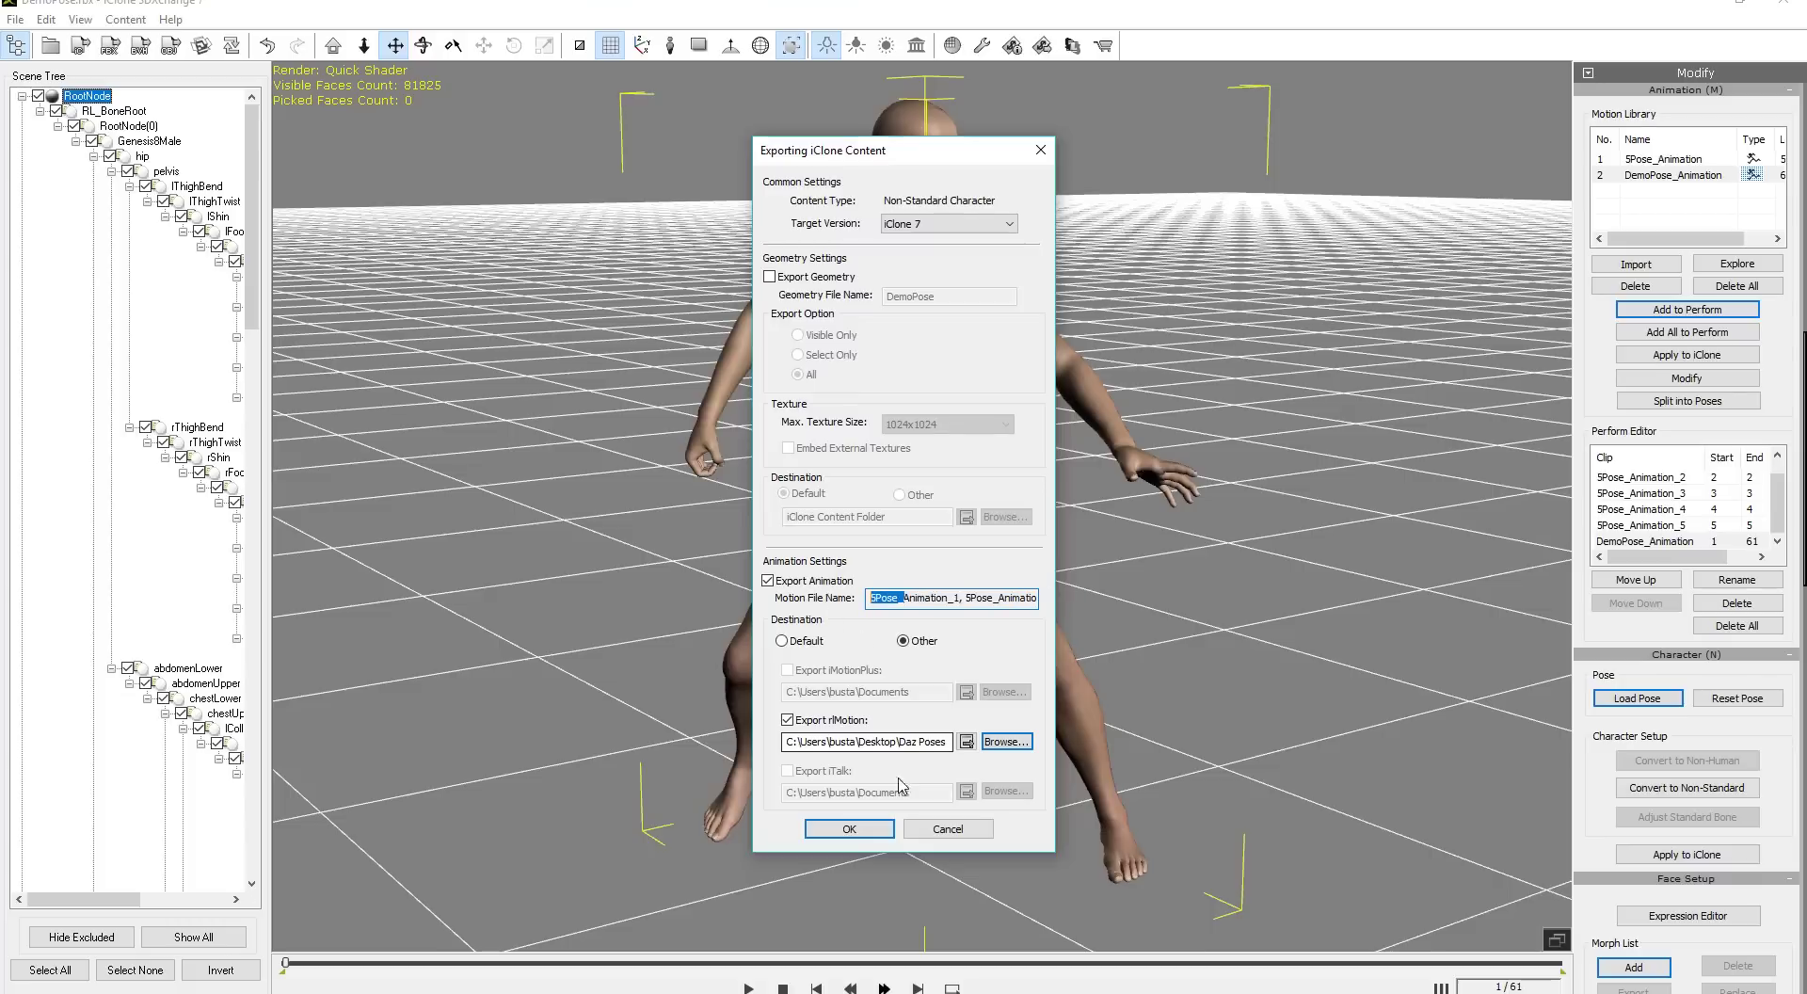
left_click(850, 828)
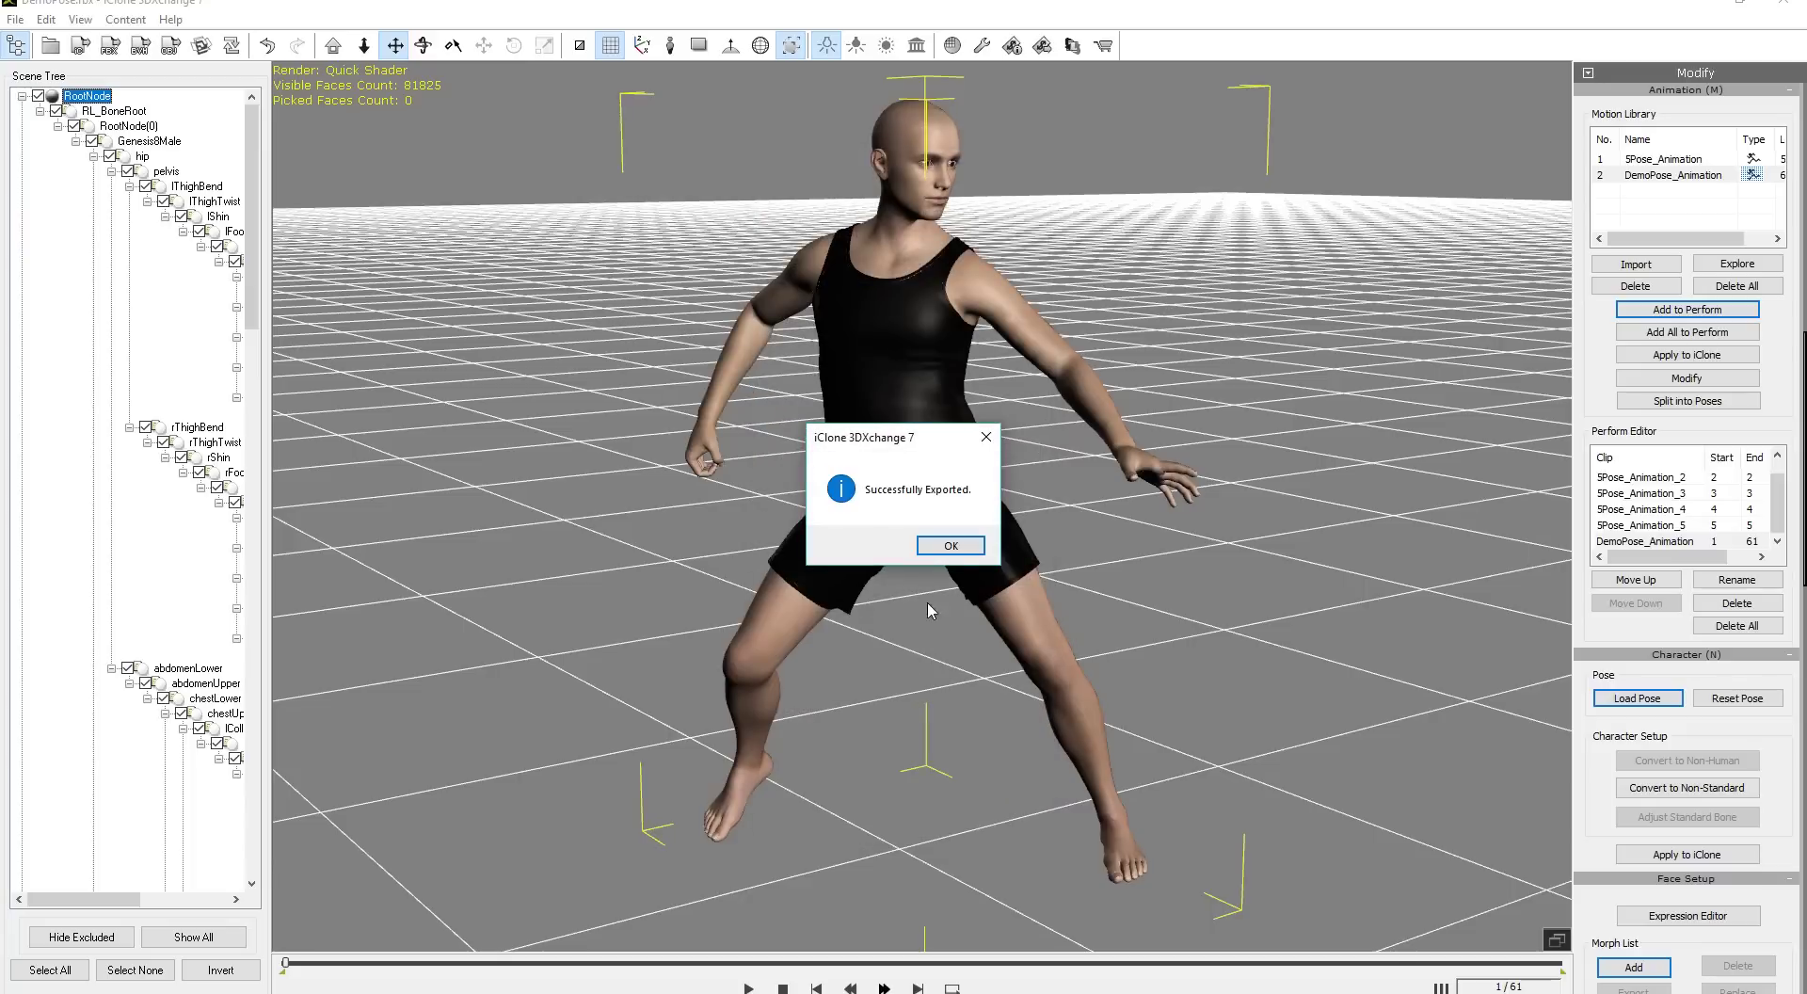
Dismiss the export success message and open the Daz Poses folder from the desktop
left_click(951, 546)
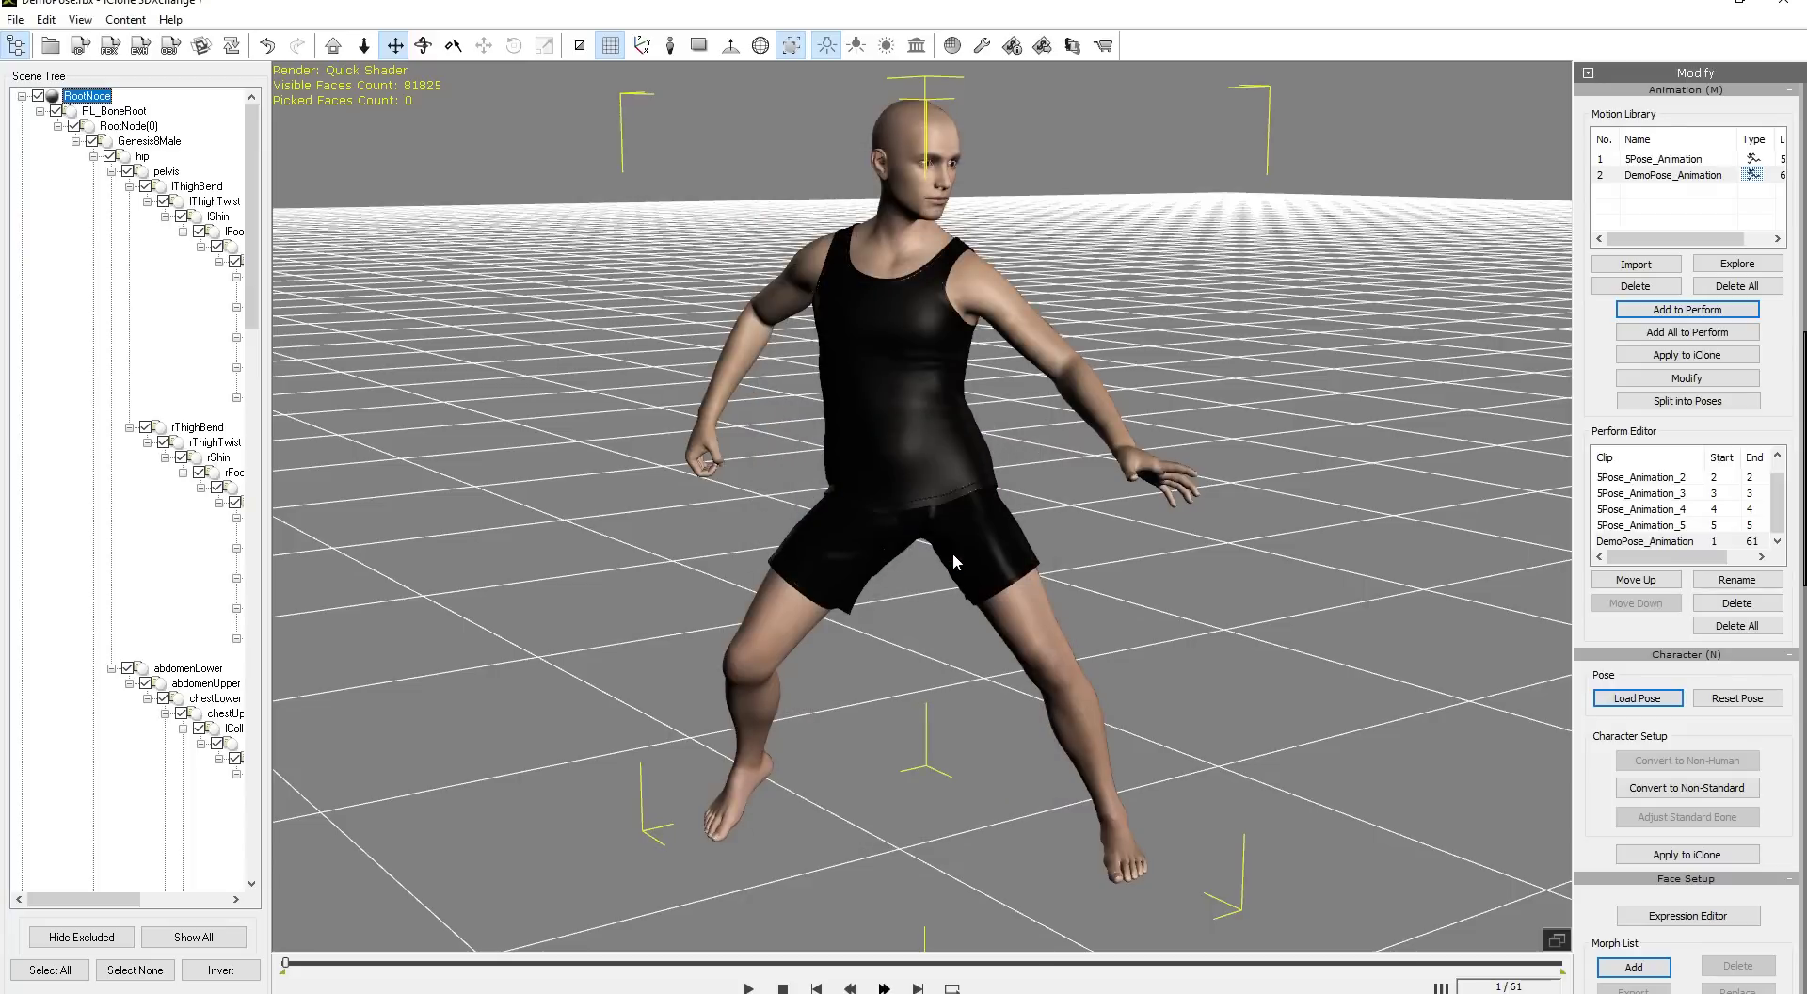
key("alt+Tab")
key("Tab")
key("Tab")
key("Tab")
key("Tab")
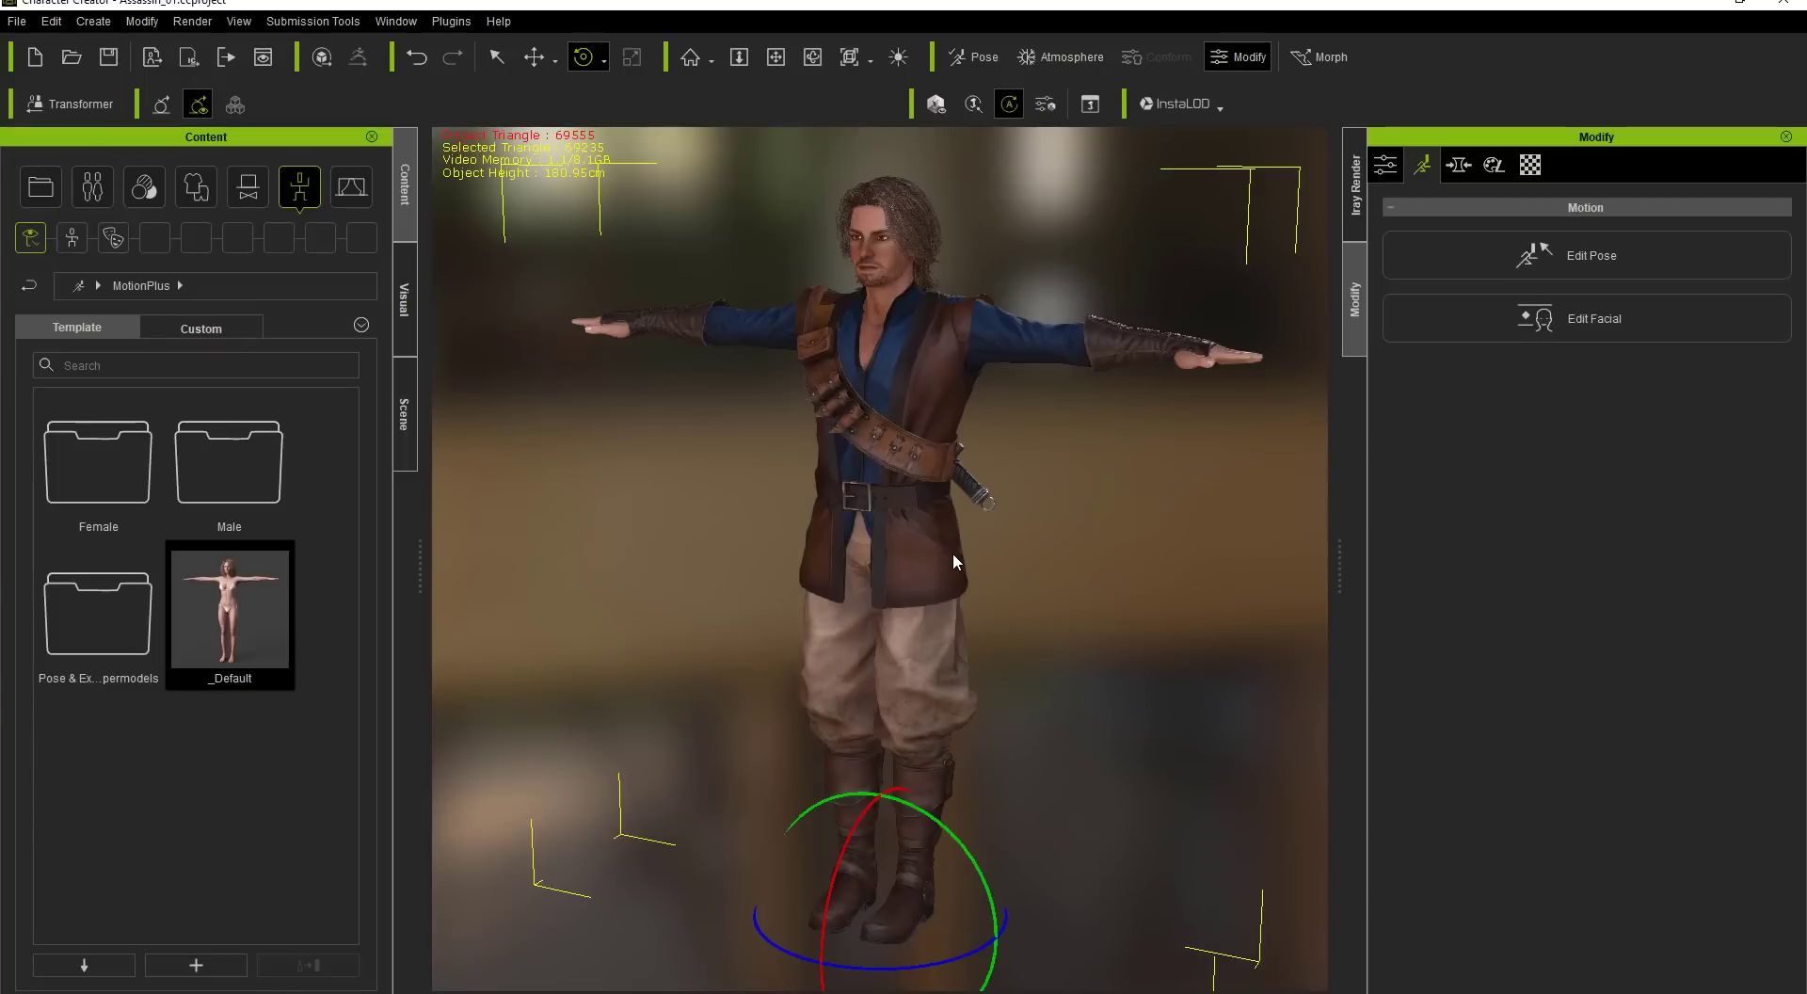
key("super+d")
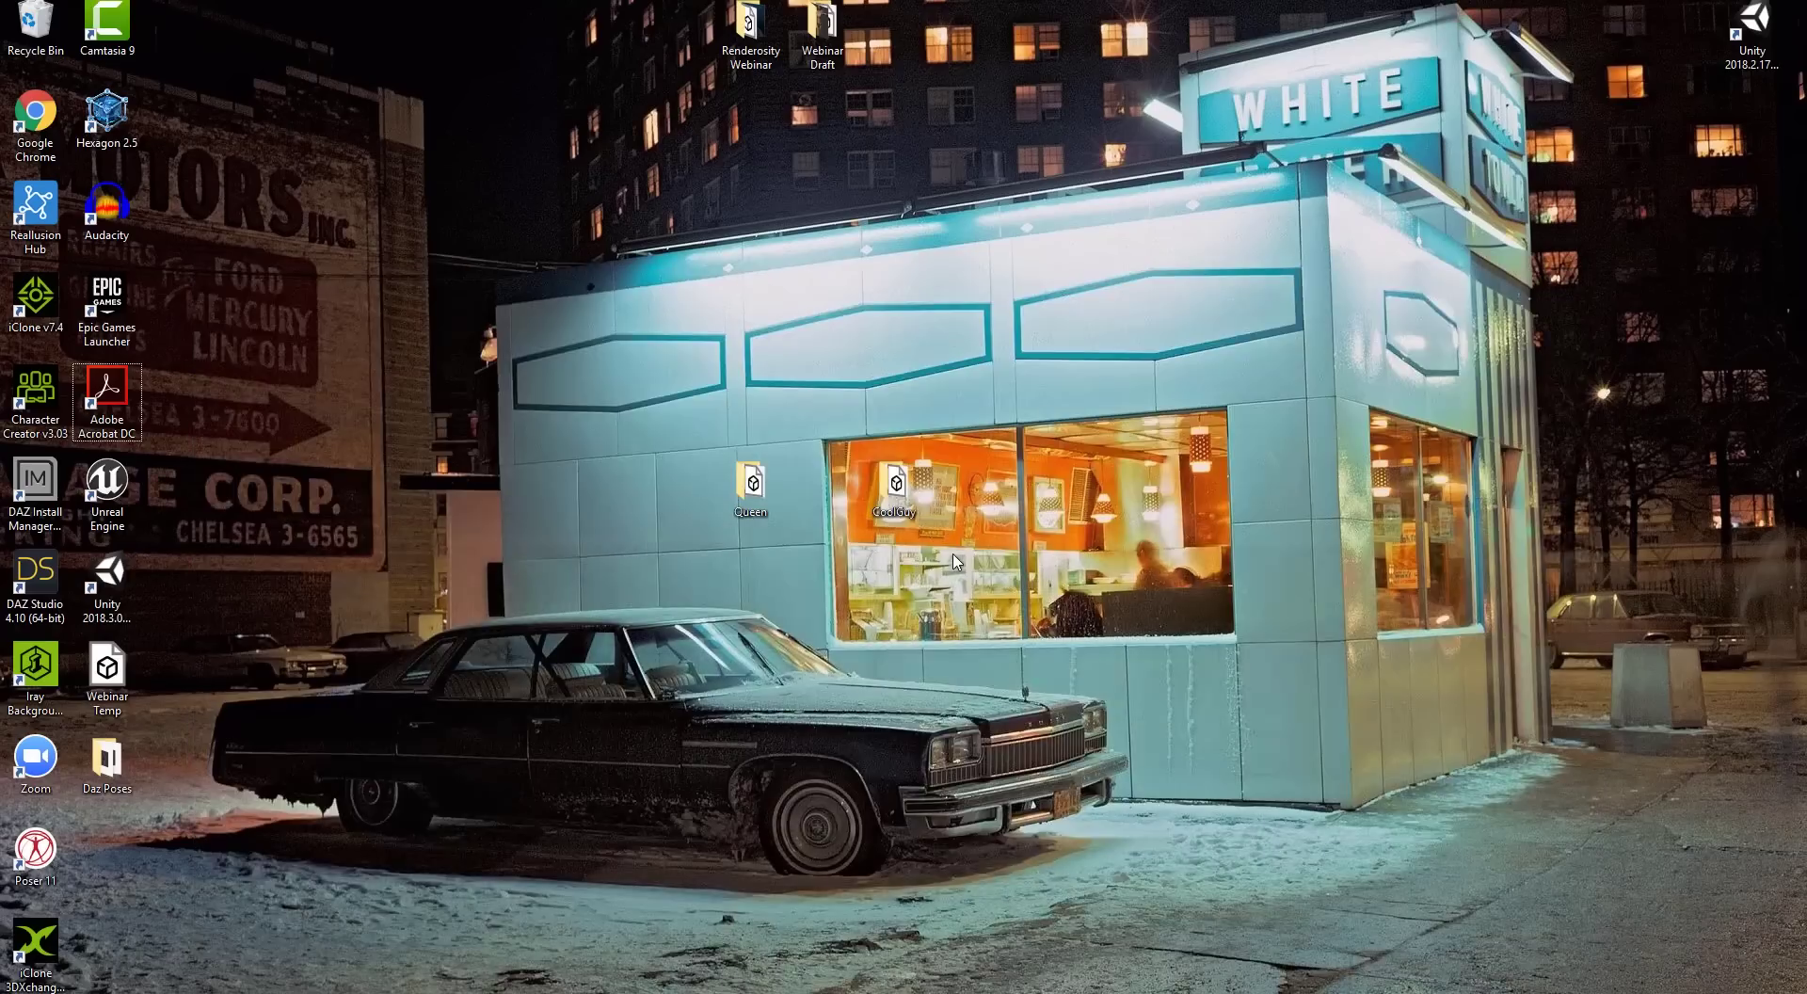
double_click(107, 760)
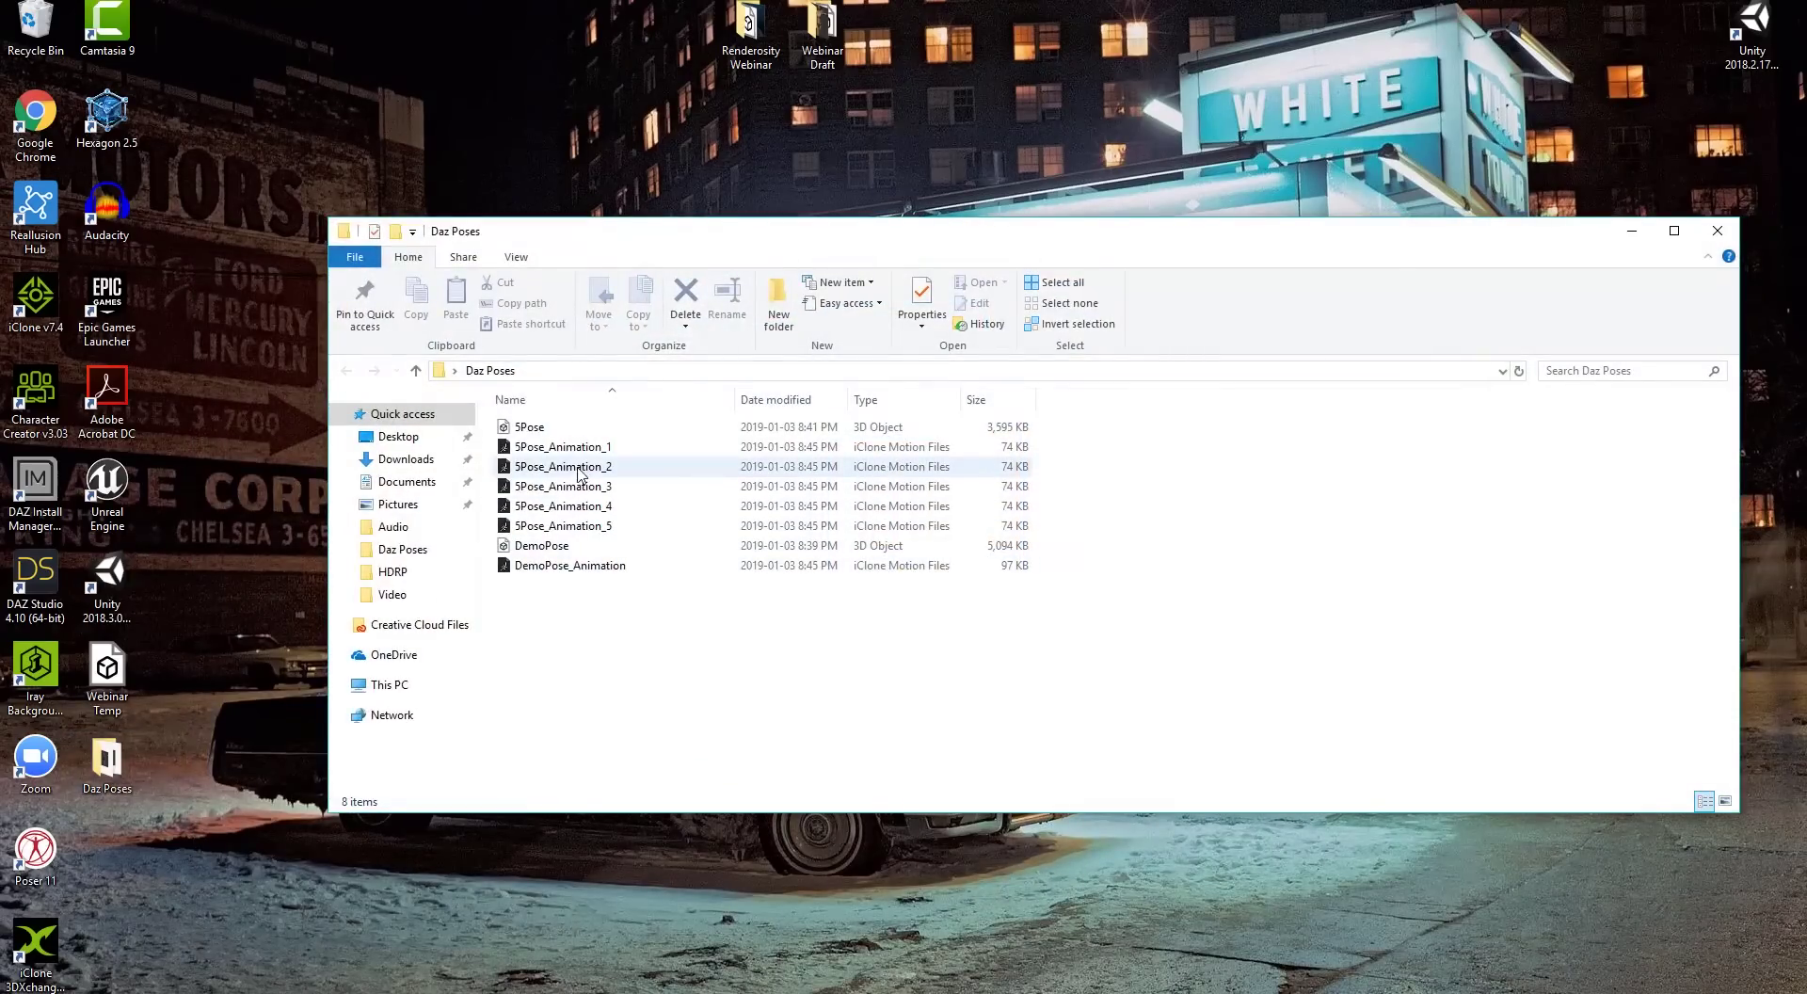
Check the six exported files, 5Pose_Animation_1–5 and DemoPose_Animation, then return to Character Creator
left_click(577, 448)
left_click(582, 468)
left_click(583, 486)
left_click(591, 507)
left_click(593, 526)
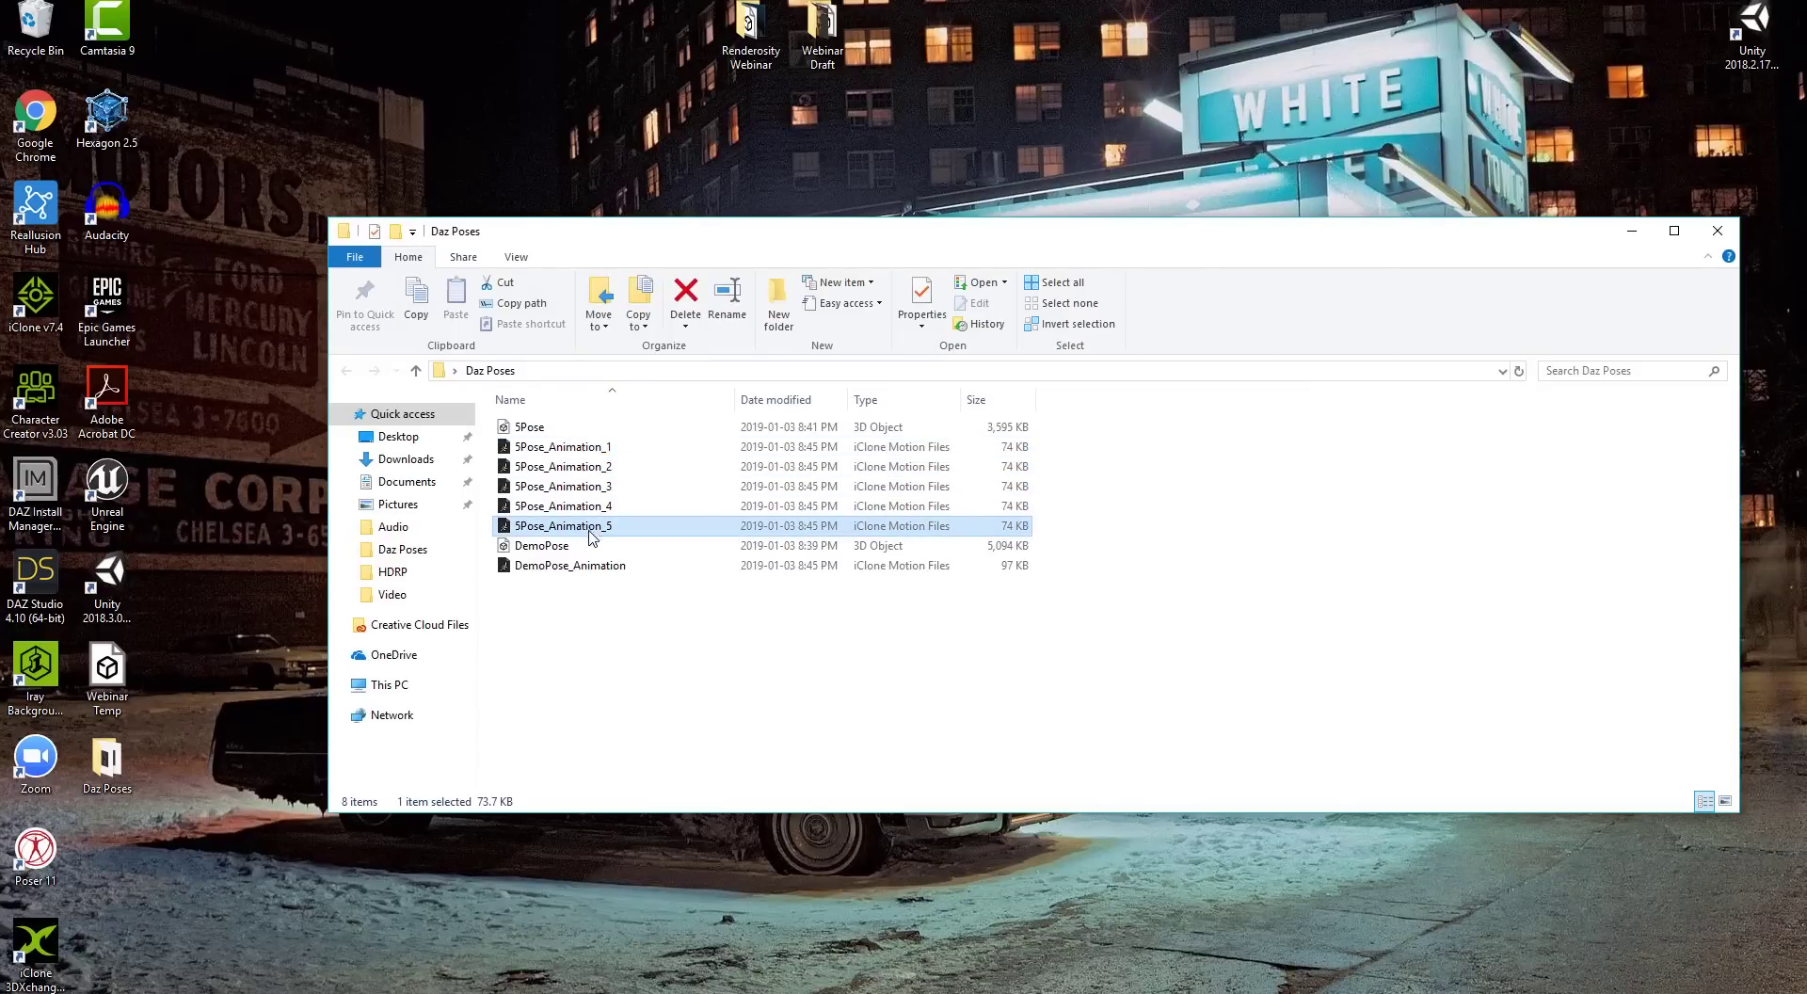
left_click(597, 565)
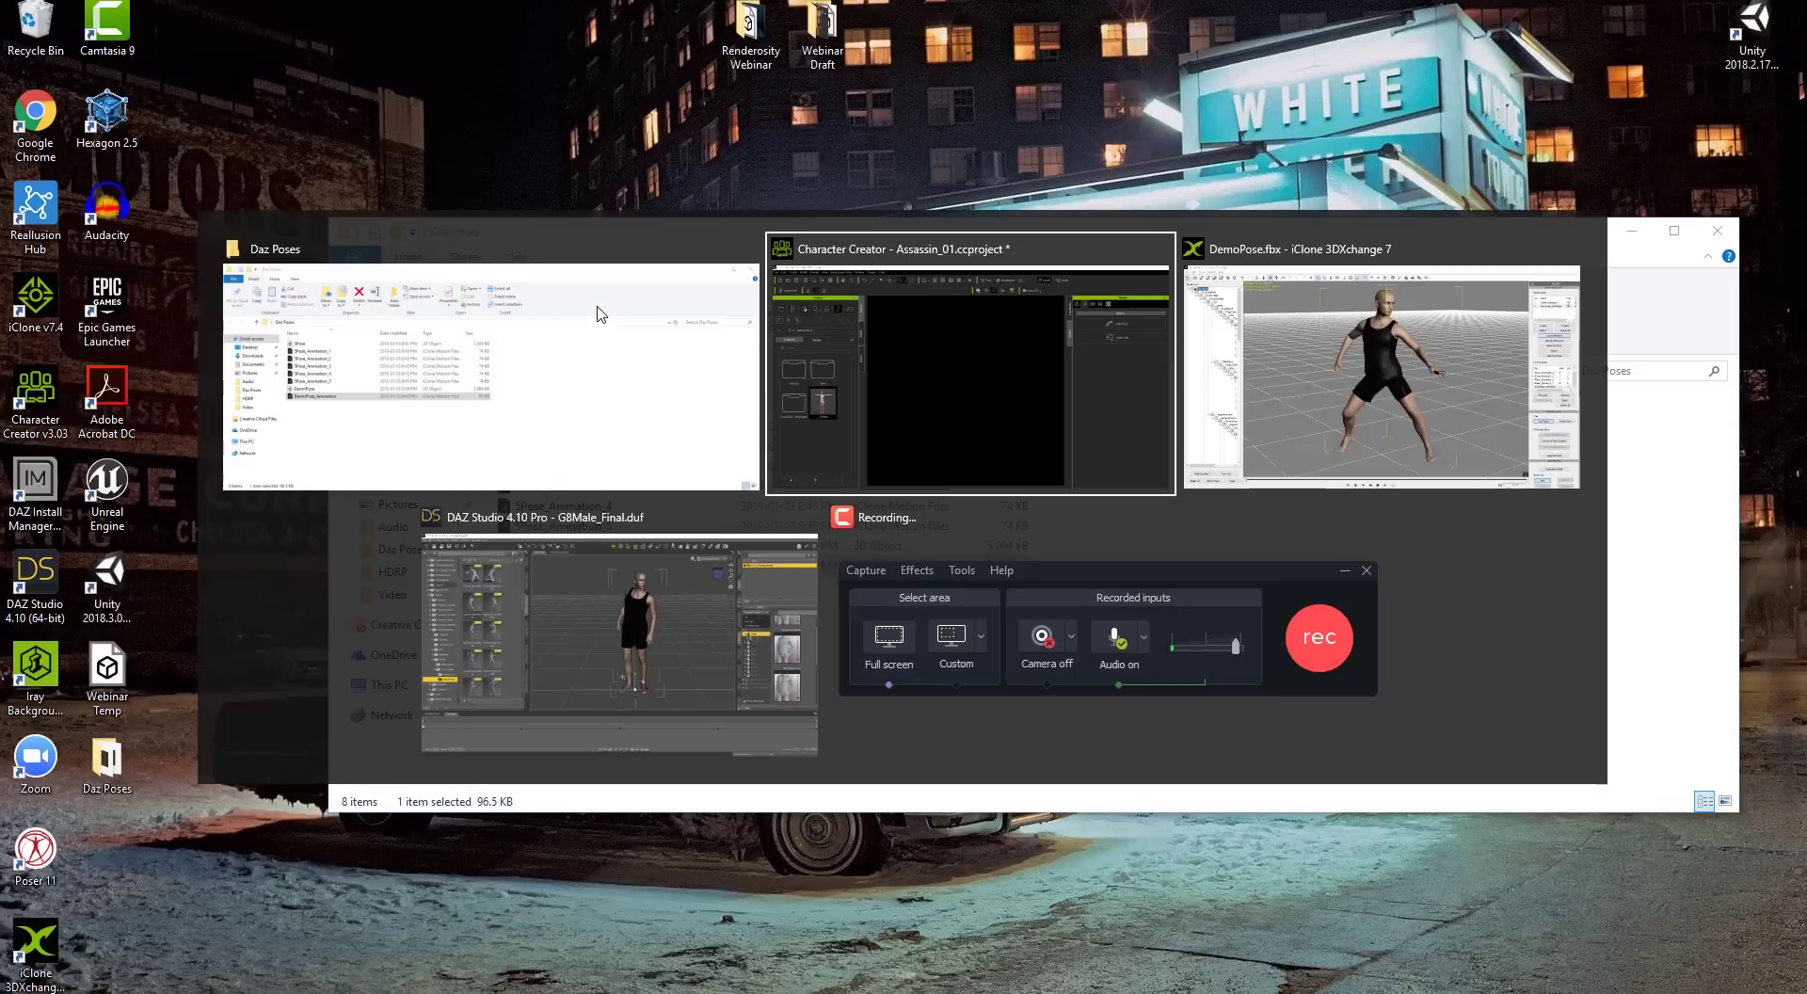
key("alt+Tab")
key("alt+Tab")
key("alt+Tab")
key("alt+Tab")
key("alt+Tab")
key("alt+Tab")
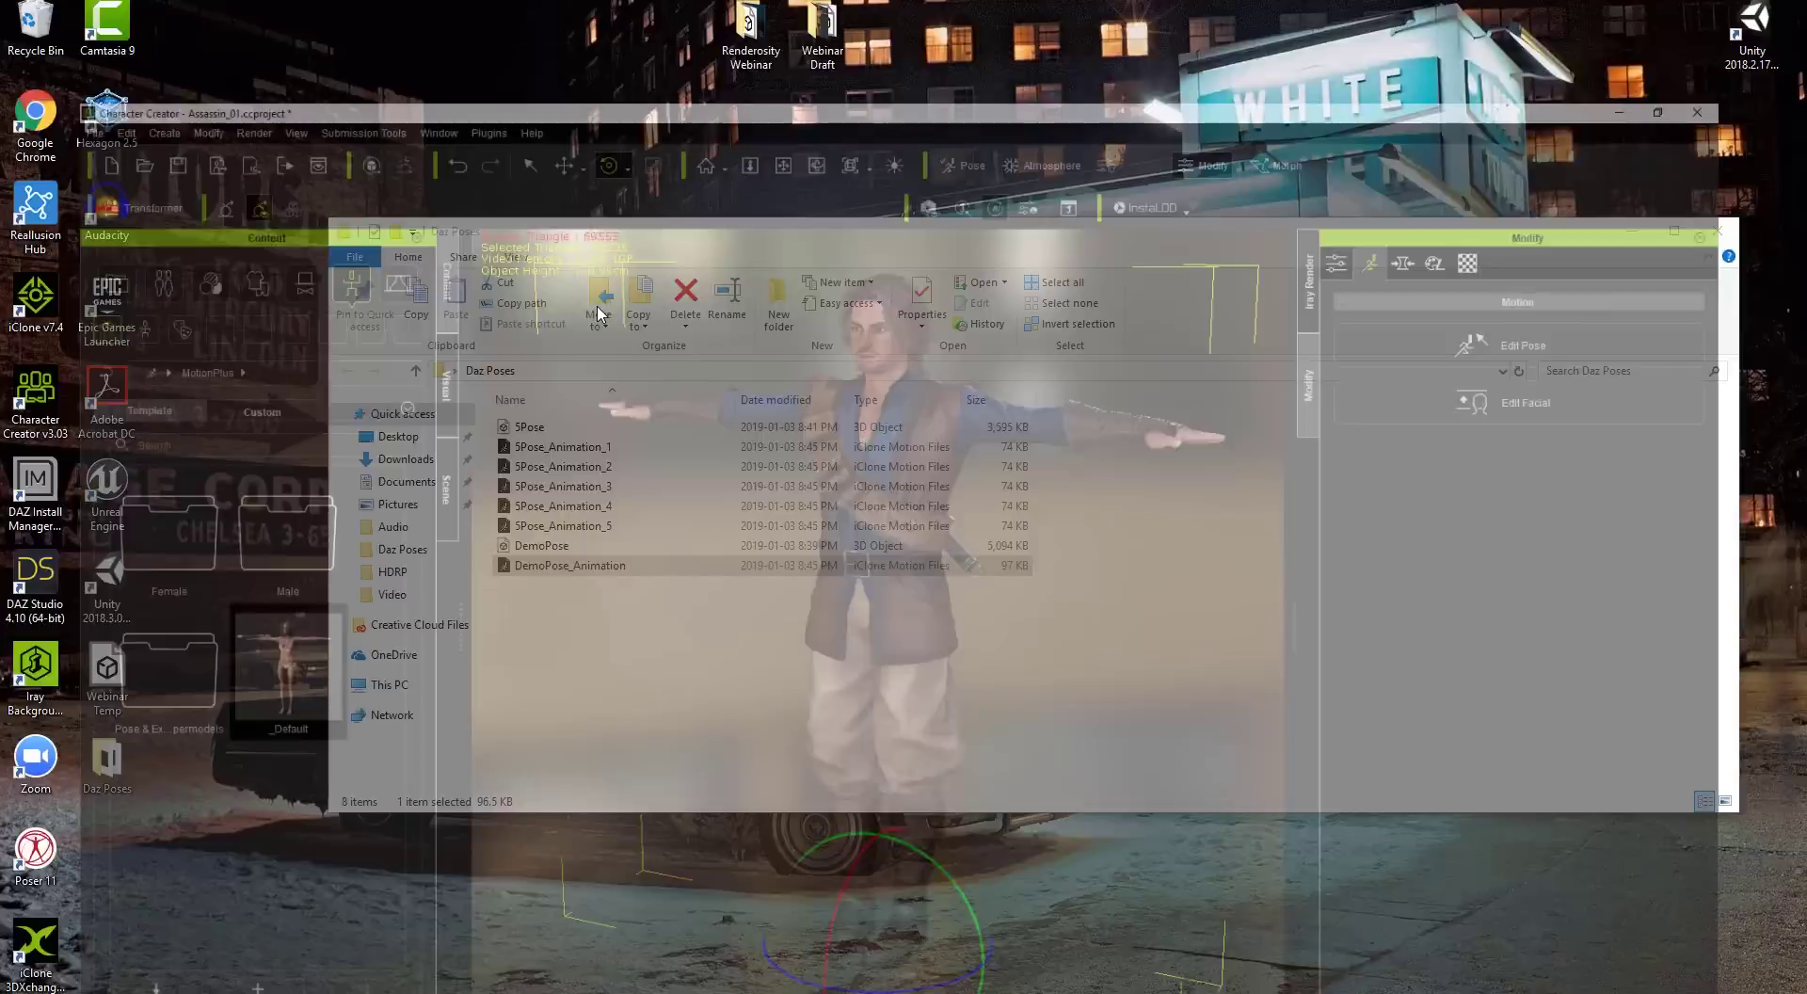
key("alt+Tab")
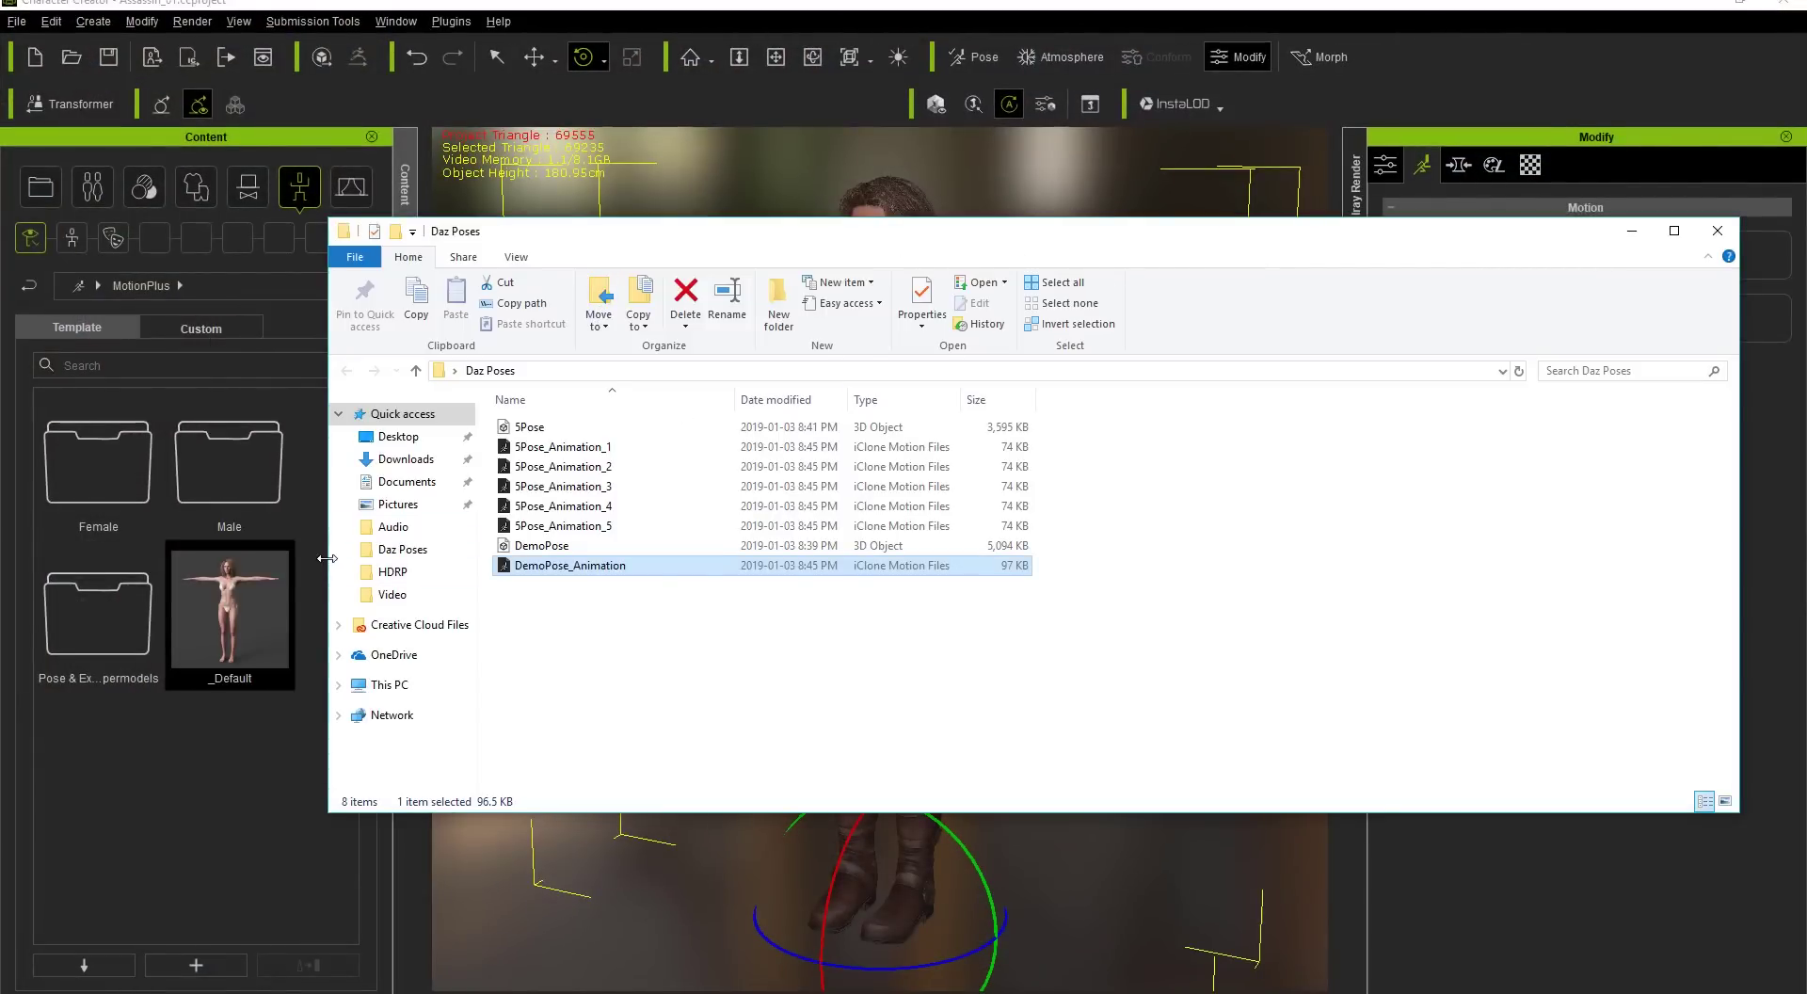
Move the Explorer window aside and drop DemoPose_Animation onto the character, replacing the T-pose
left_click_drag(329, 565, 937, 565)
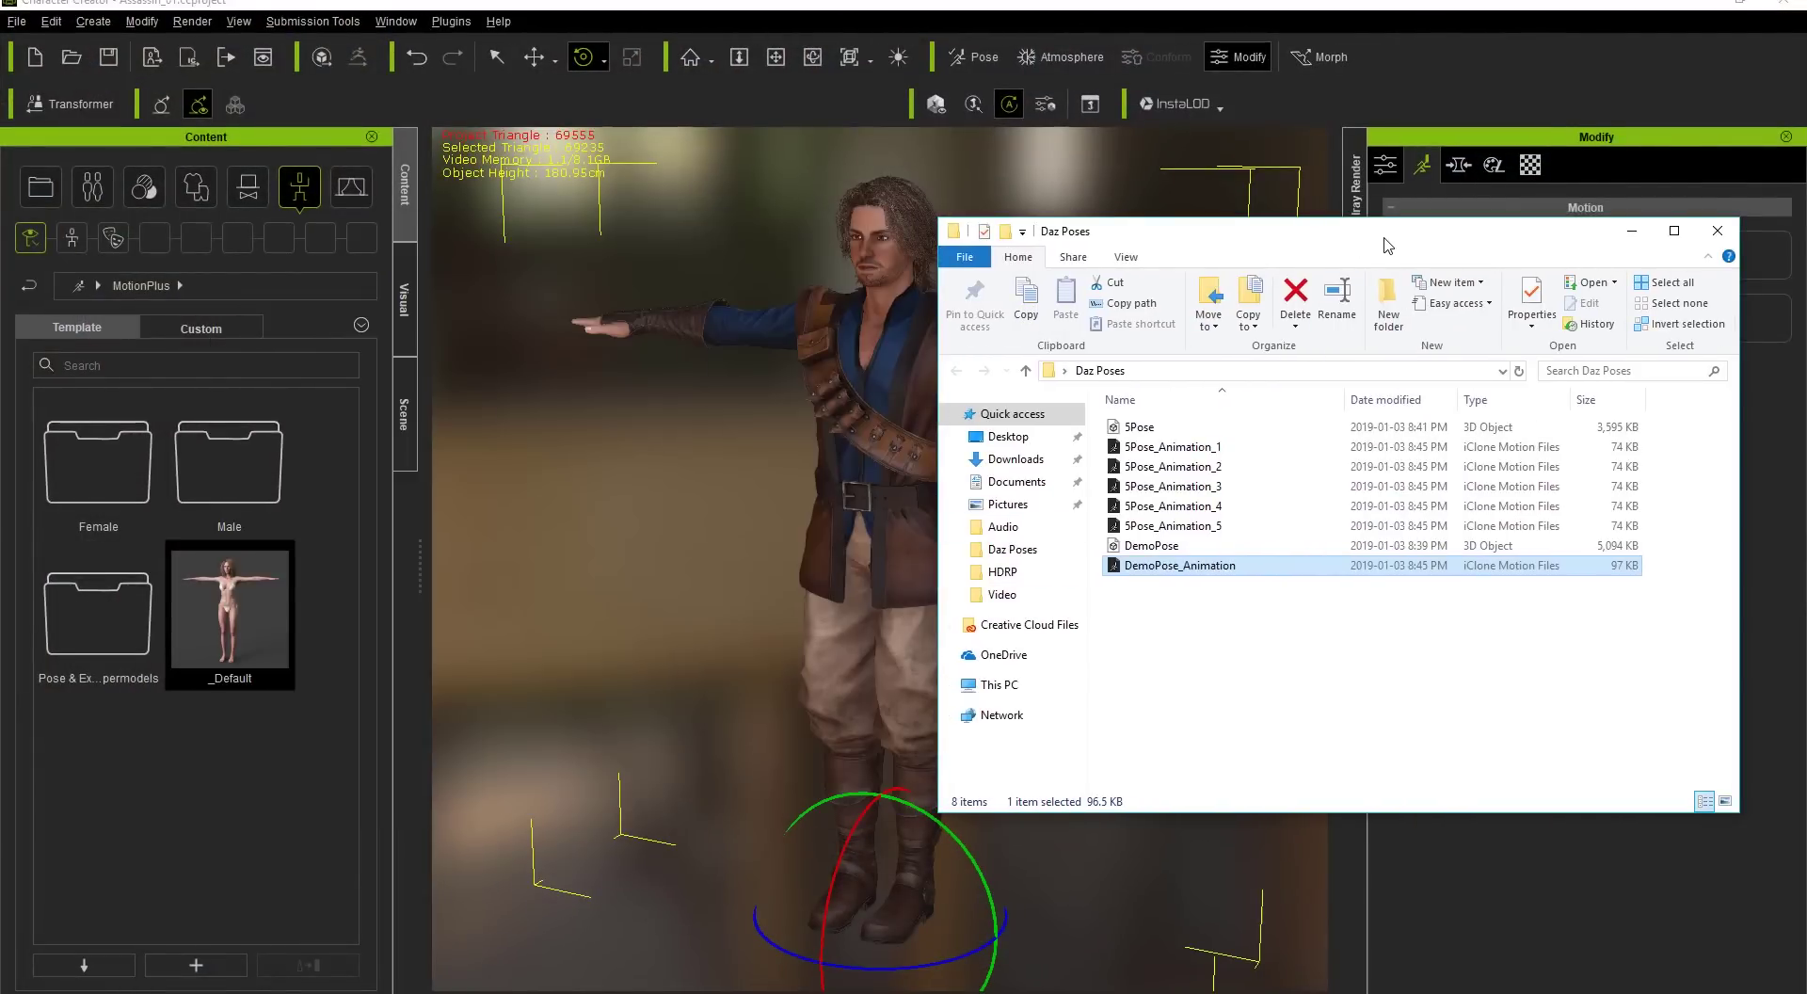
left_click_drag(1382, 241, 366, 69)
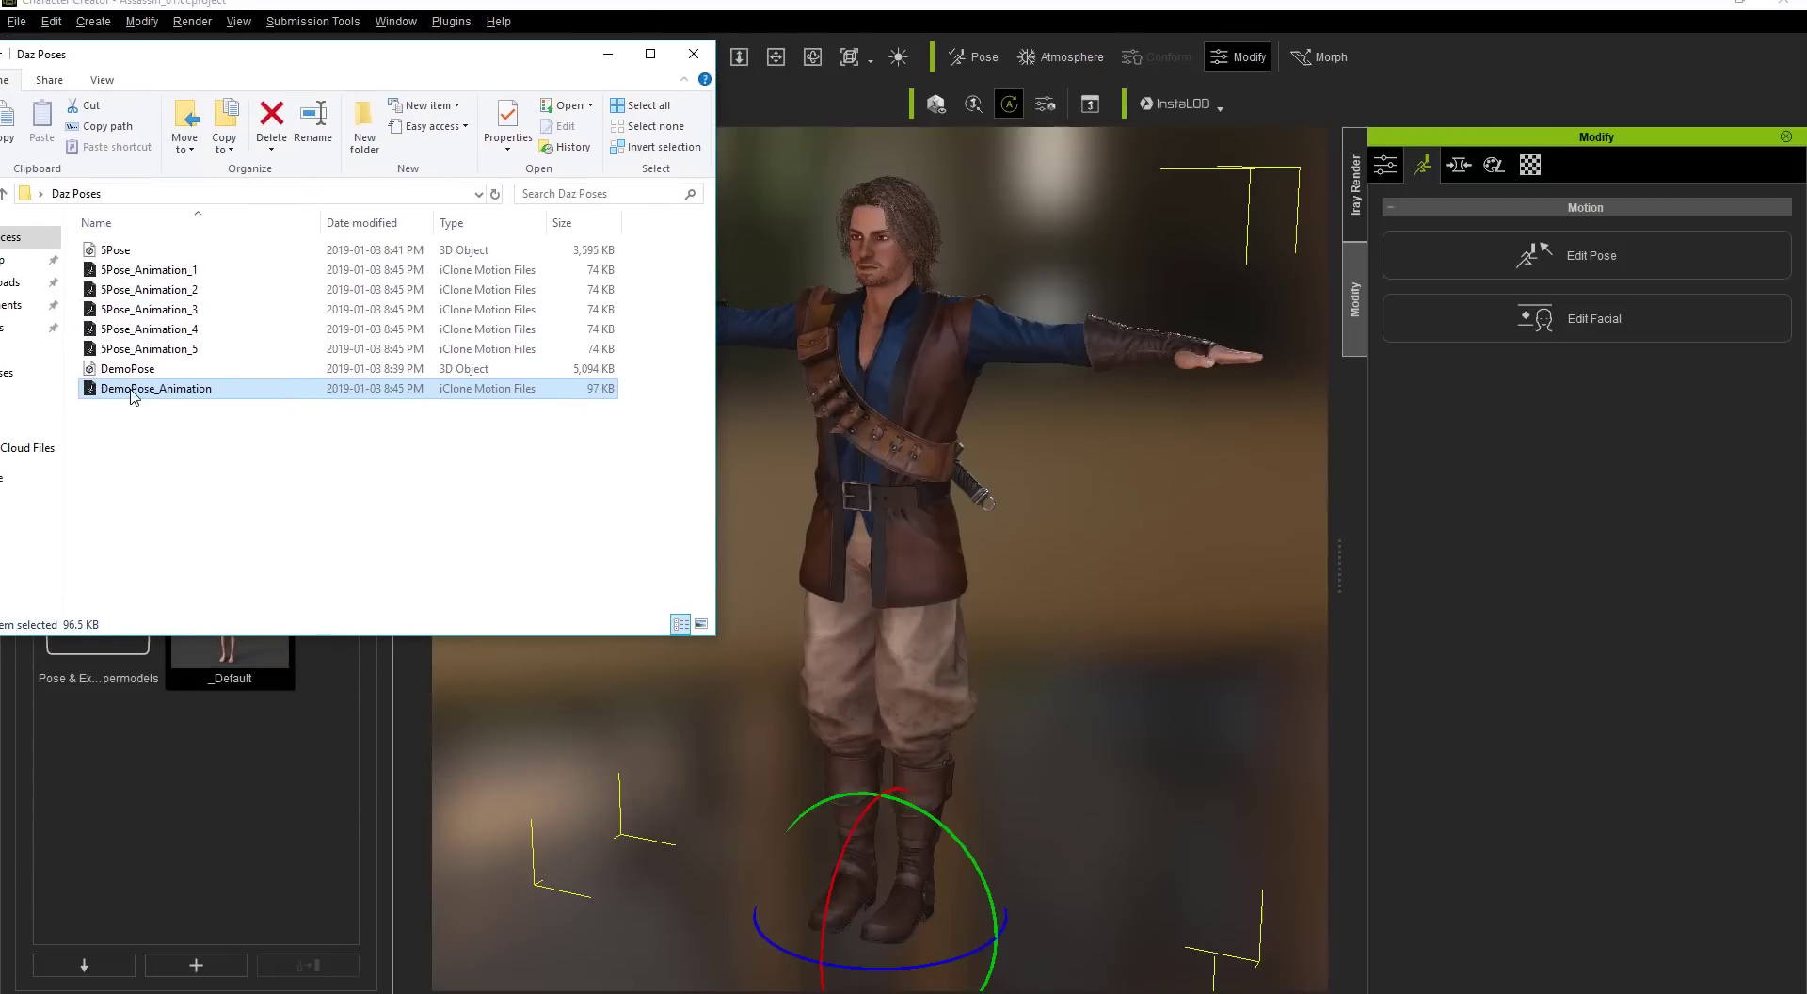
left_click_drag(134, 396, 917, 442)
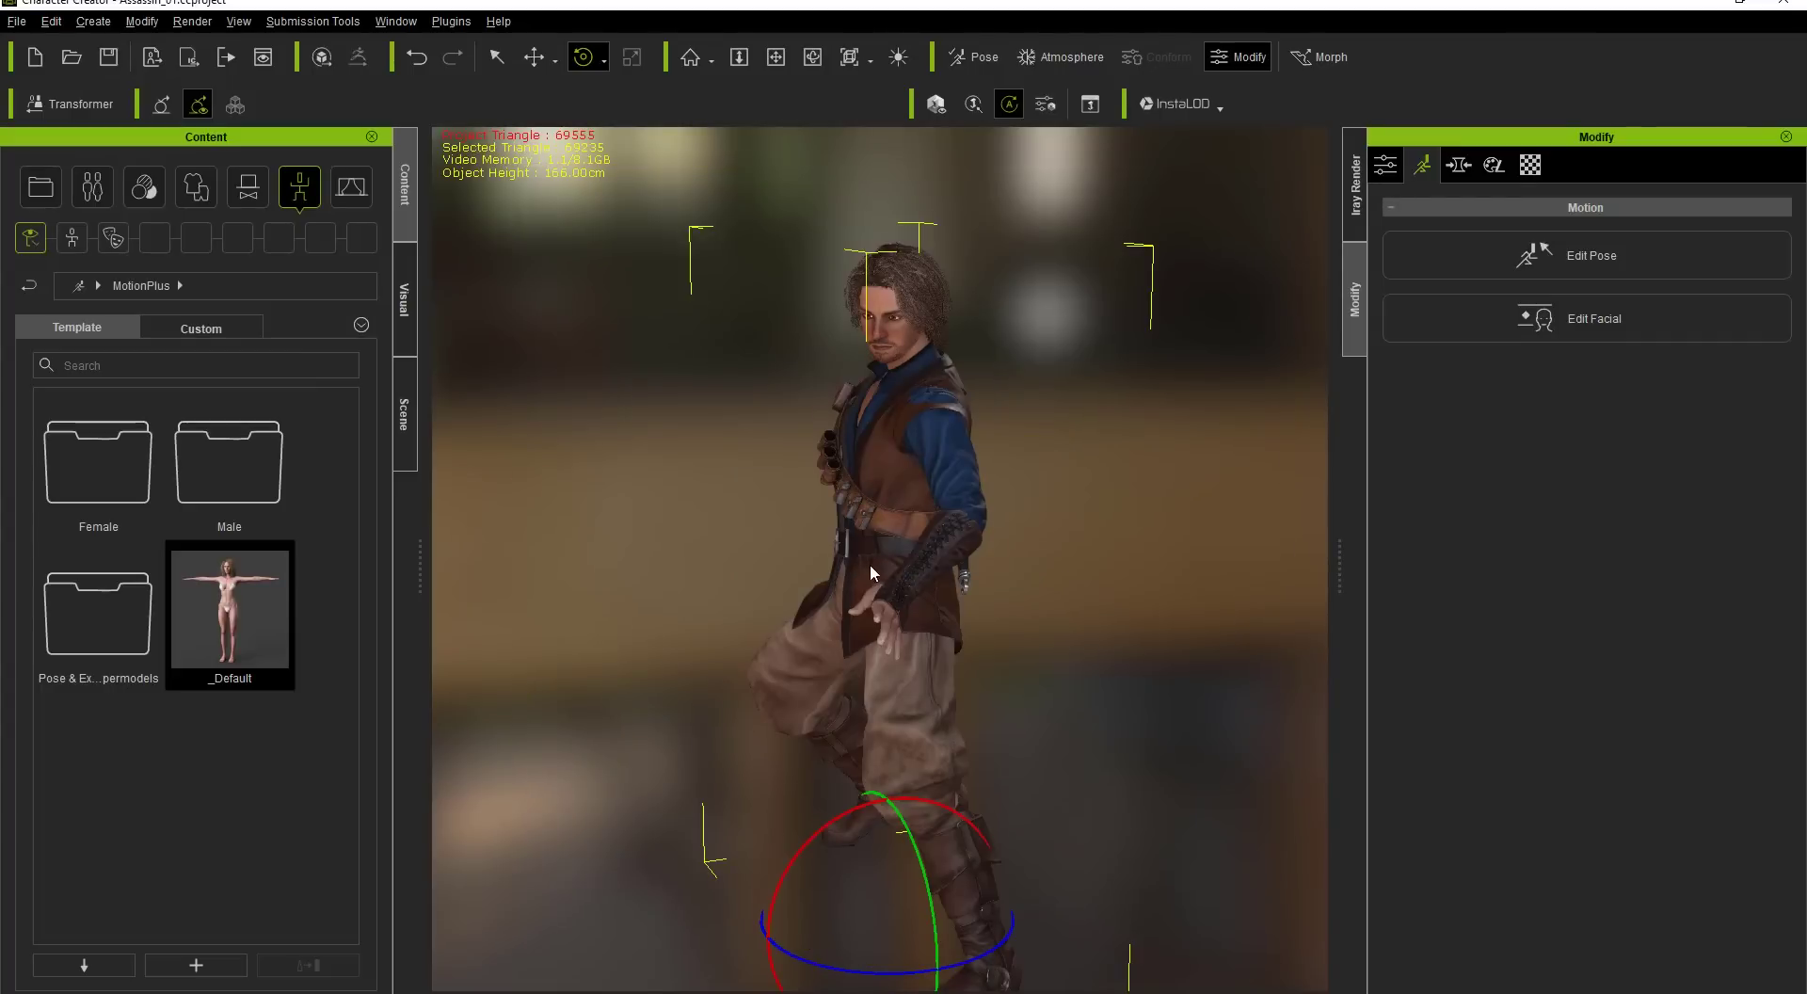
left_click_drag(759, 589, 1118, 479)
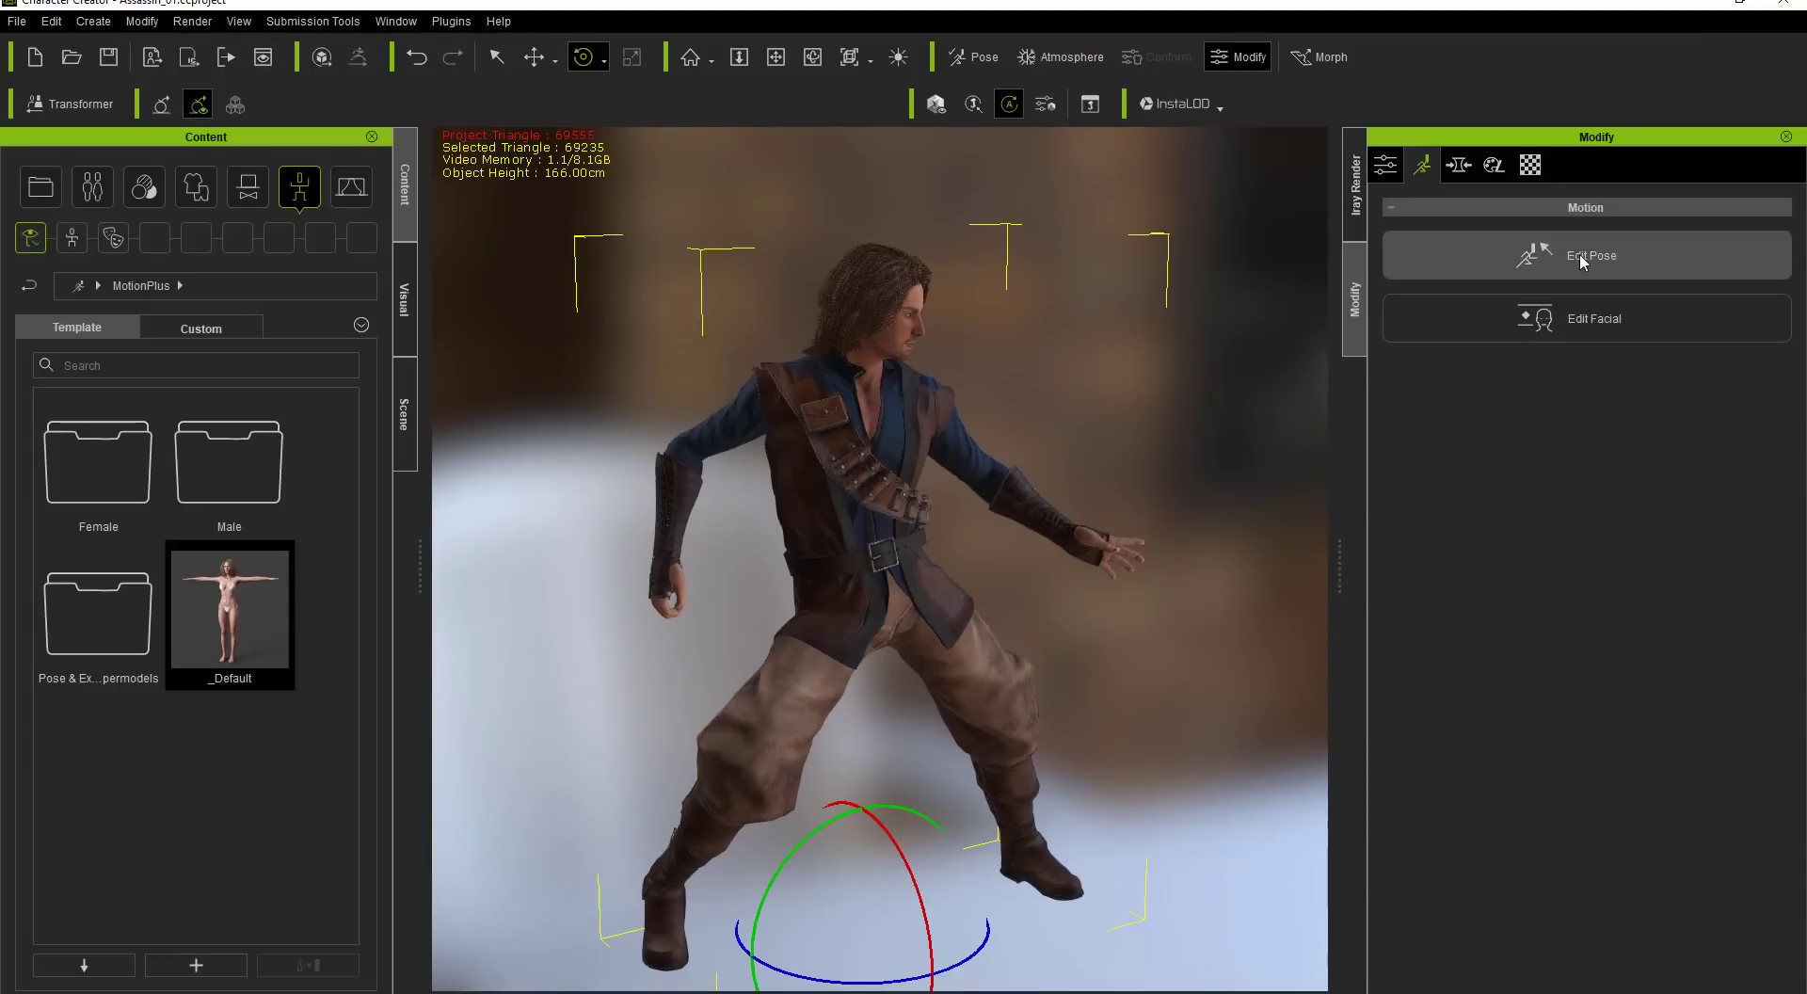
In Edit Pose, move the character's left hand up and forward, then close pose editing
left_click(1617, 258)
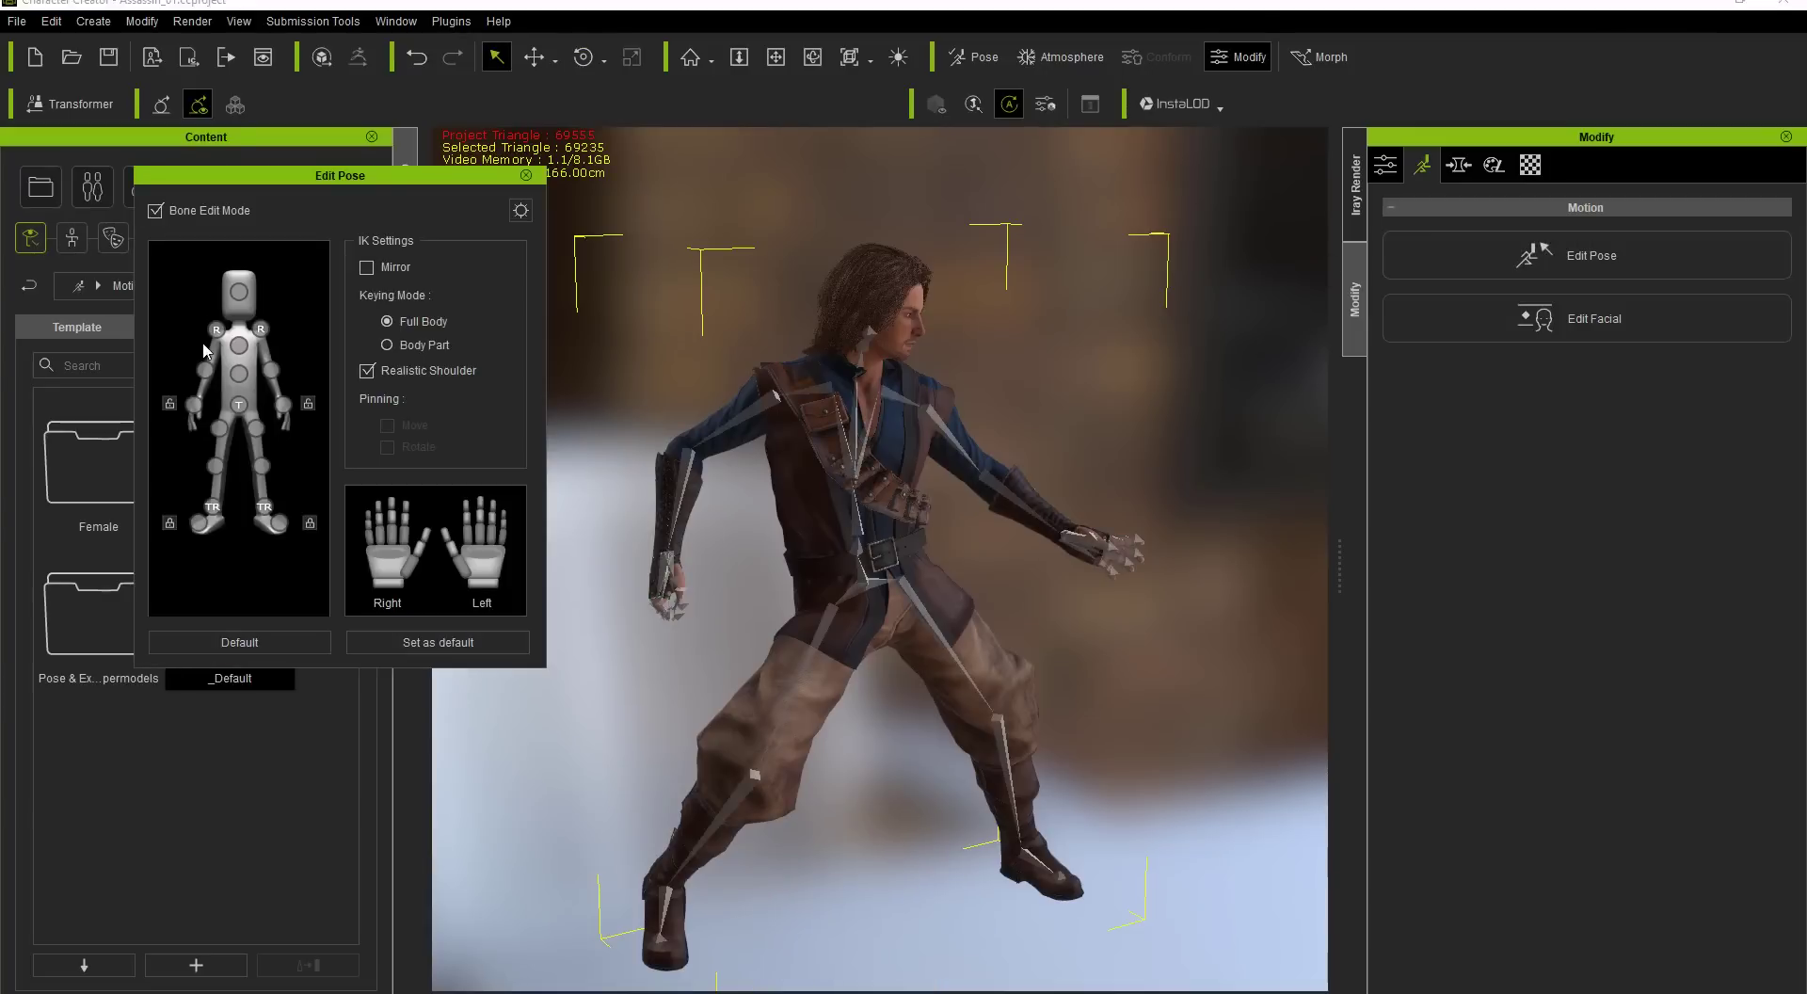
key("w")
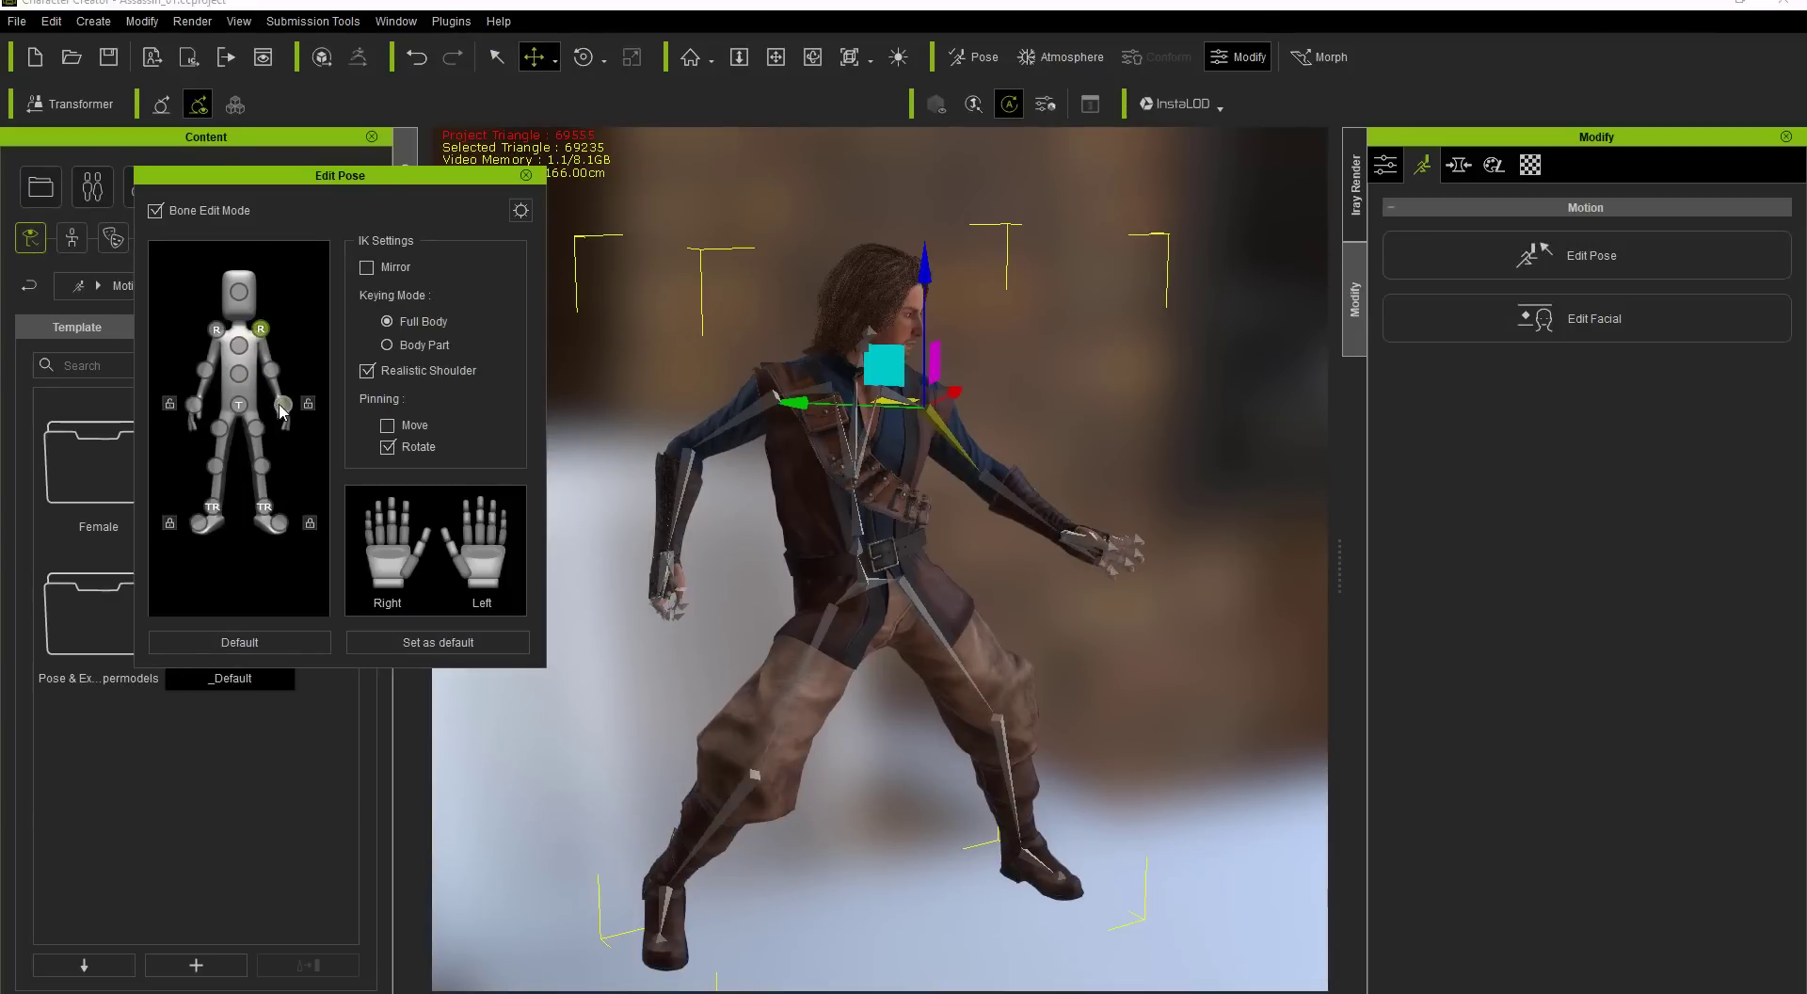
left_click(283, 405)
left_click_drag(1040, 497, 1034, 371)
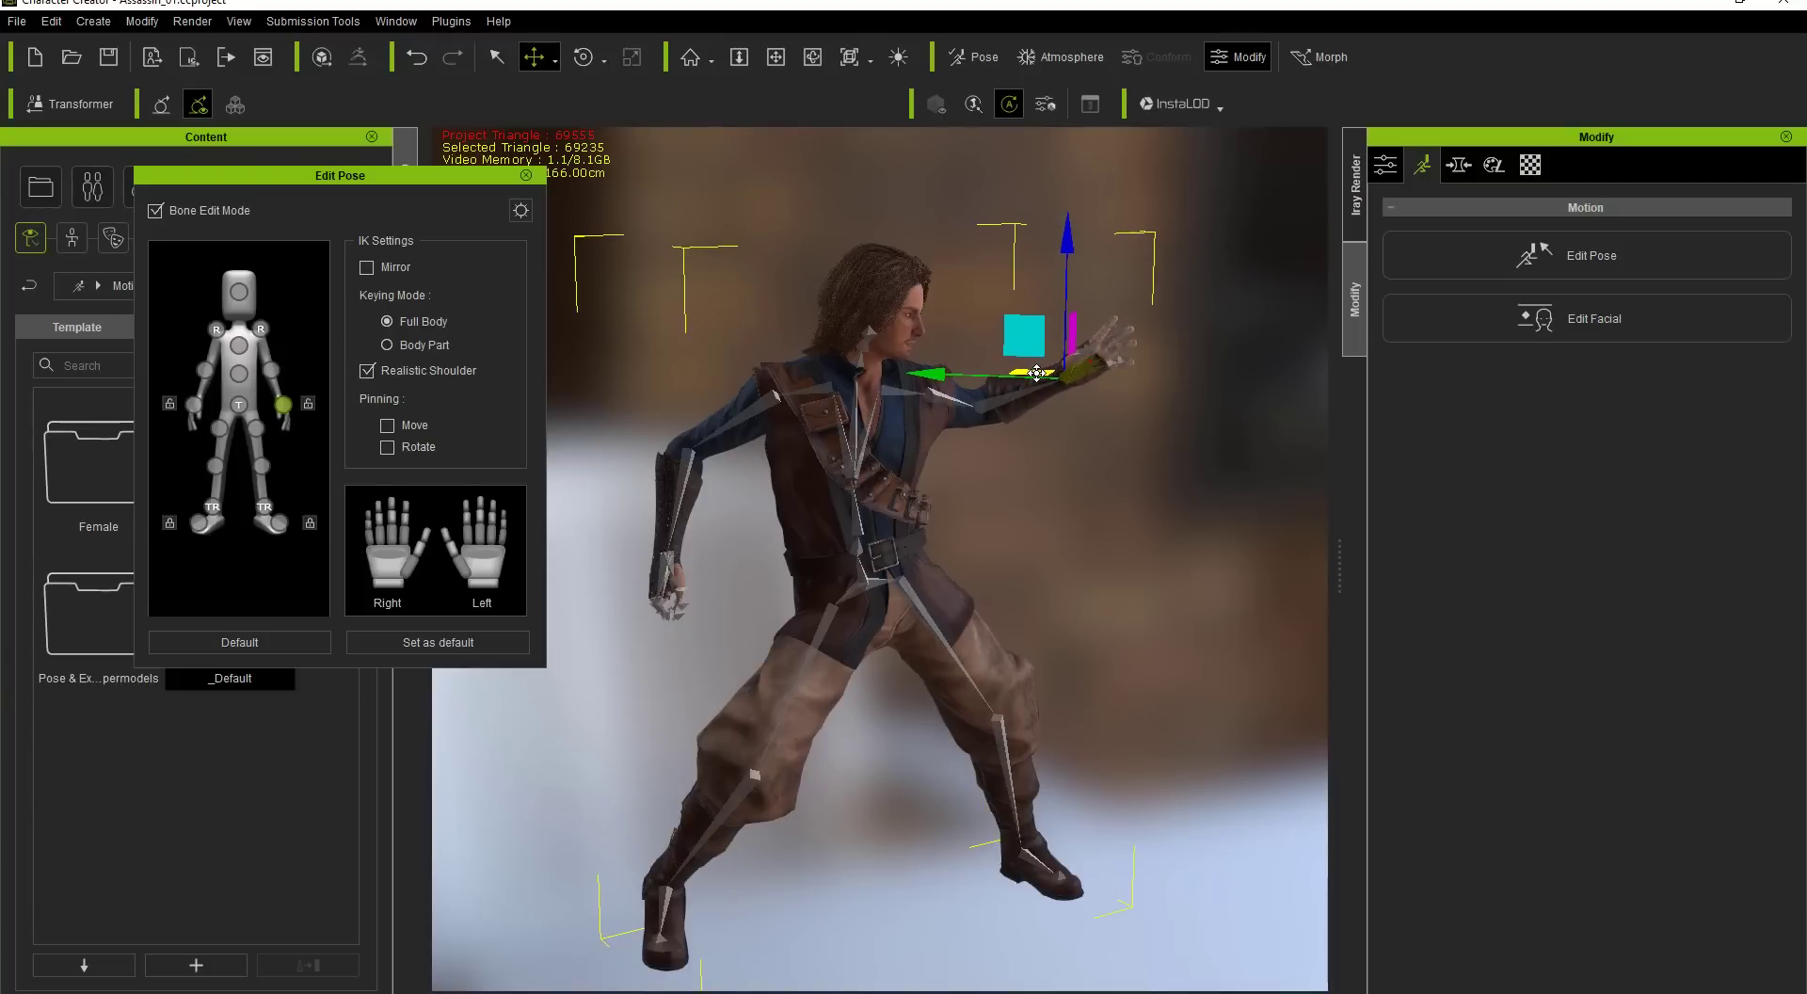
left_click(526, 175)
key("alt+Tab")
key("alt+Tab")
key("alt+Tab")
key("alt+Tab")
key("alt+Tab")
key("alt+Tab")
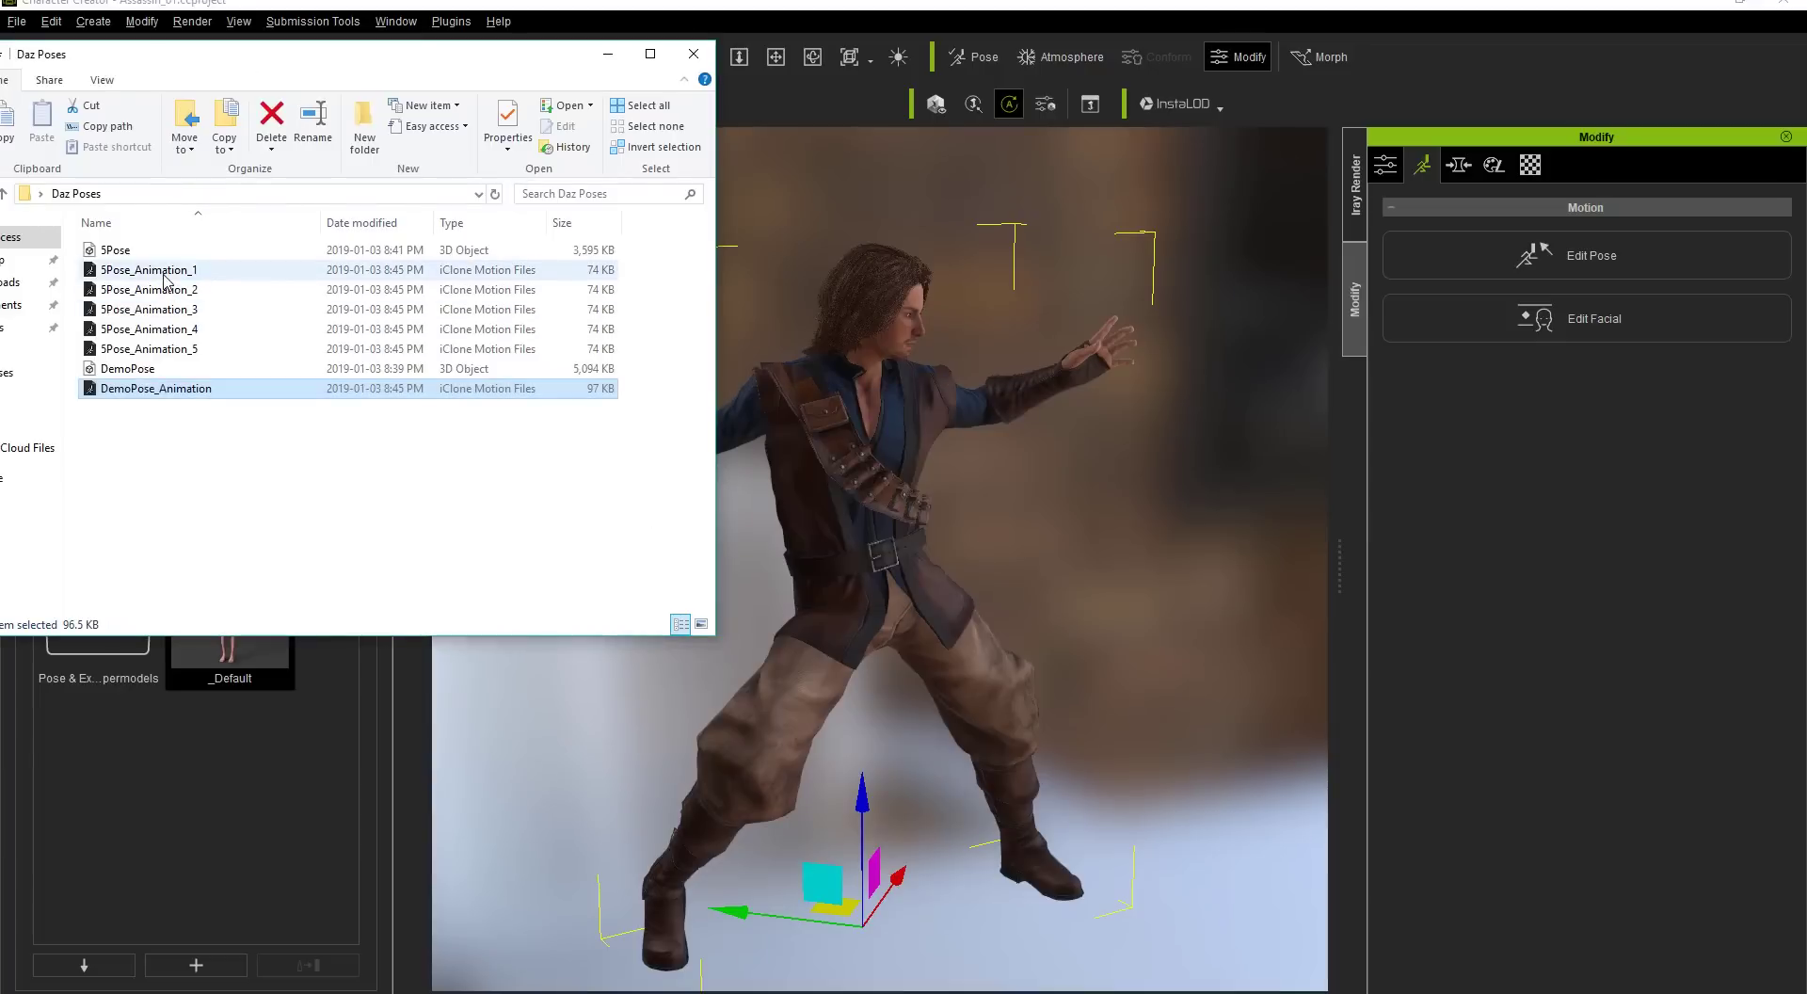
Apply 5Pose_Animation_1, then 5Pose_Animation_2, leaving a low wide crouch at 103.47 cm
left_click_drag(164, 275, 907, 552)
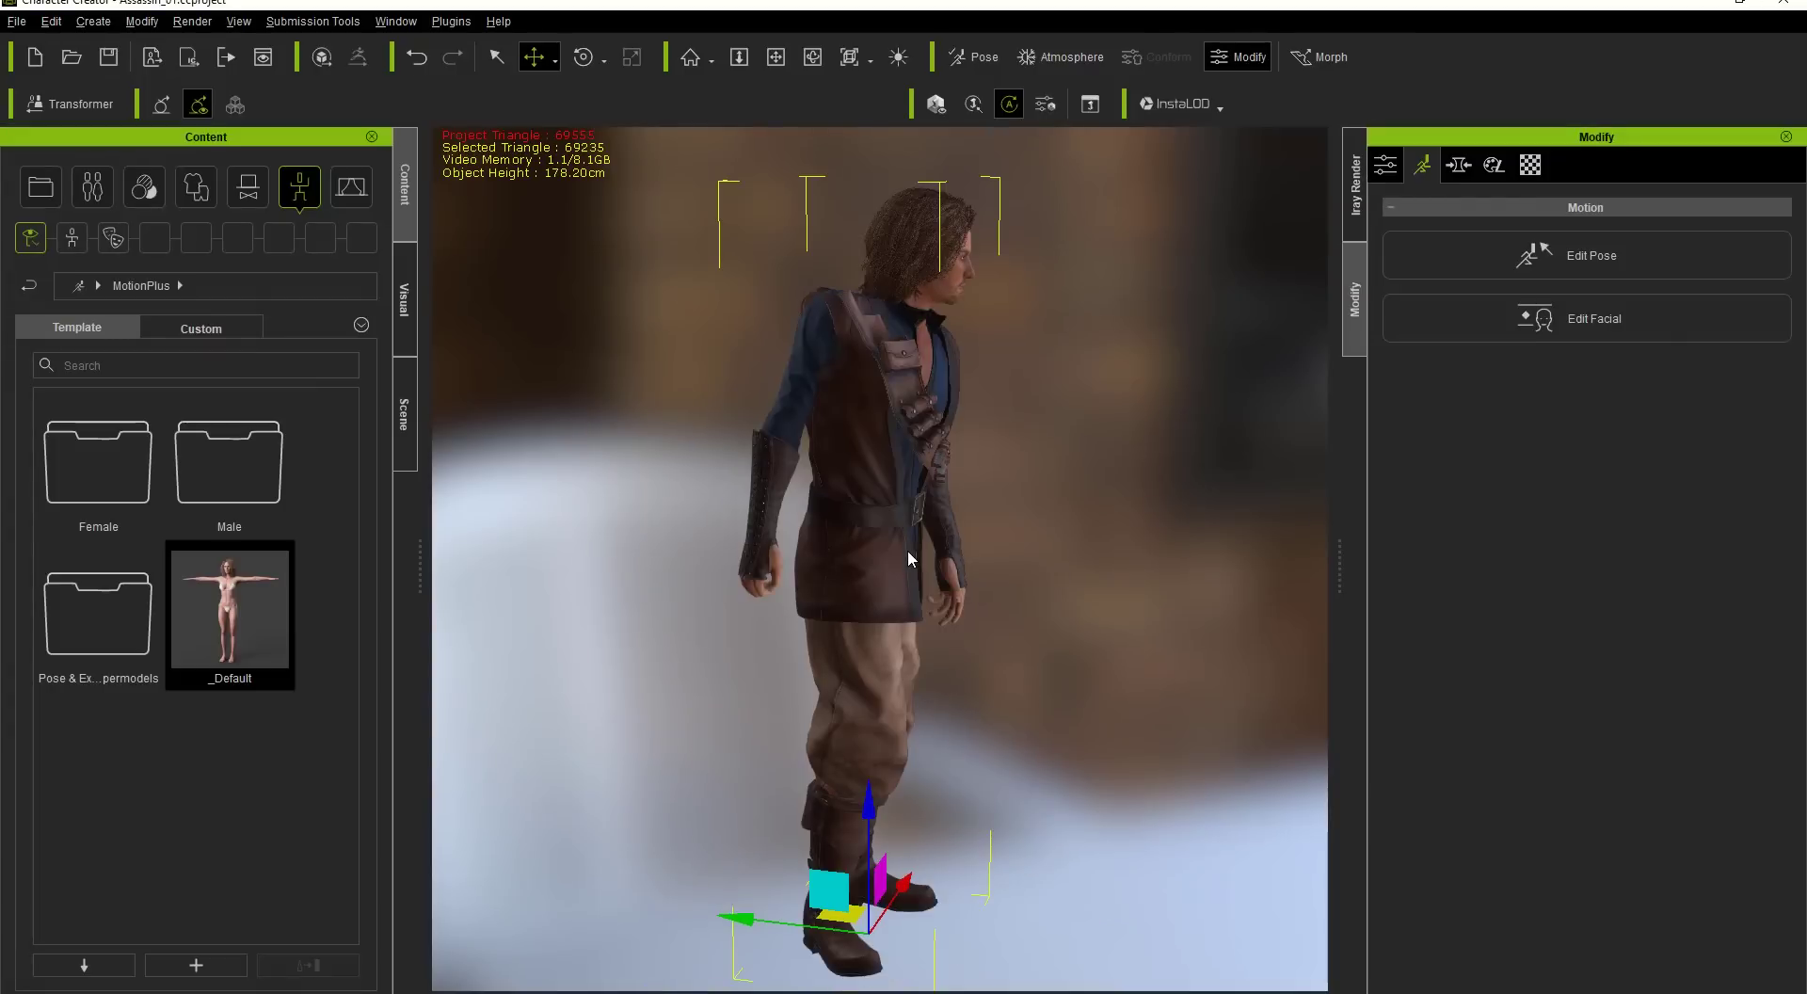
right_click_drag(930, 509, 738, 561)
key("alt+Tab")
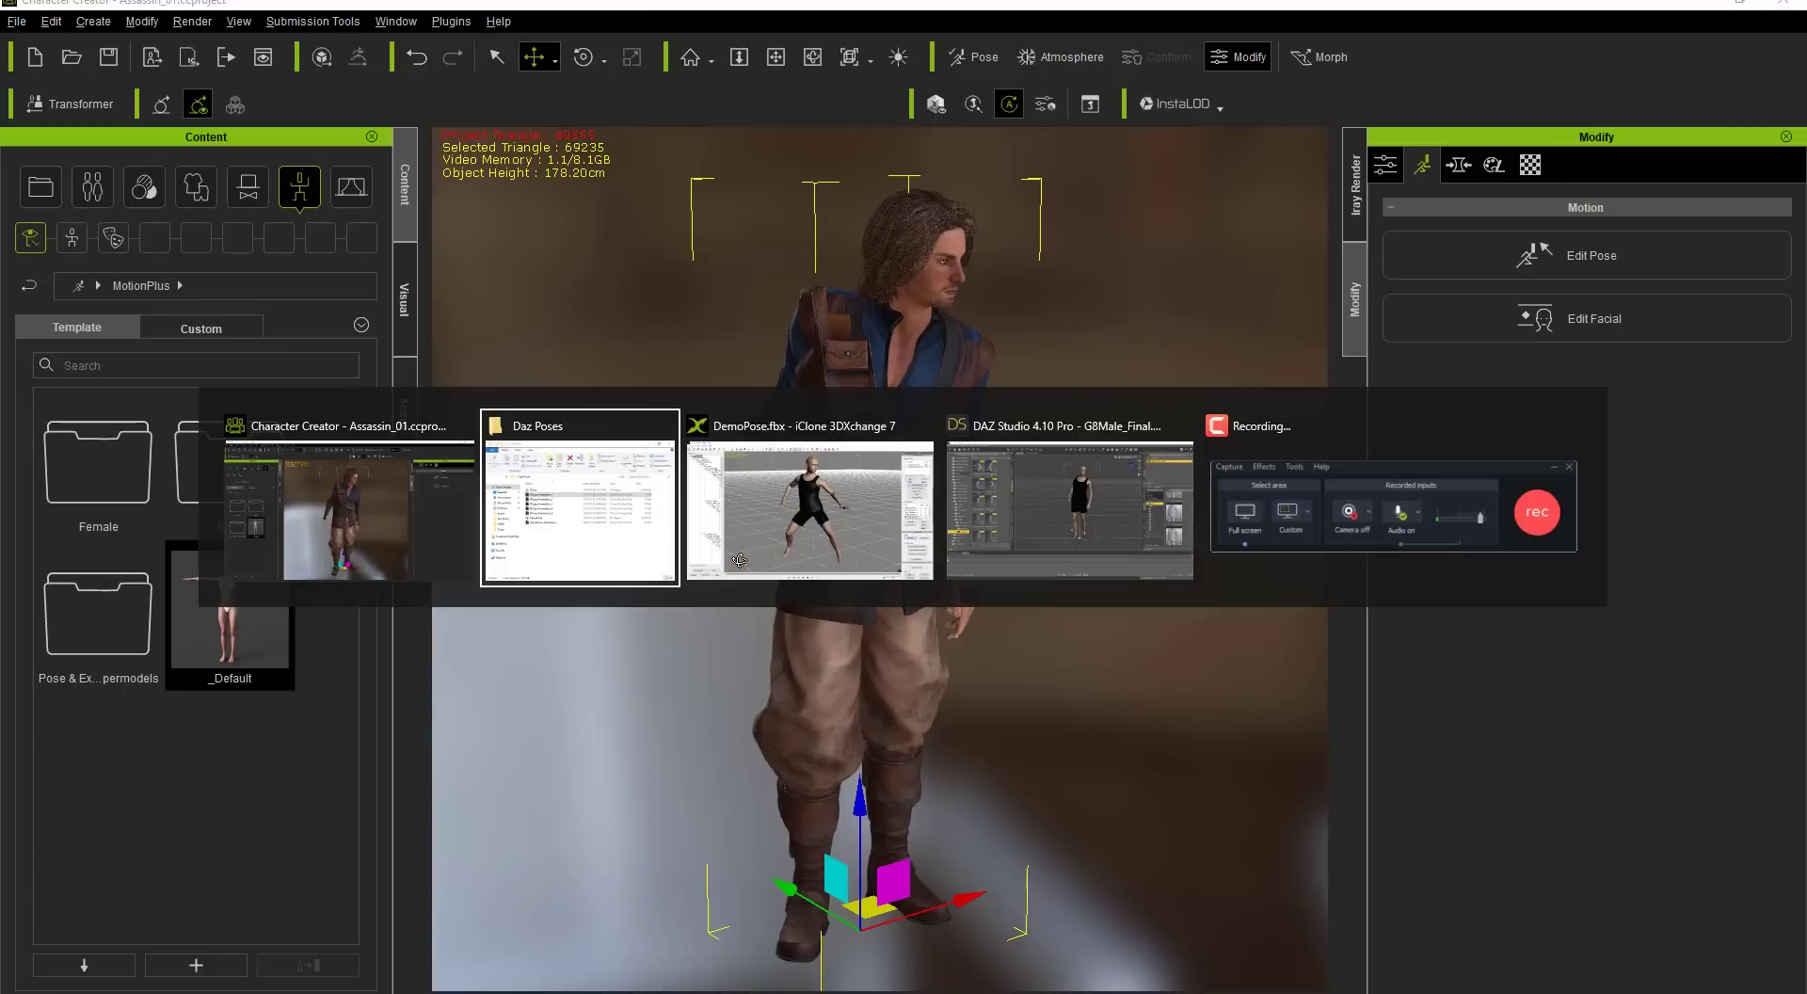
left_click_drag(151, 289, 880, 503)
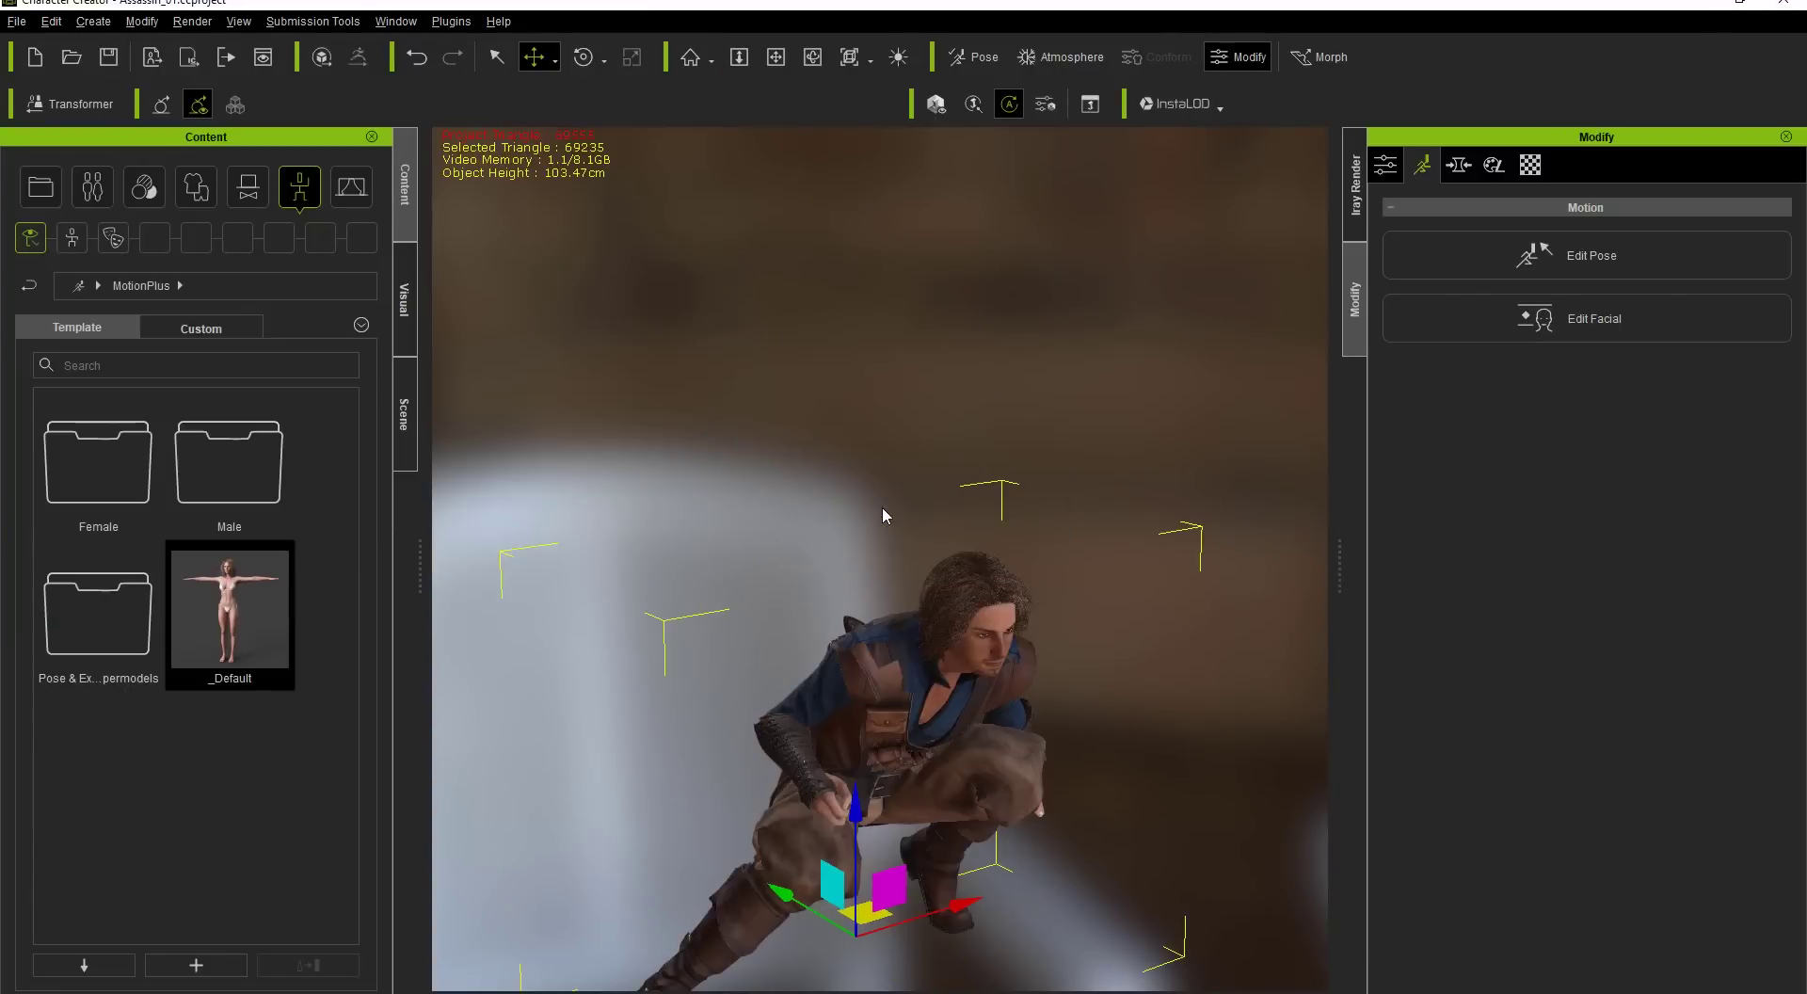
right_click_drag(918, 776, 881, 253)
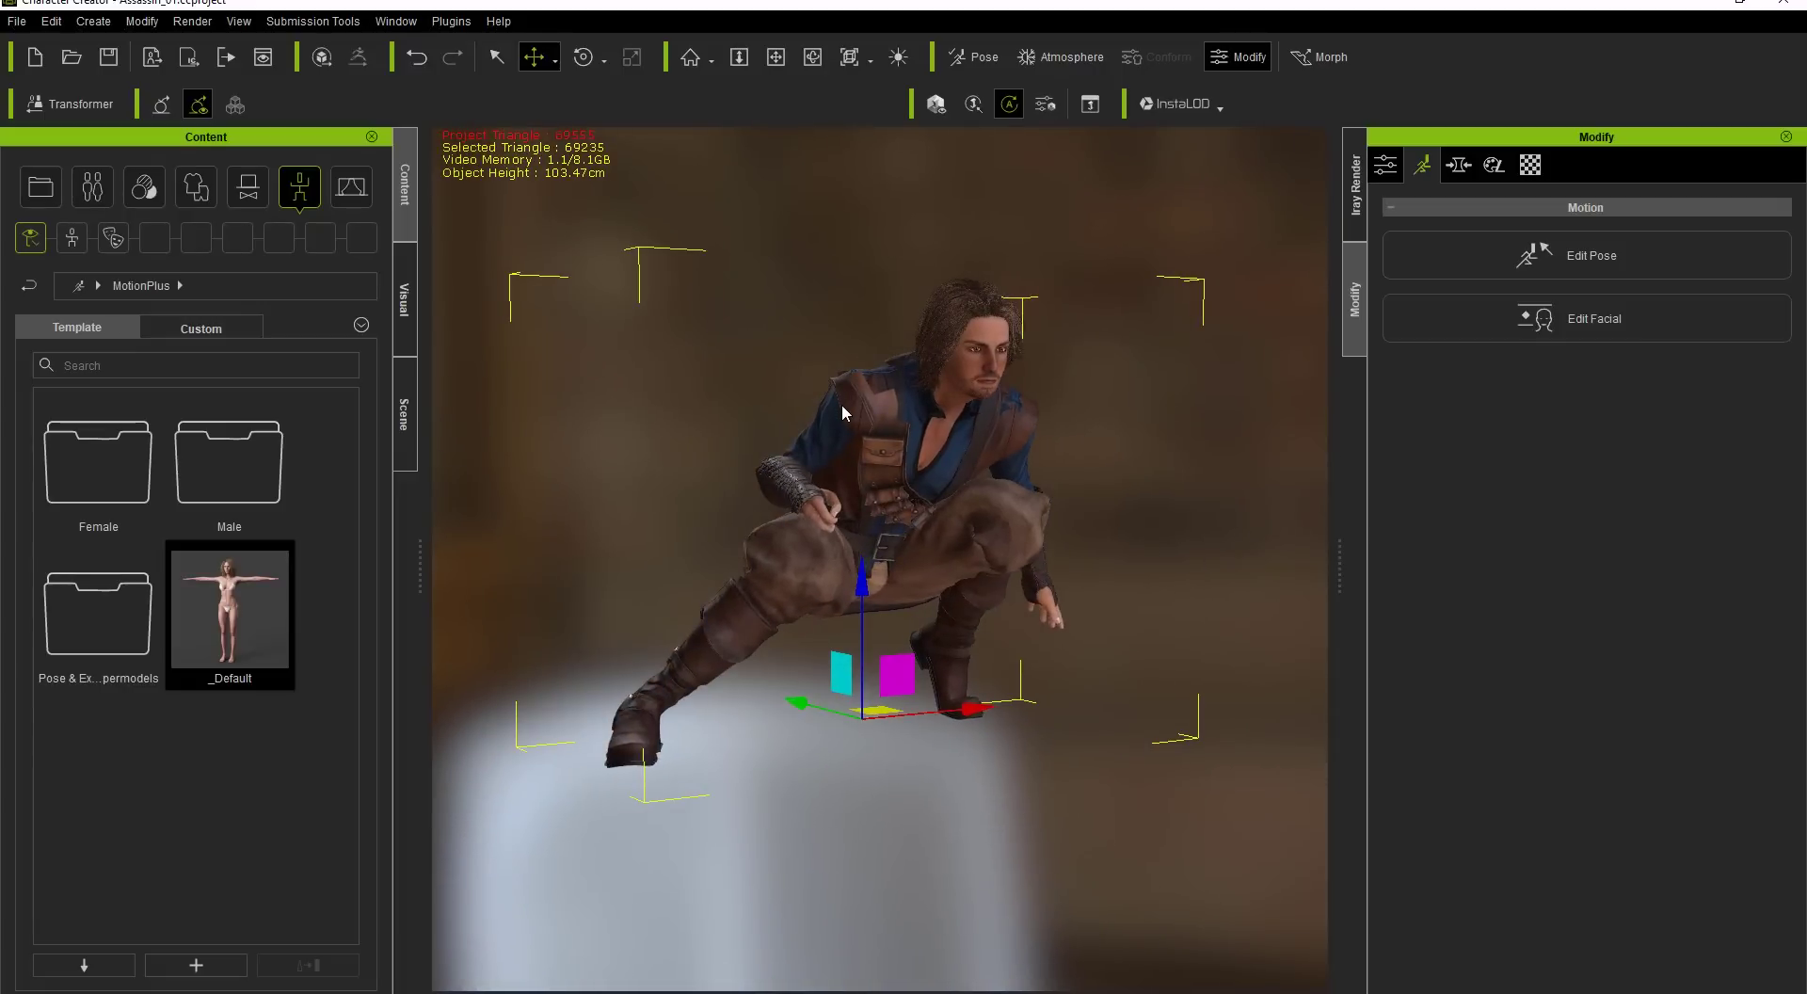
Apply 5Pose_Animation_3 and then the next 5Pose file to the character
key("alt+Tab")
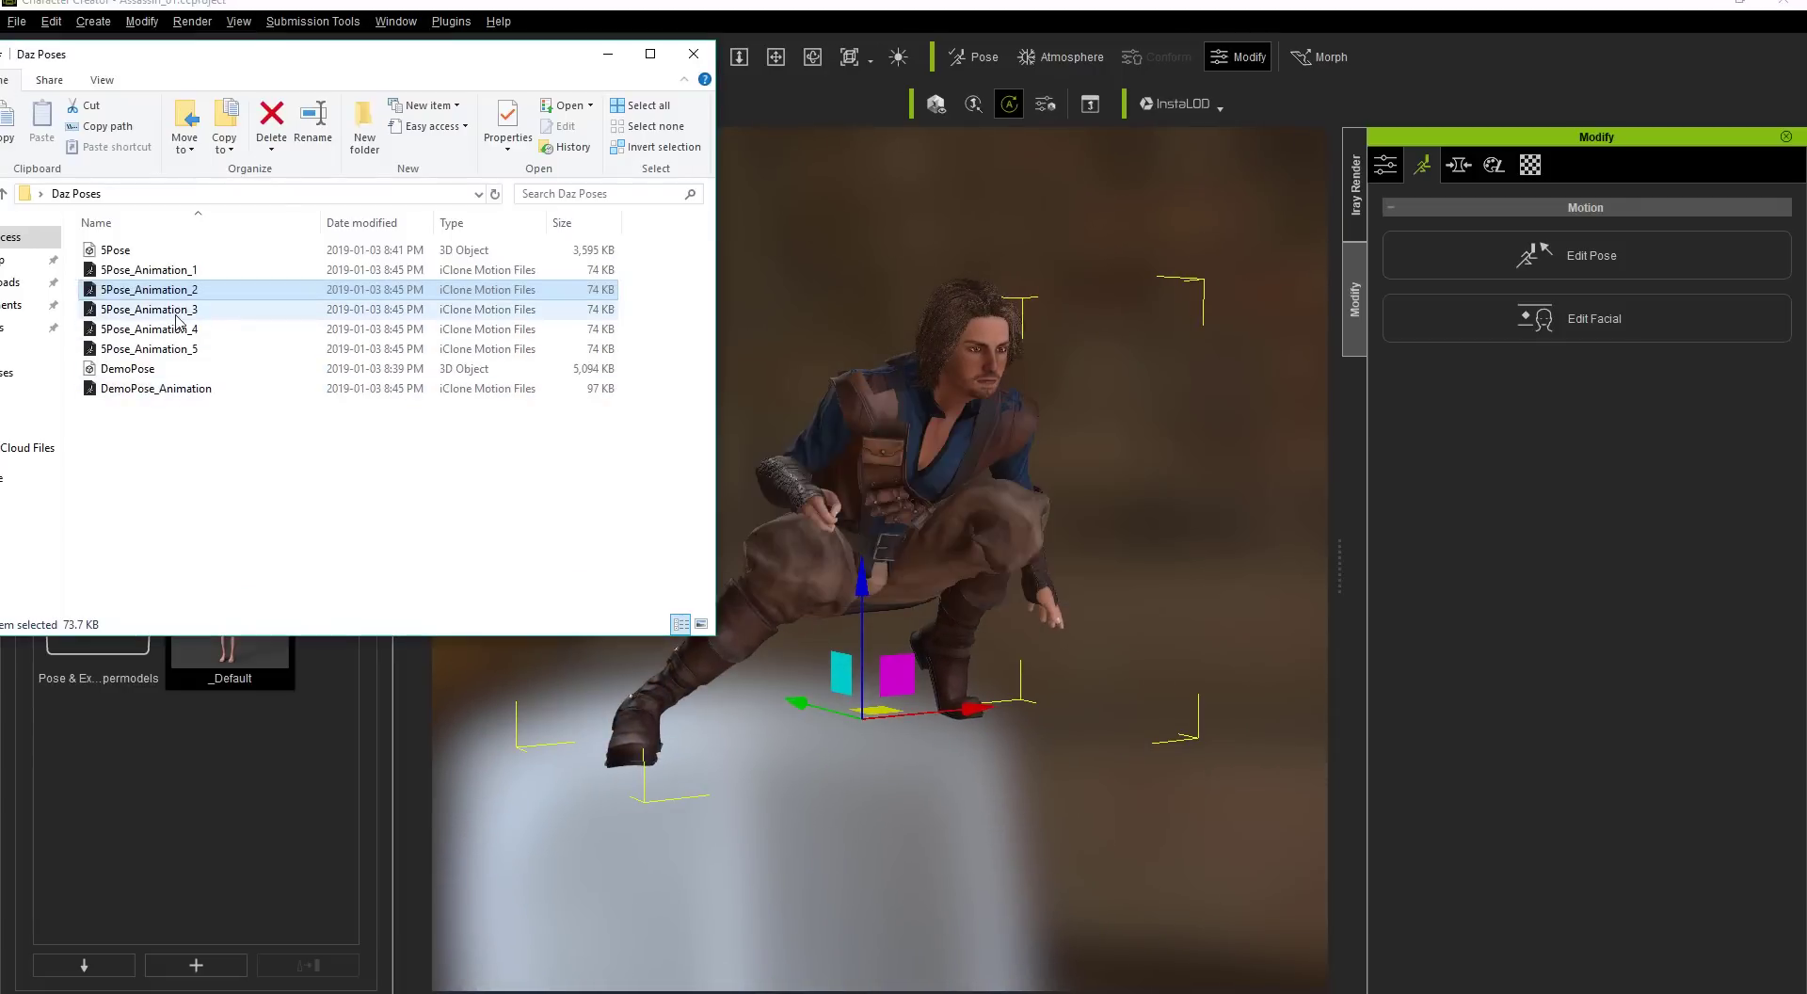
left_click_drag(176, 312, 936, 568)
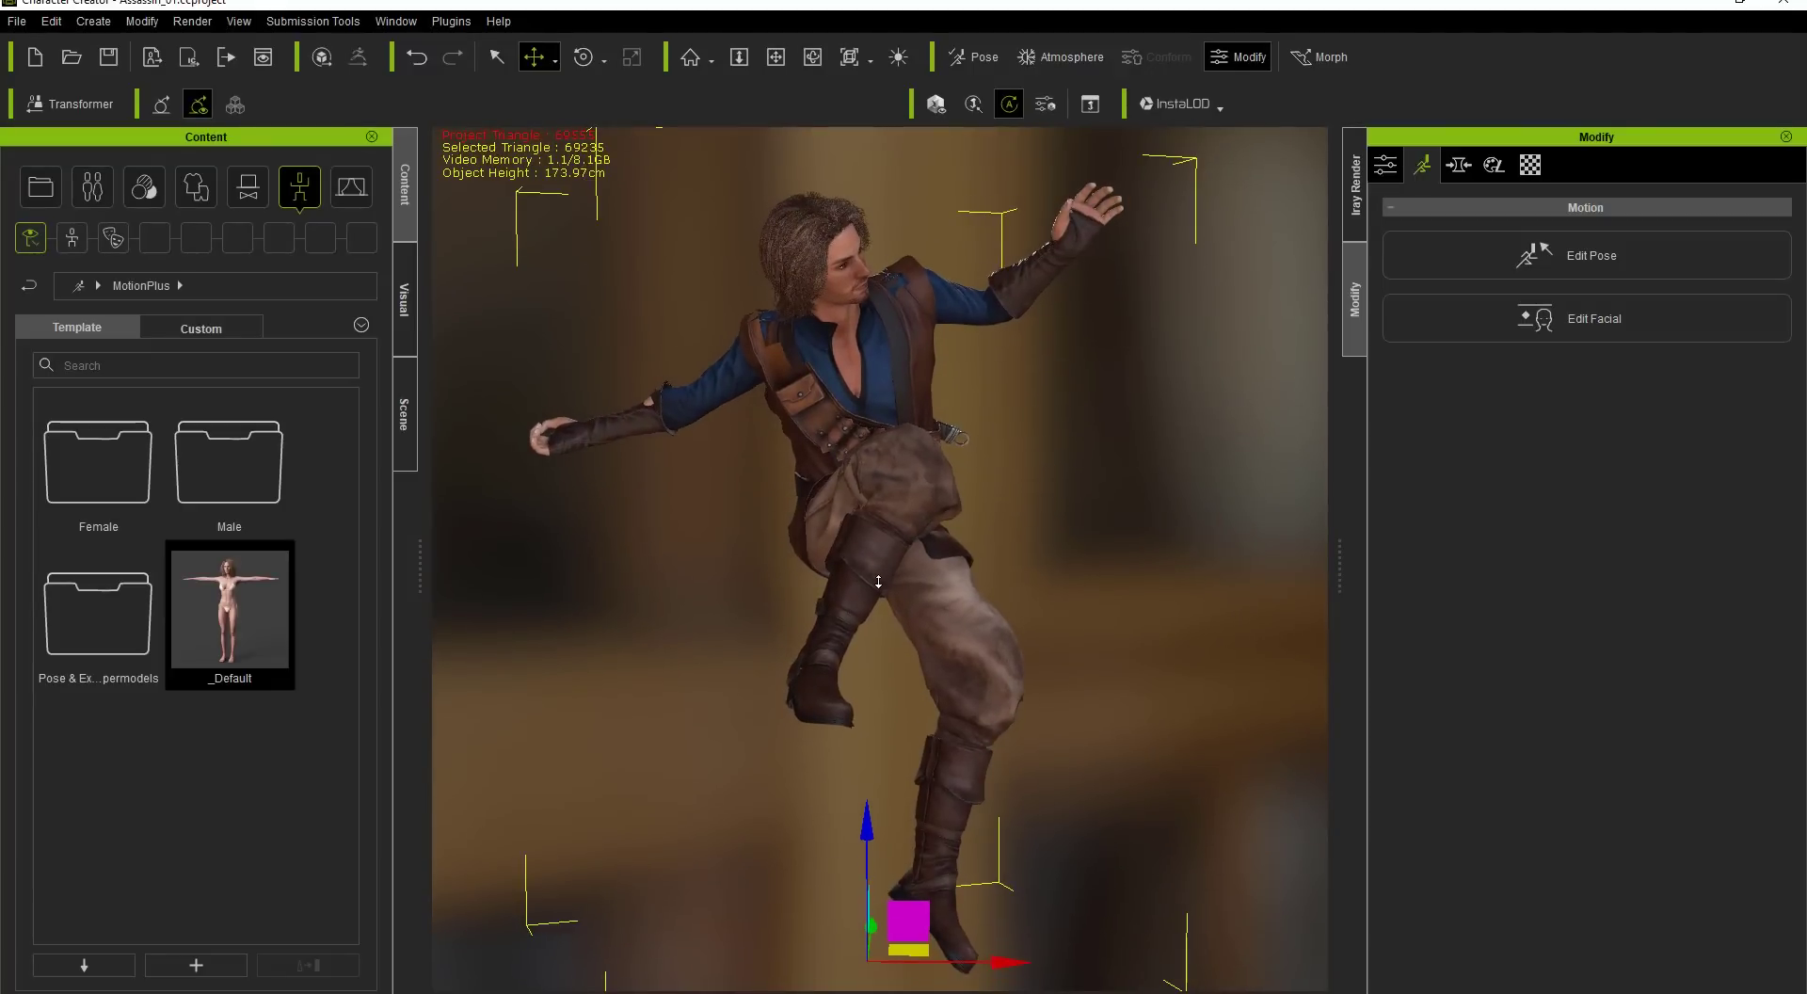
key("alt+Tab")
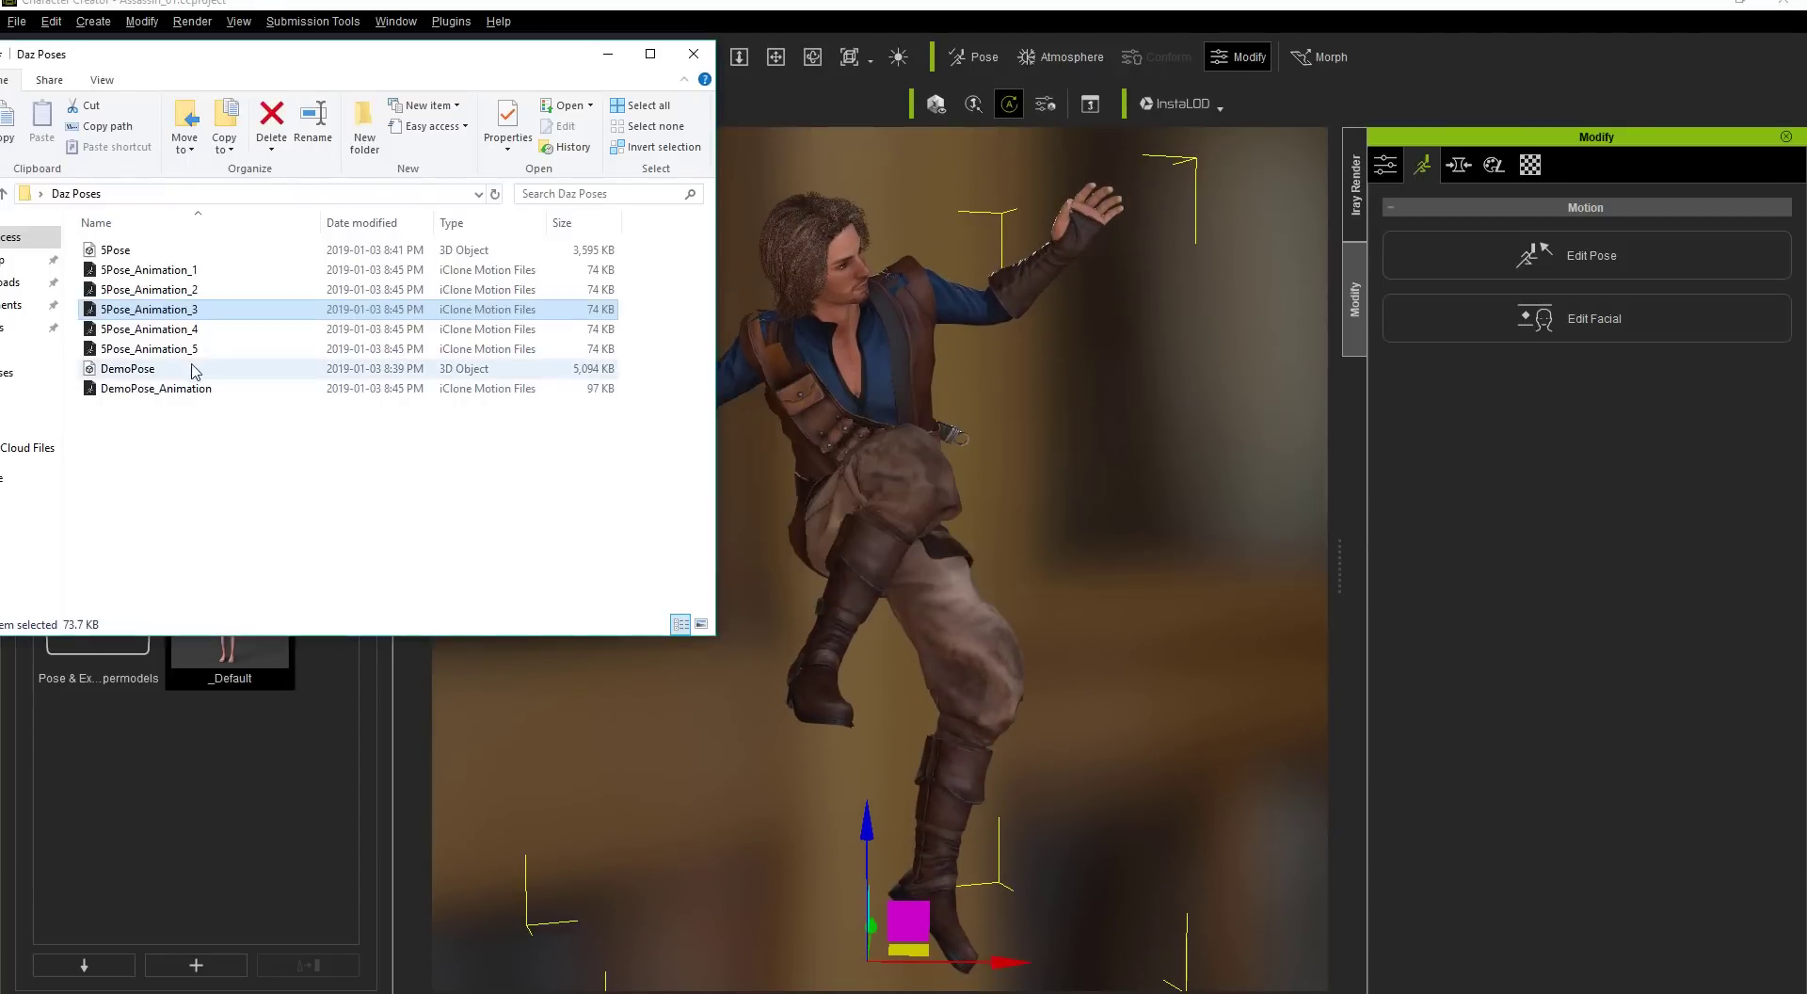
left_click_drag(168, 341, 868, 459)
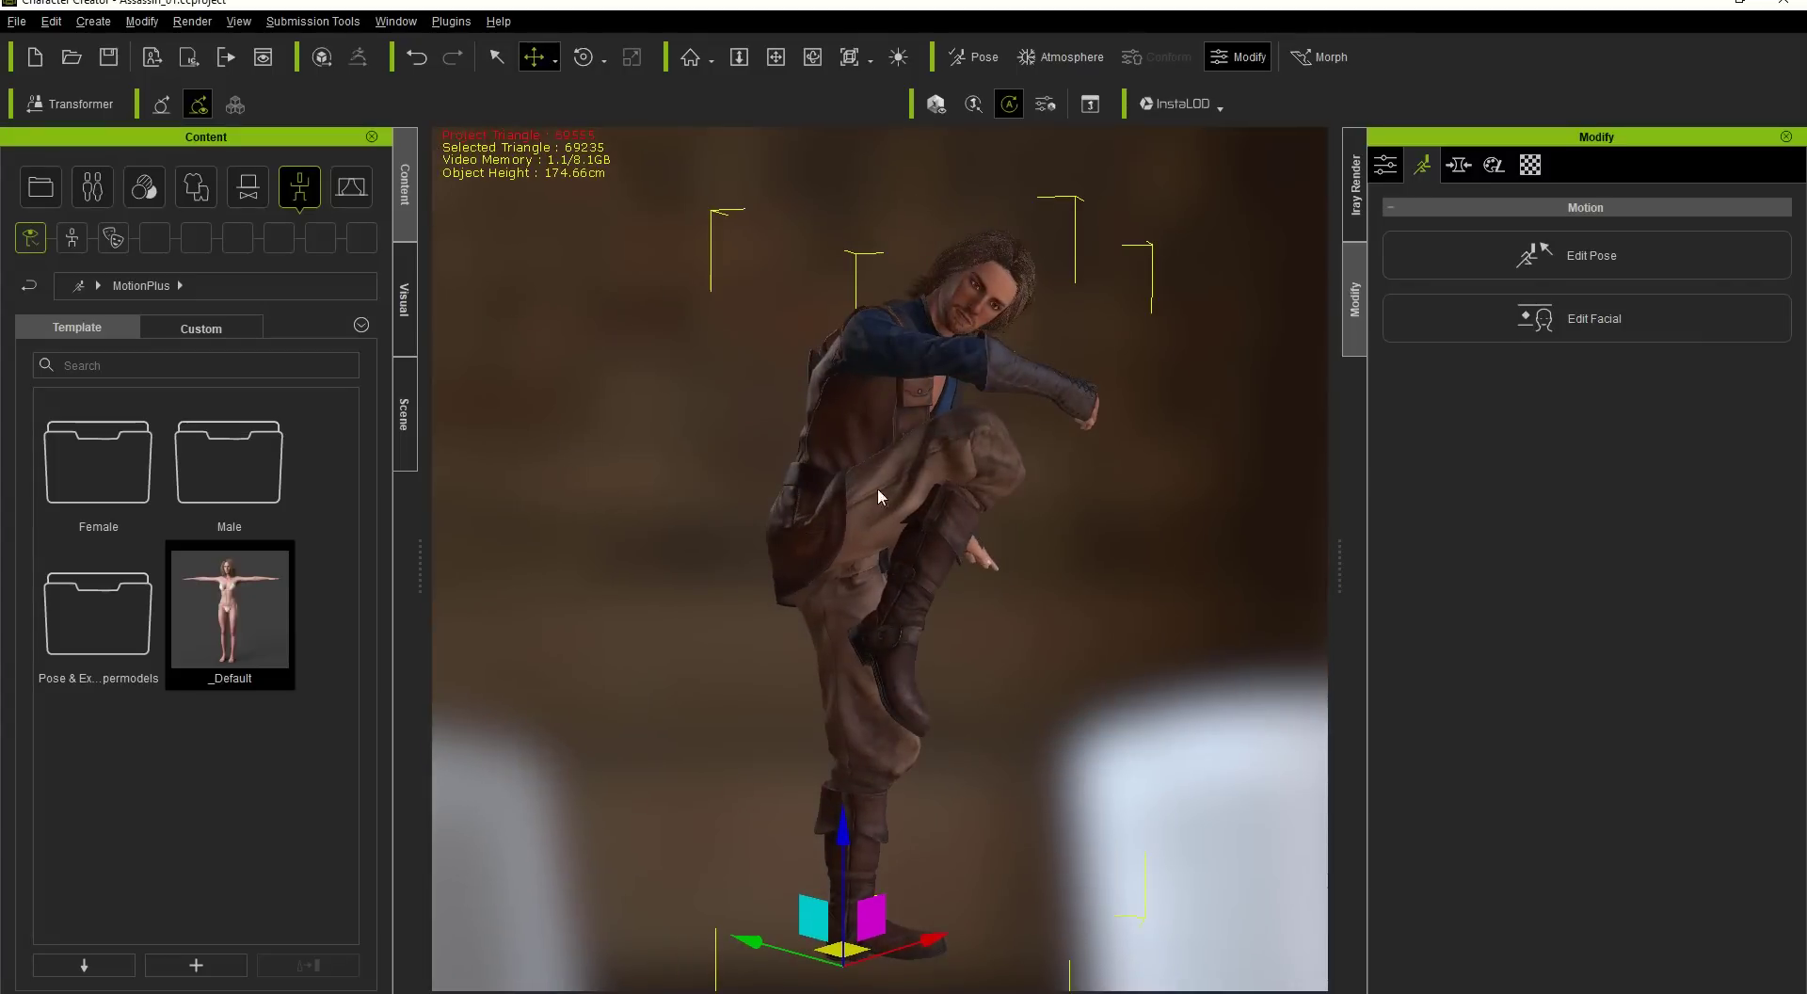
right_click_drag(878, 488, 675, 517)
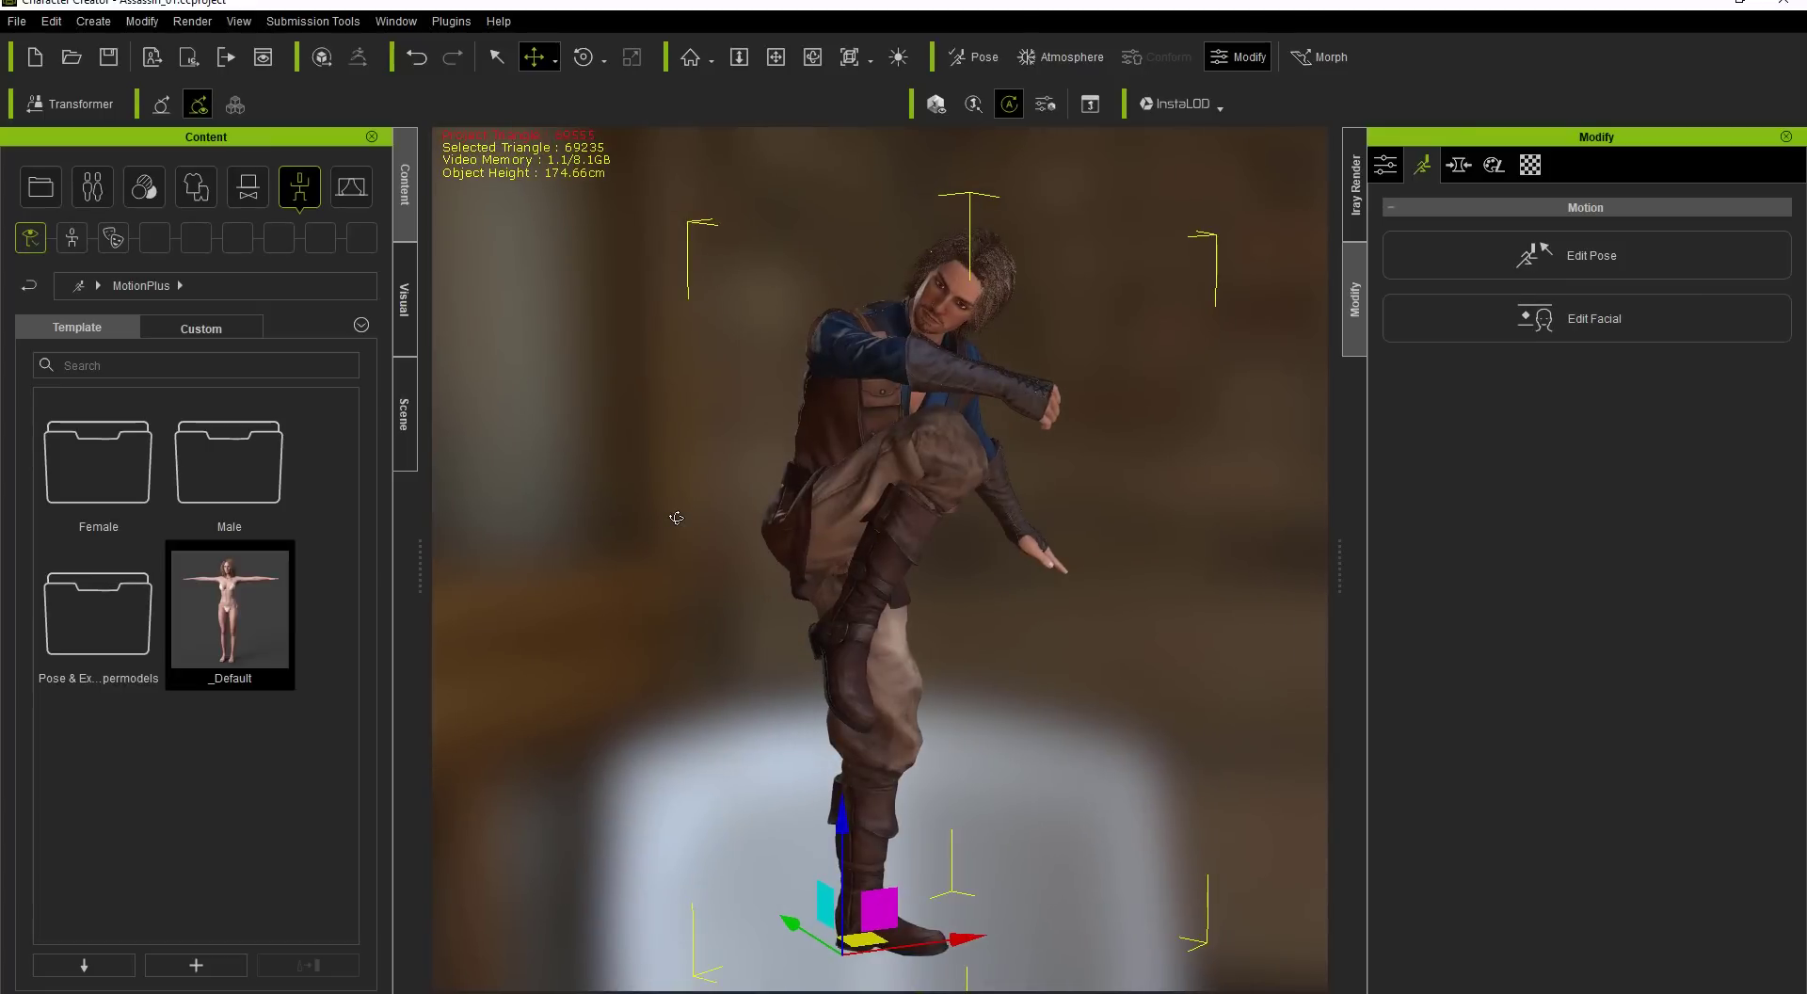
Apply 5Pose_Animation_5 for a leaping pose with one knee raised, 167.37 cm tall
key("alt+Tab")
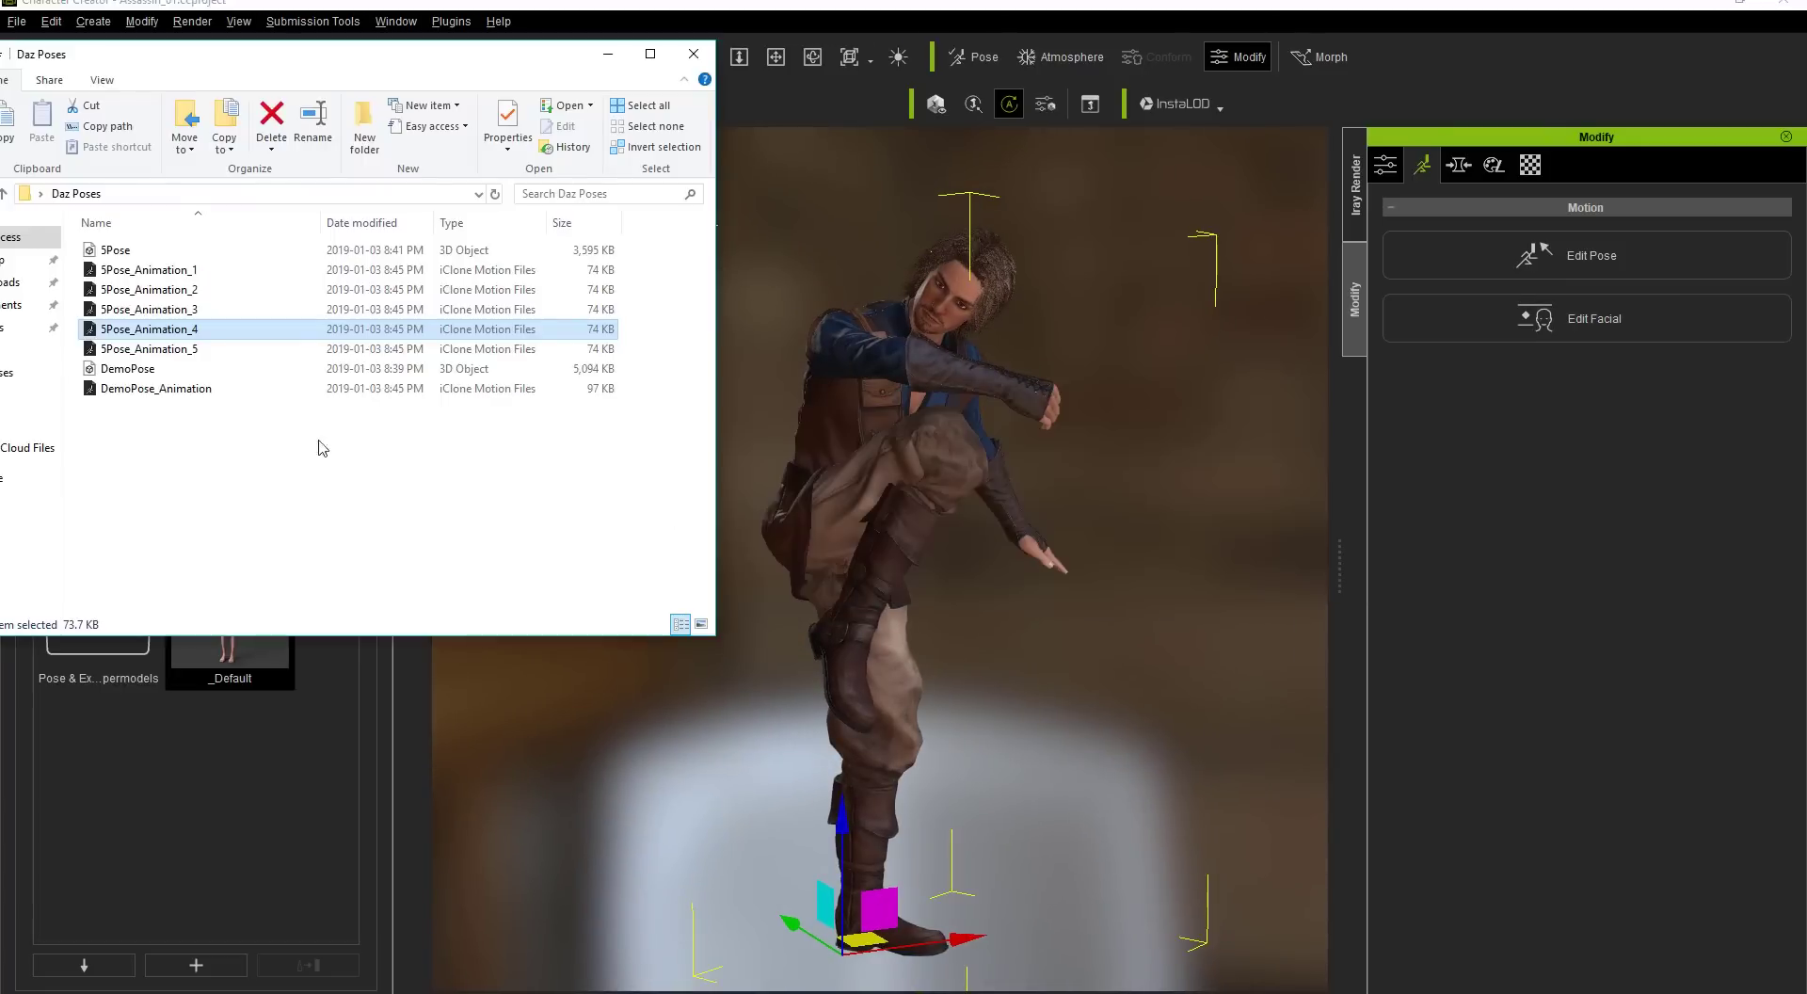
left_click_drag(141, 348, 866, 490)
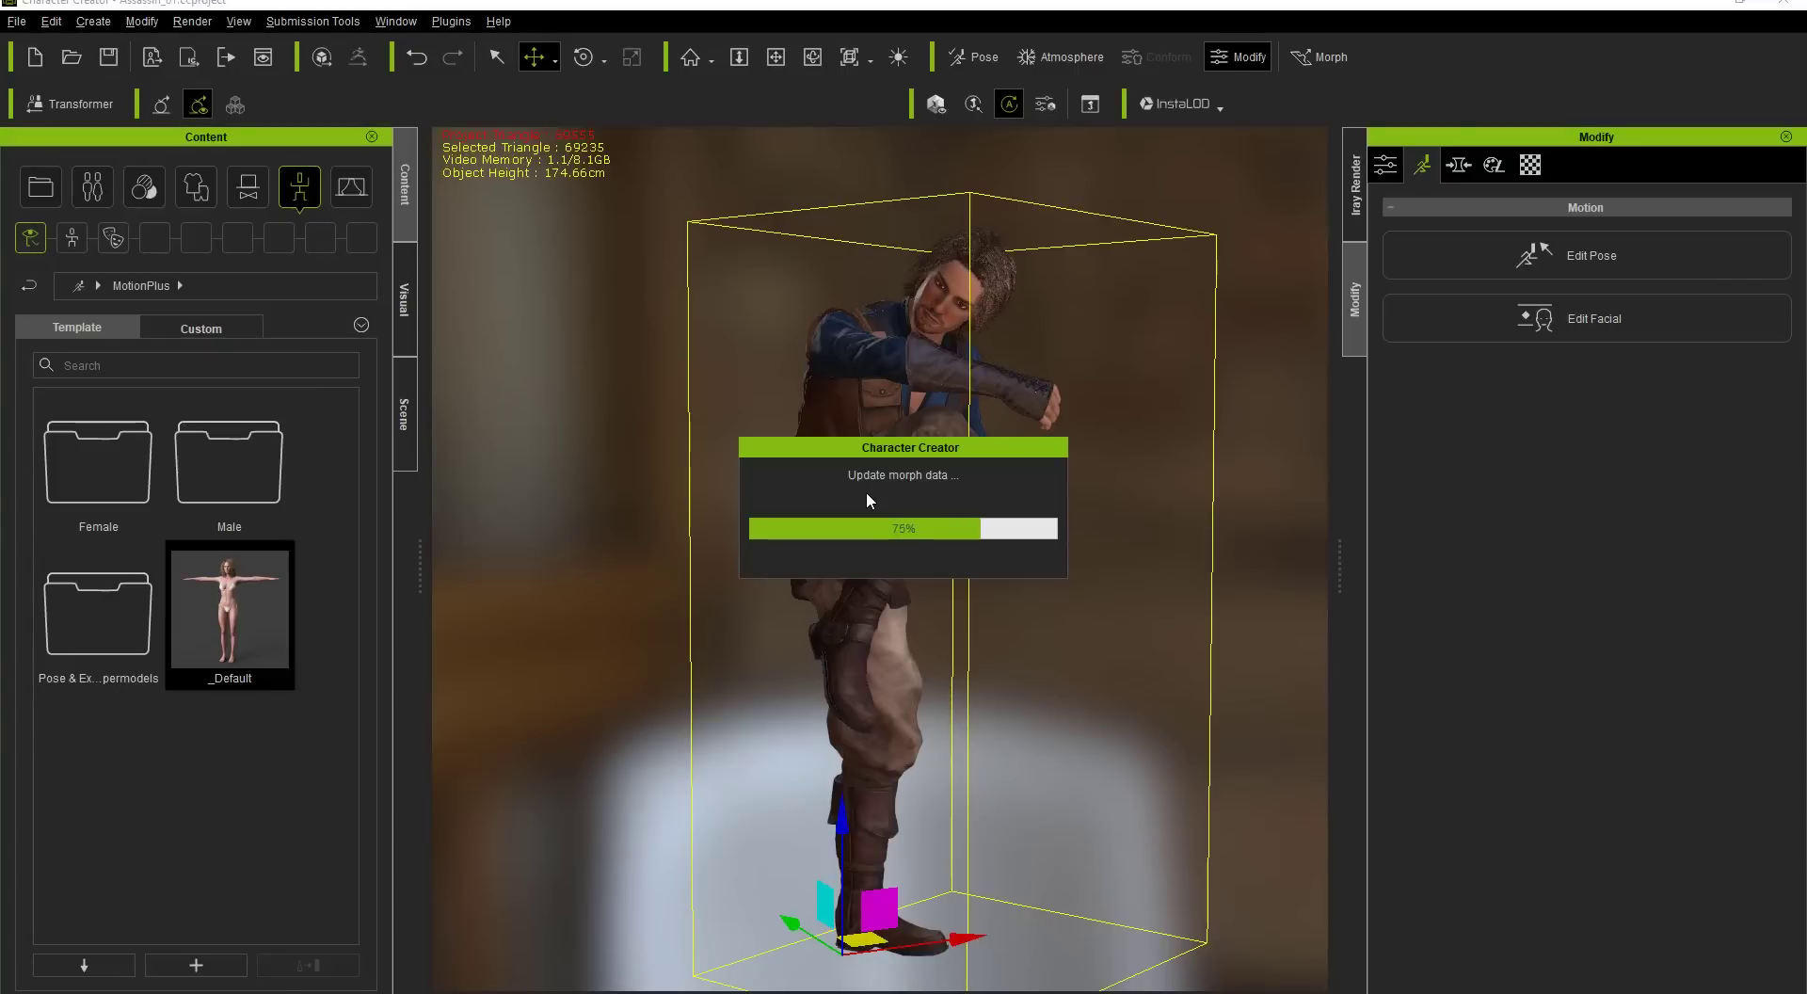
right_click_drag(873, 595, 1287, 506)
right_click_drag(1008, 513, 747, 489)
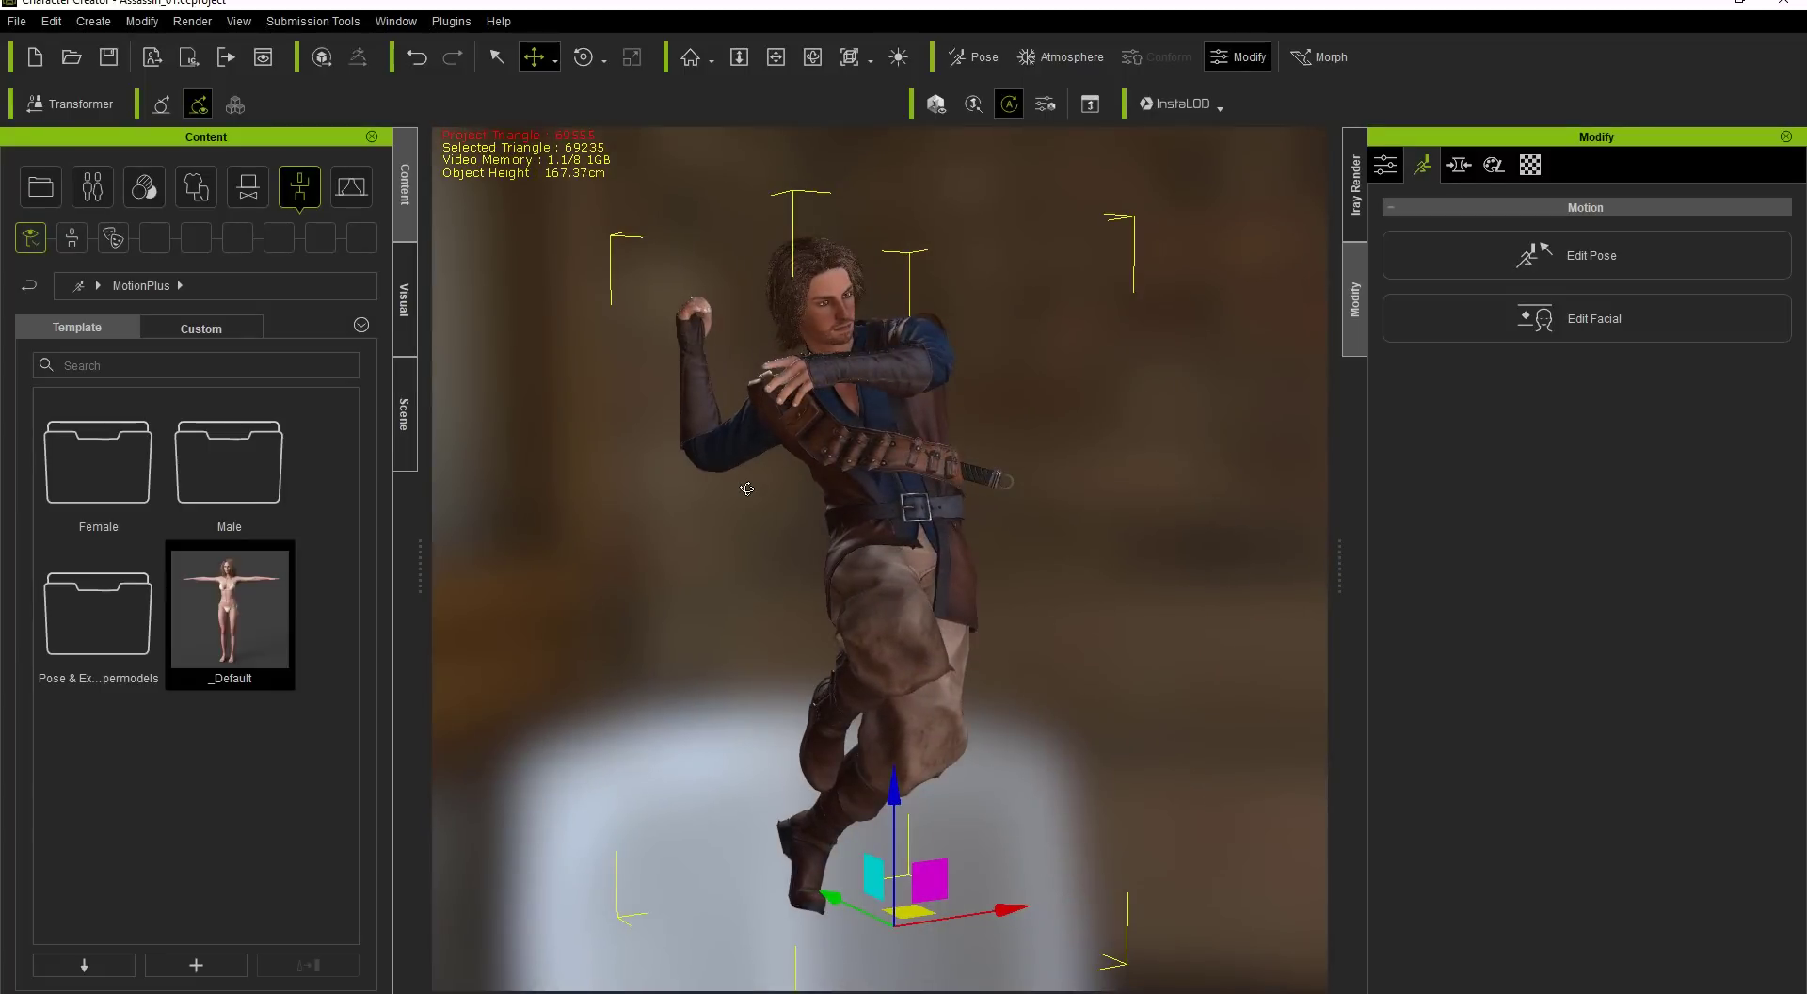